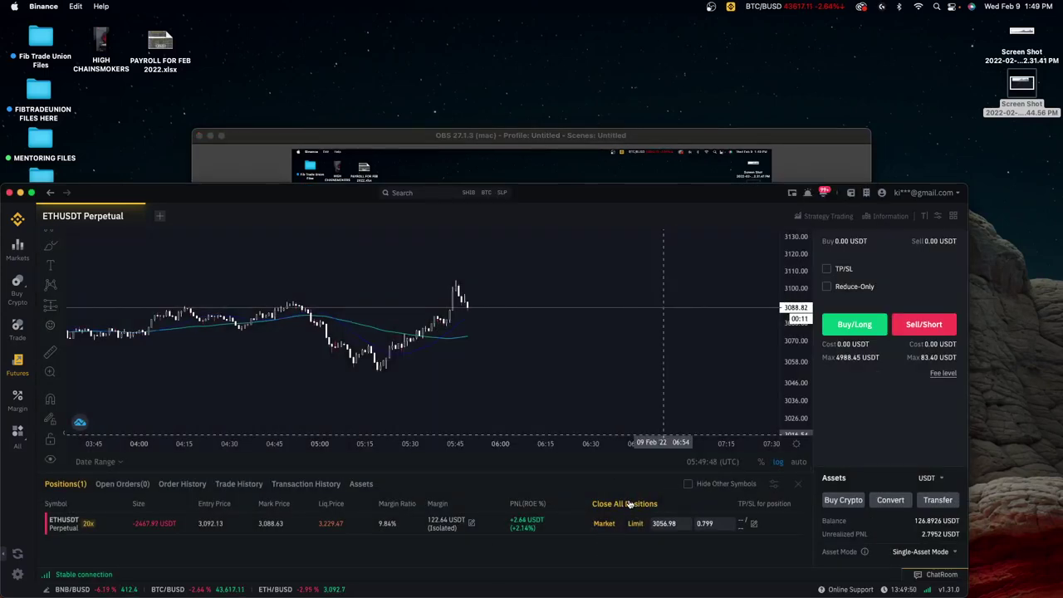
- Switch to TradingView and load the BINANCE ETHUSDT chart from the watchlist
left_click_drag(540, 527, 510, 516)
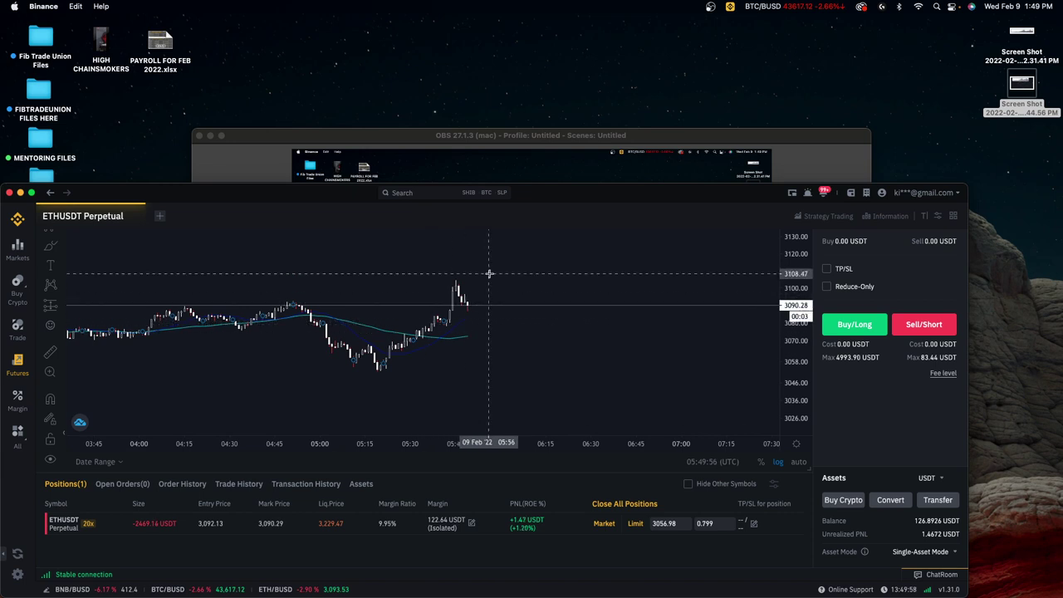
left_click(323, 581)
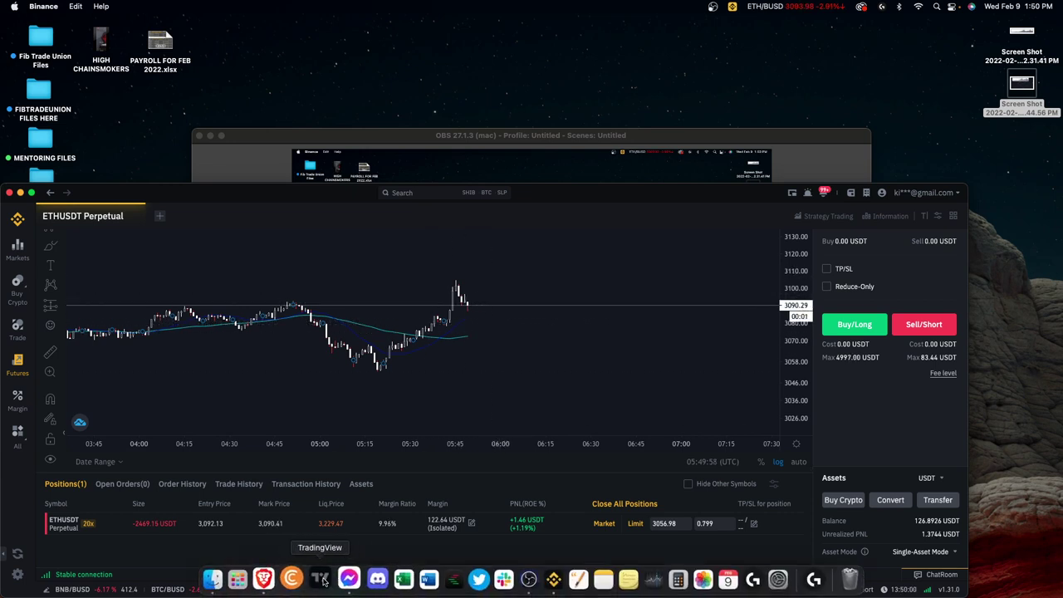
left_click(322, 579)
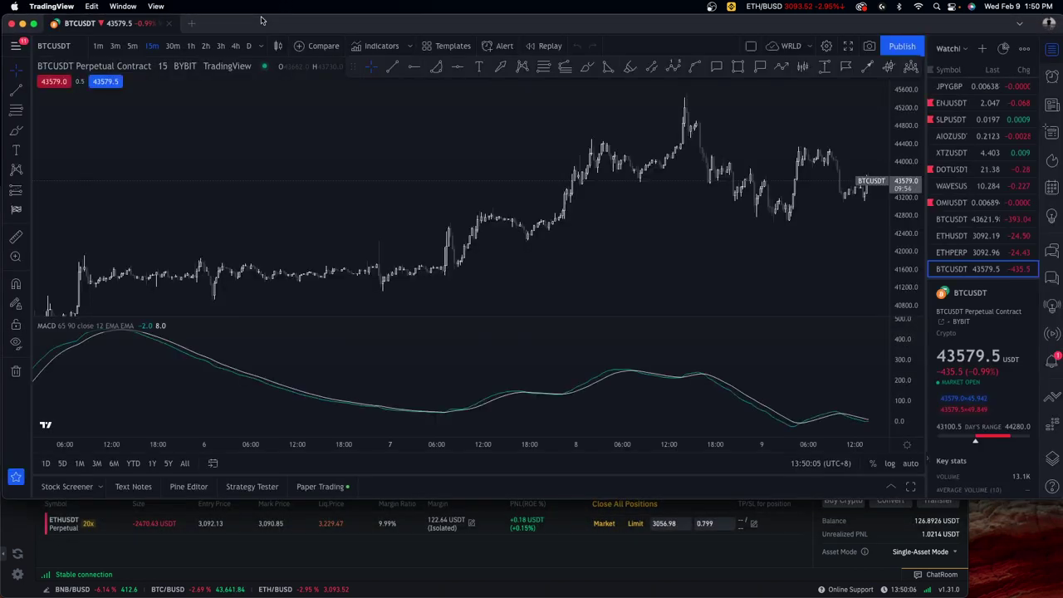
left_click(952, 253)
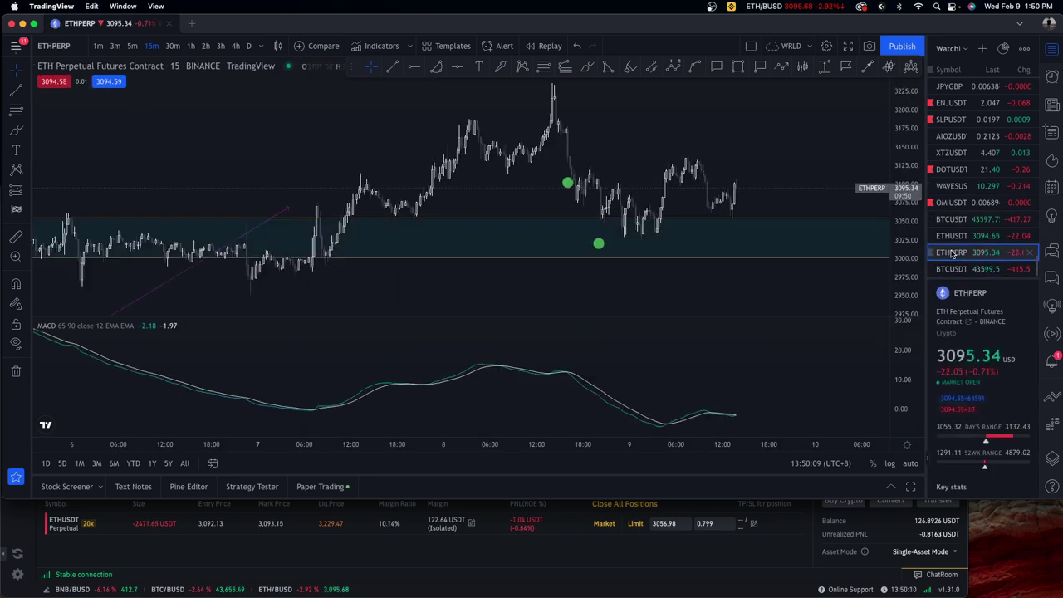
left_click(977, 237)
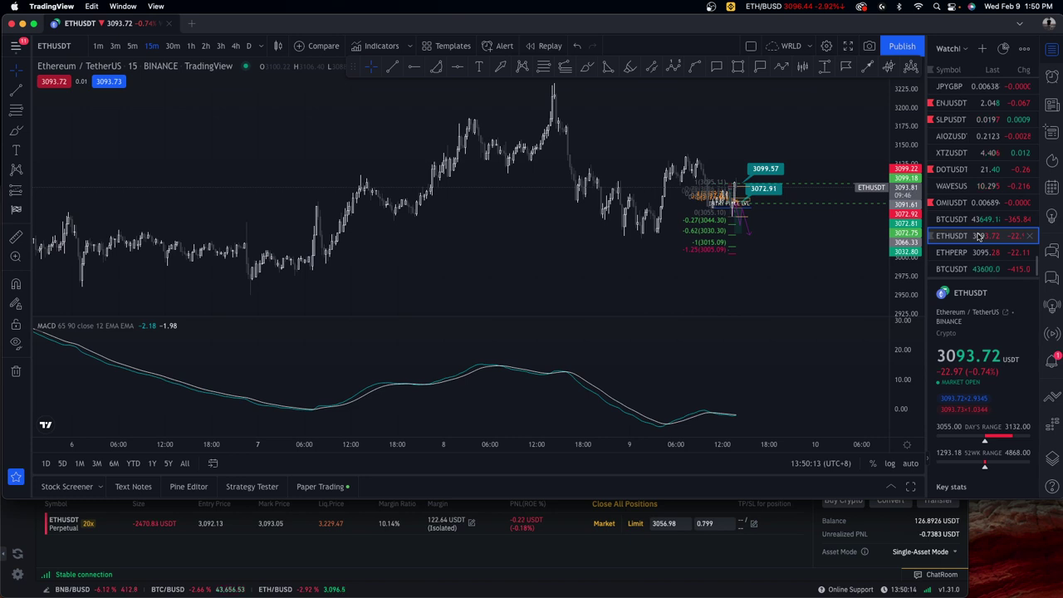
- Remove the MACD pane and set the ETHUSDT chart to the 1-minute interval with the price scale auto-fitted
left_click(866, 326)
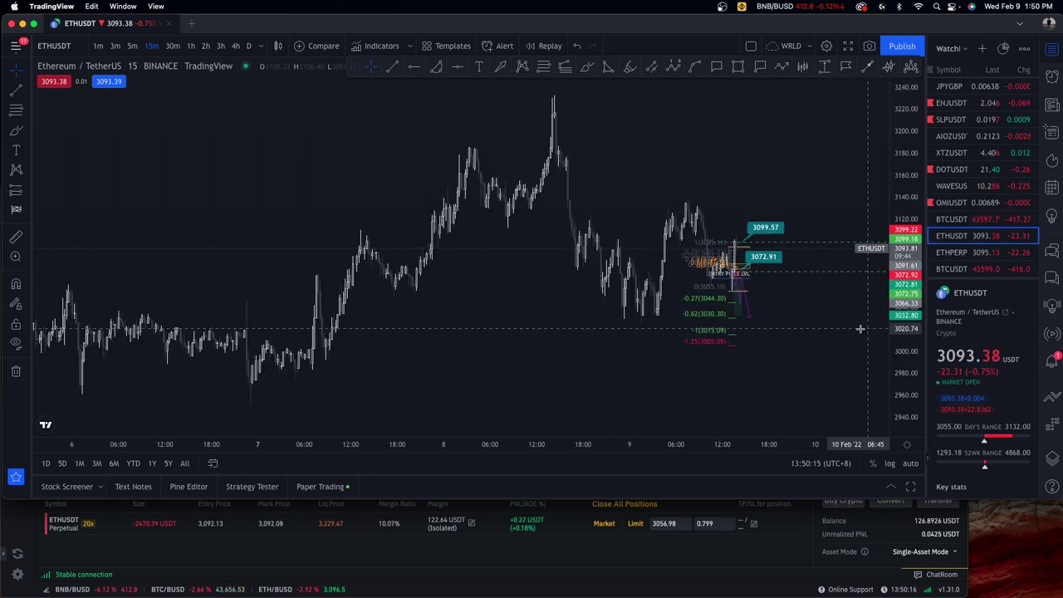
left_click_drag(813, 337, 700, 335)
scroll(700, 335, "up", 3)
left_click(98, 46)
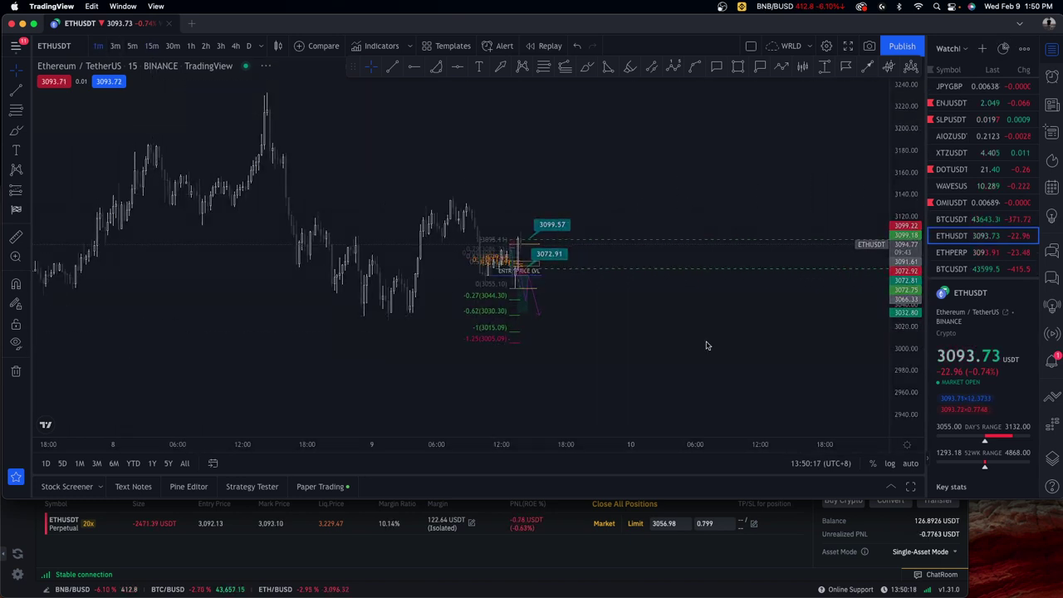
double_click(910, 333)
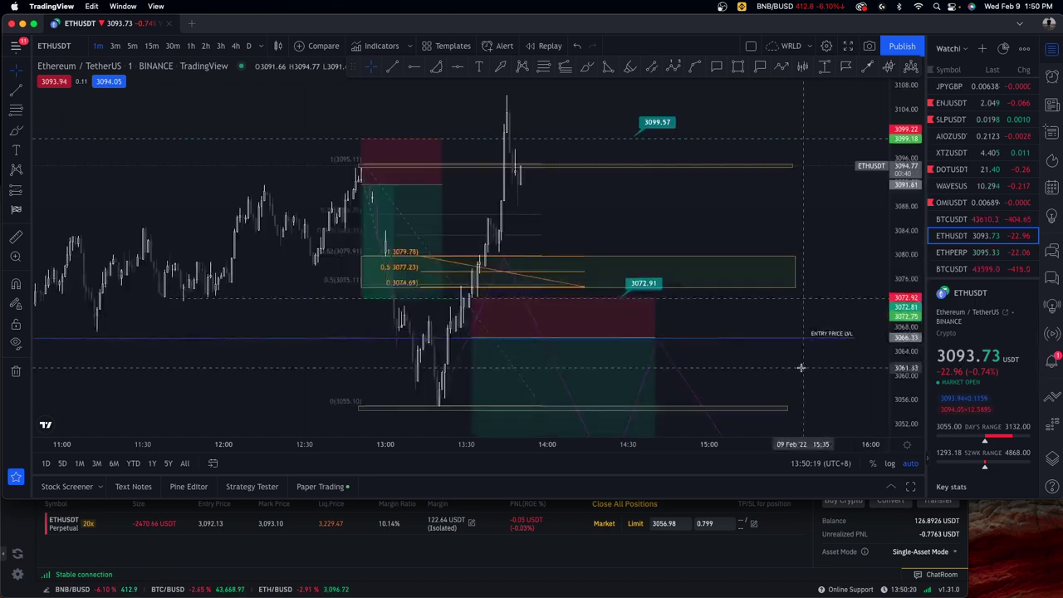
- Examine the latest 1-minute ETHUSDT candles against the drawn zones, Fibonacci levels and short-position boxes
scroll(435, 261, "up", 5)
left_click_drag(407, 266, 806, 336)
scroll(889, 326, "down", 4)
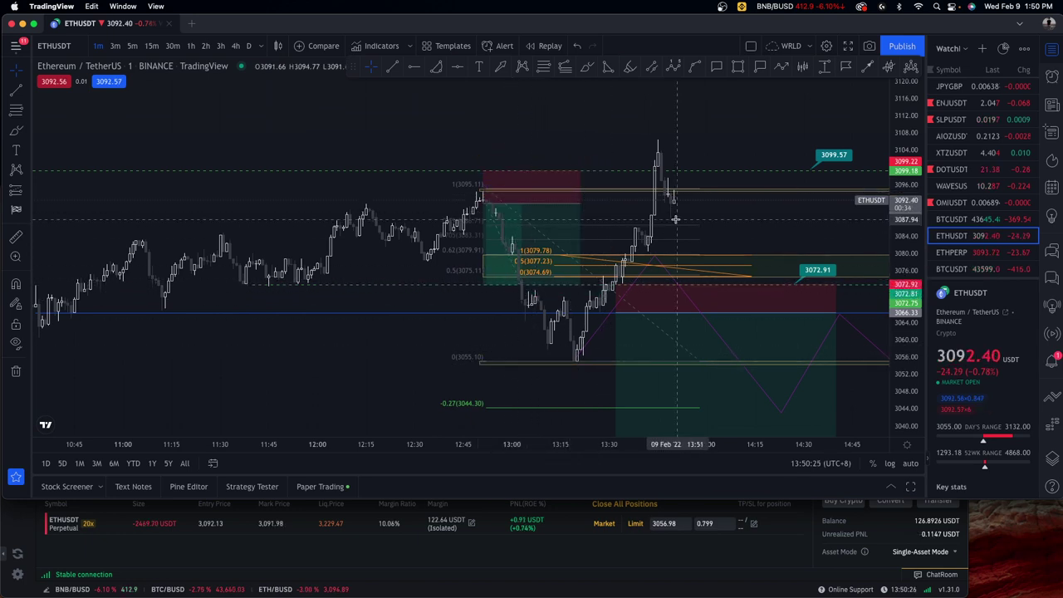
left_click_drag(724, 222, 694, 225)
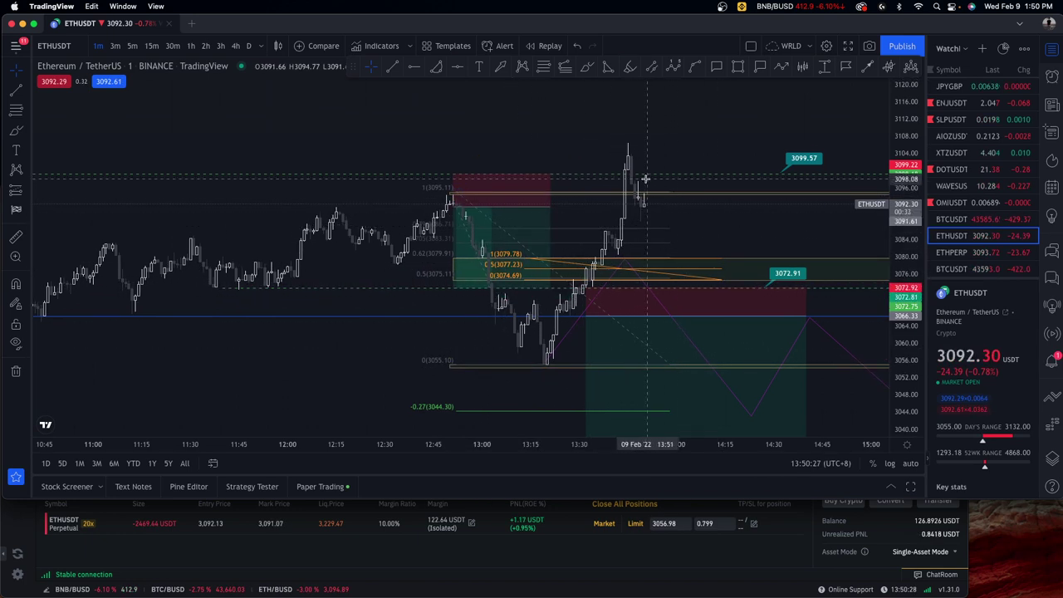
scroll(624, 185, "up", 2)
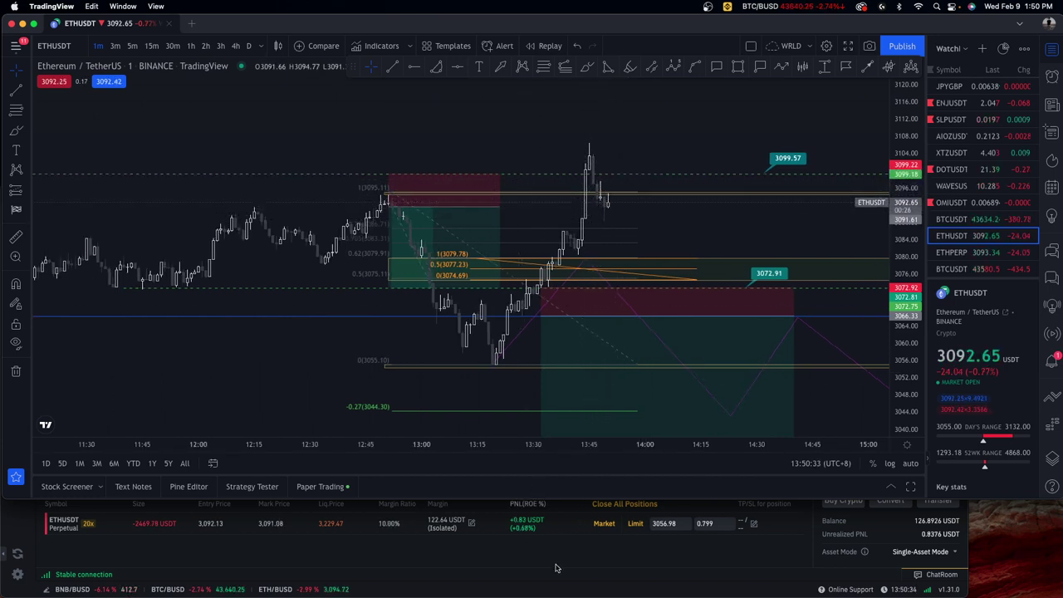
scroll(597, 271, "up", 1)
scroll(598, 270, "right", 3)
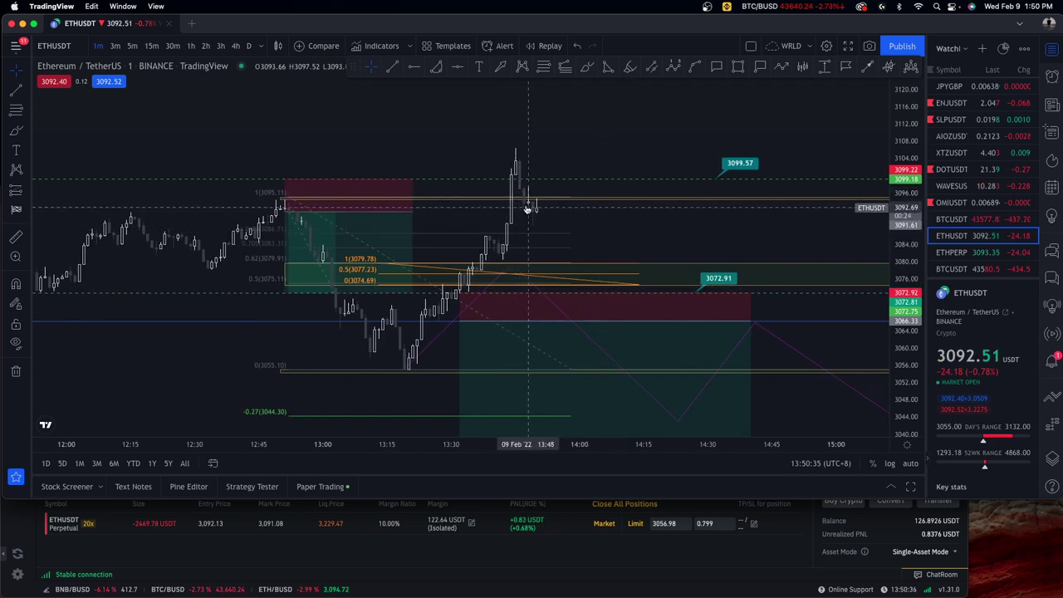
scroll(550, 216, "up", 2)
left_click_drag(526, 225, 562, 234)
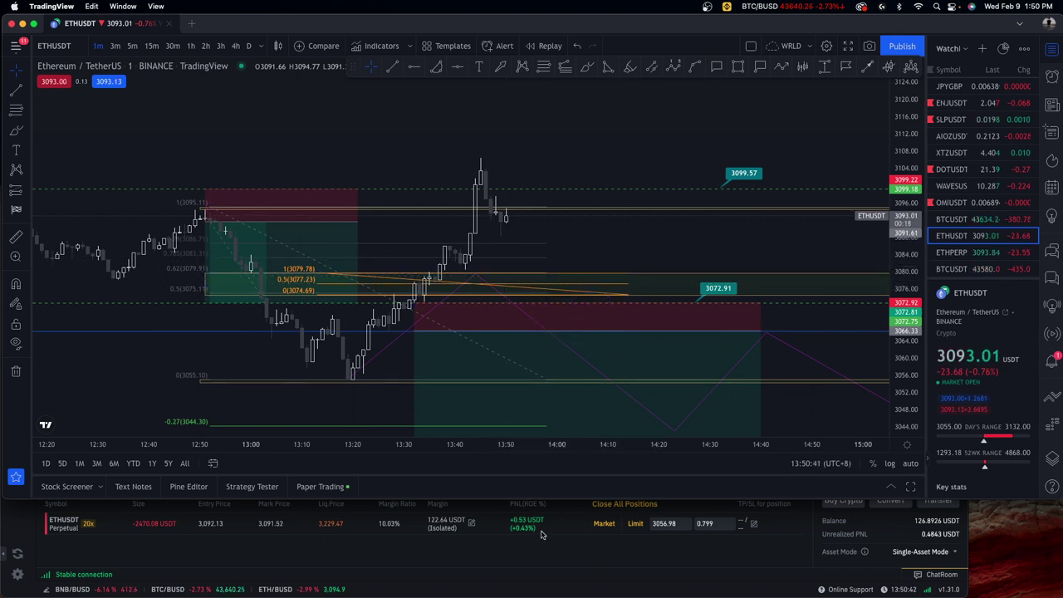
- Check the PNL of the open ETHUSDT position in Binance, returning to the TradingView chart after each look
key("super+Tab")
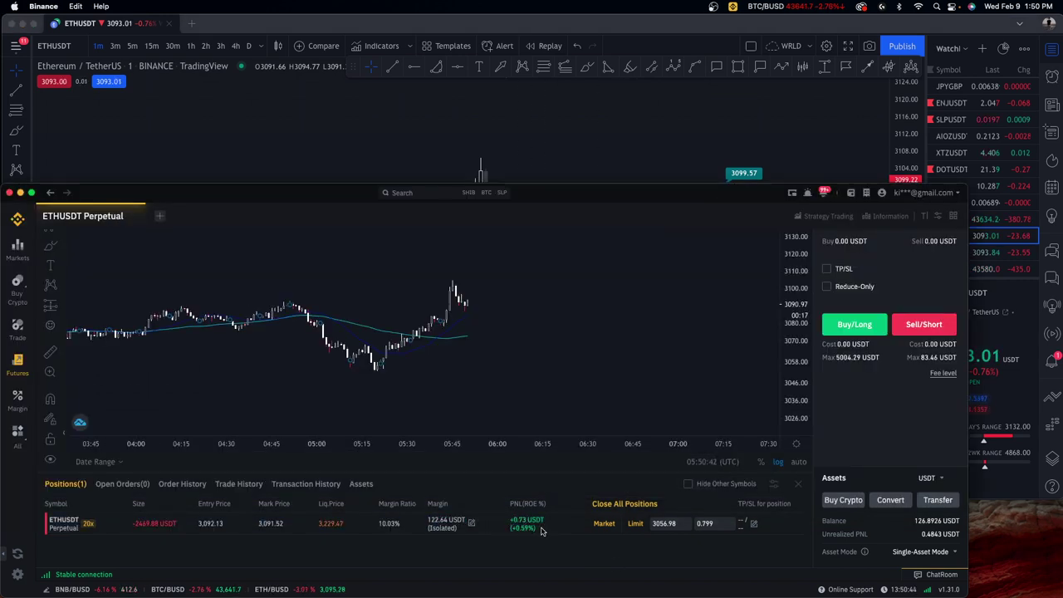
left_click(564, 147)
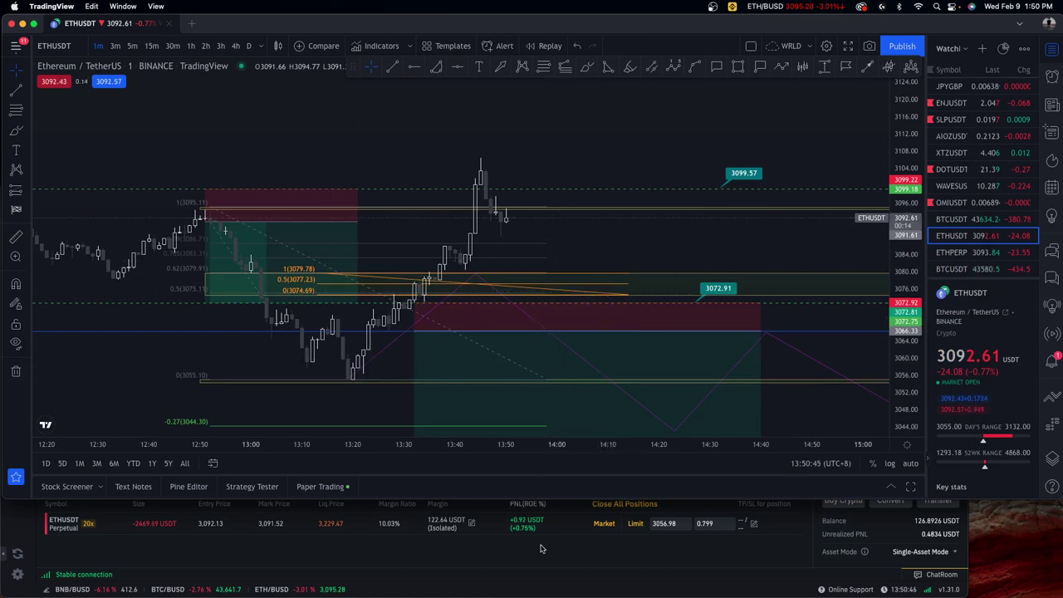
left_click_drag(538, 549, 509, 521)
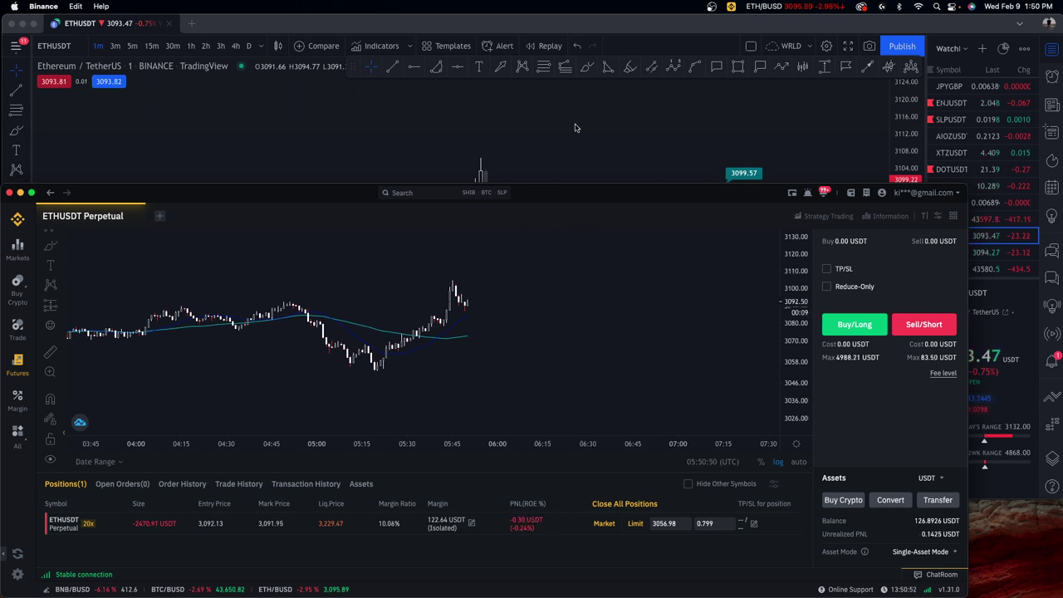
left_click(552, 142)
left_click_drag(613, 247, 621, 248)
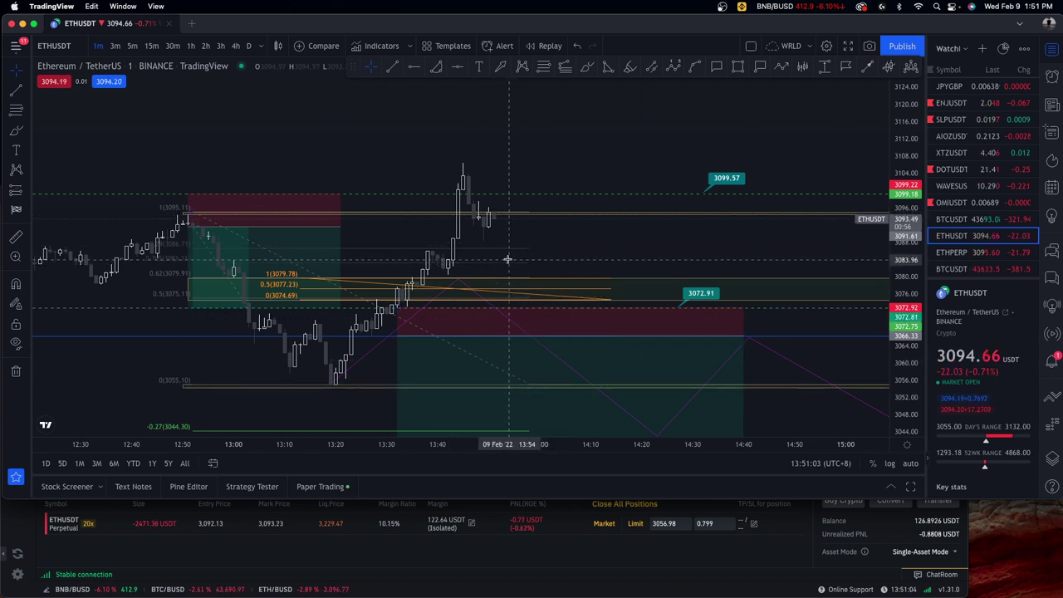
- Add the favorite indicator Candlestick Patterns Identified to the ETHUSDT chart
scroll(531, 232, "up", 1)
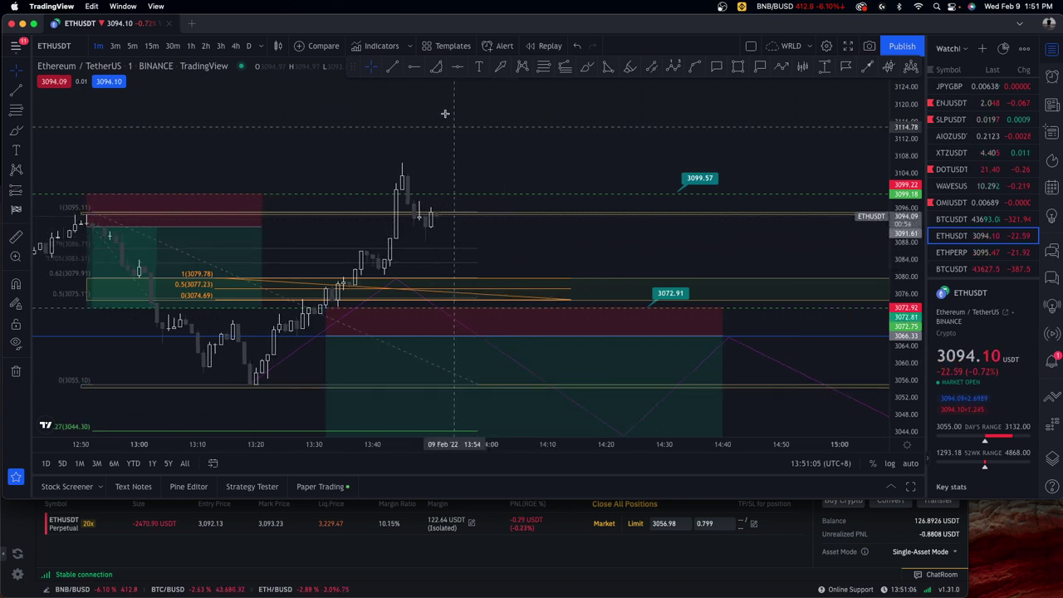
left_click(356, 47)
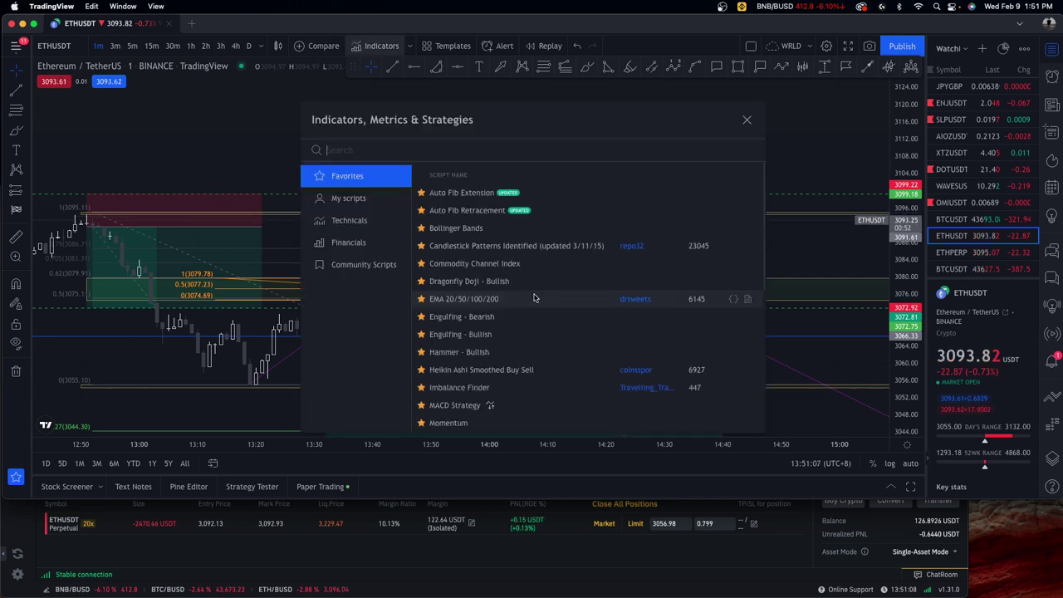
left_click(656, 327)
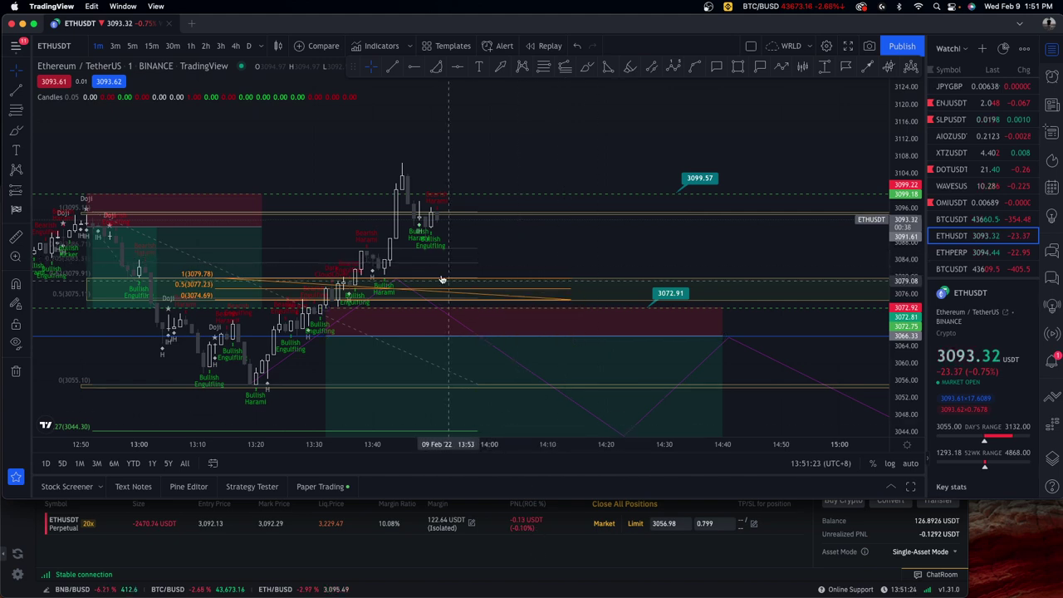
scroll(539, 279, "up", 2)
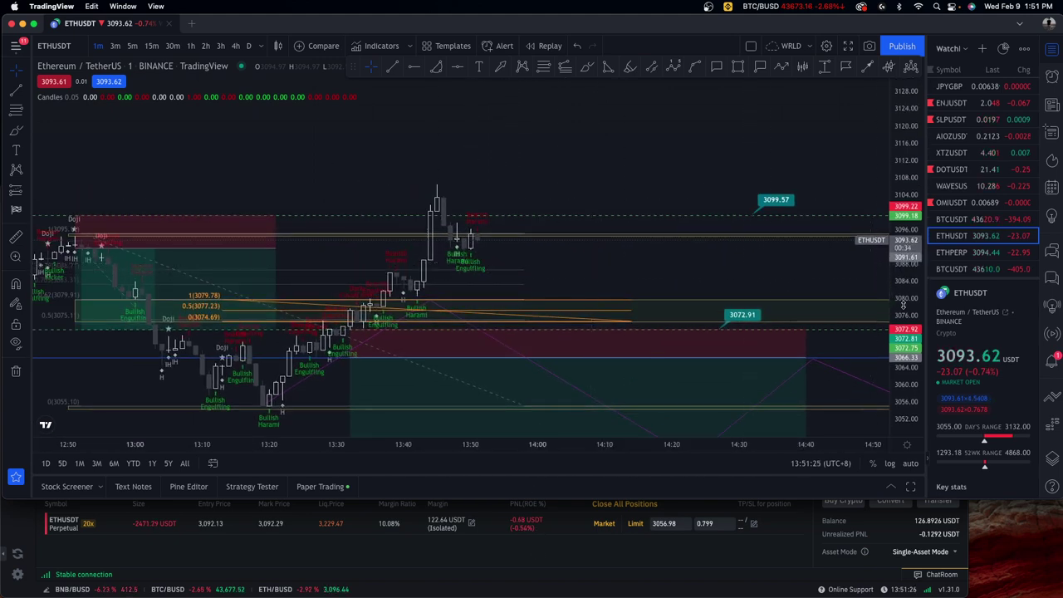
scroll(676, 266, "up", 2)
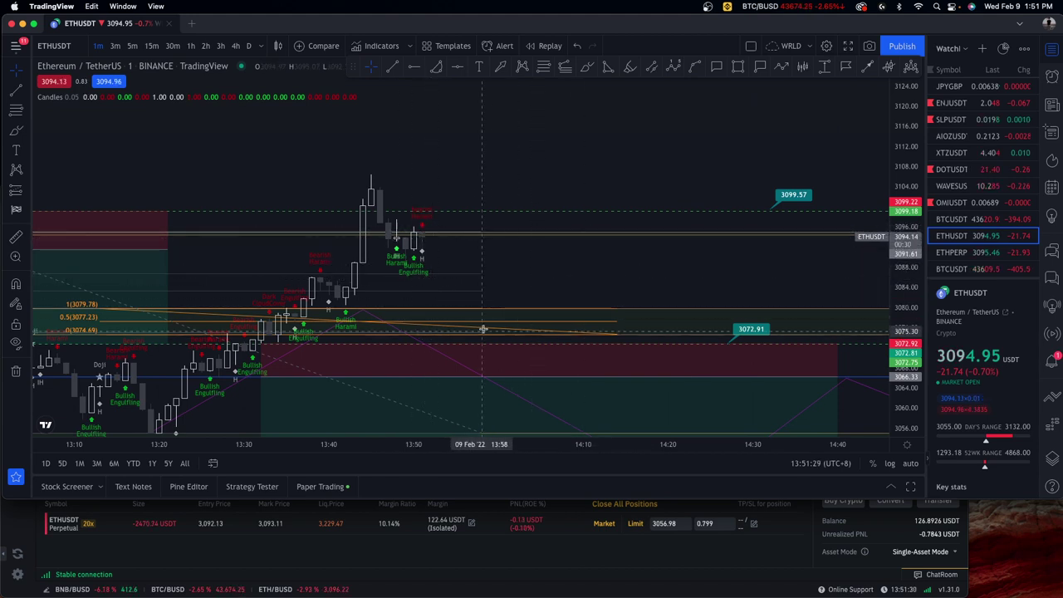
- Draw a short horizontal brush stroke in the empty area after the latest candles, and undo it
left_click(587, 65)
left_click_drag(780, 254, 861, 252)
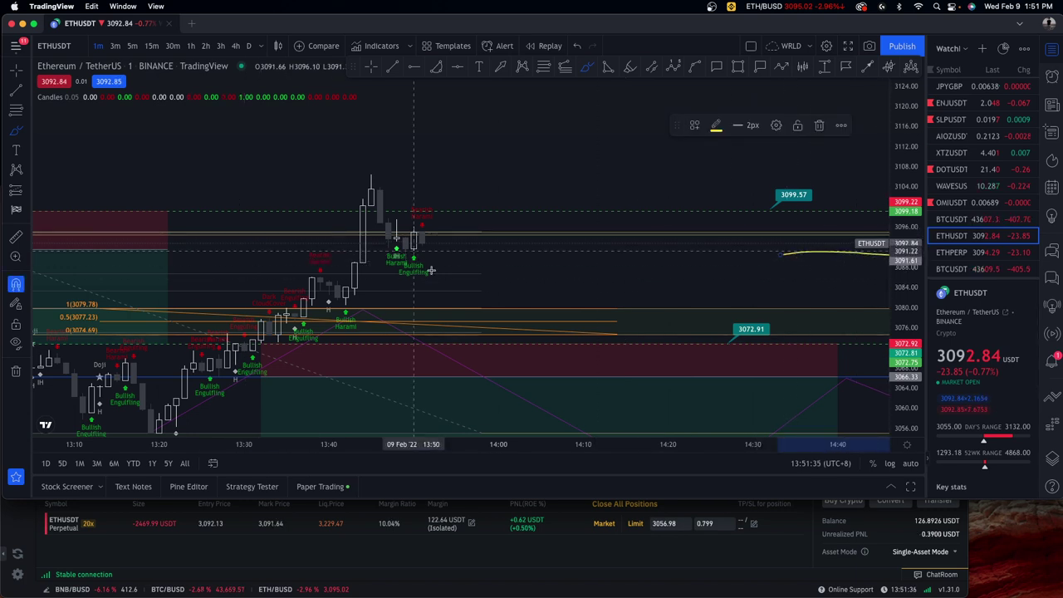
key("super+z")
- Compare the open position's PNL in Binance with the newest candles and pattern labels on the TradingView chart
left_click(531, 525)
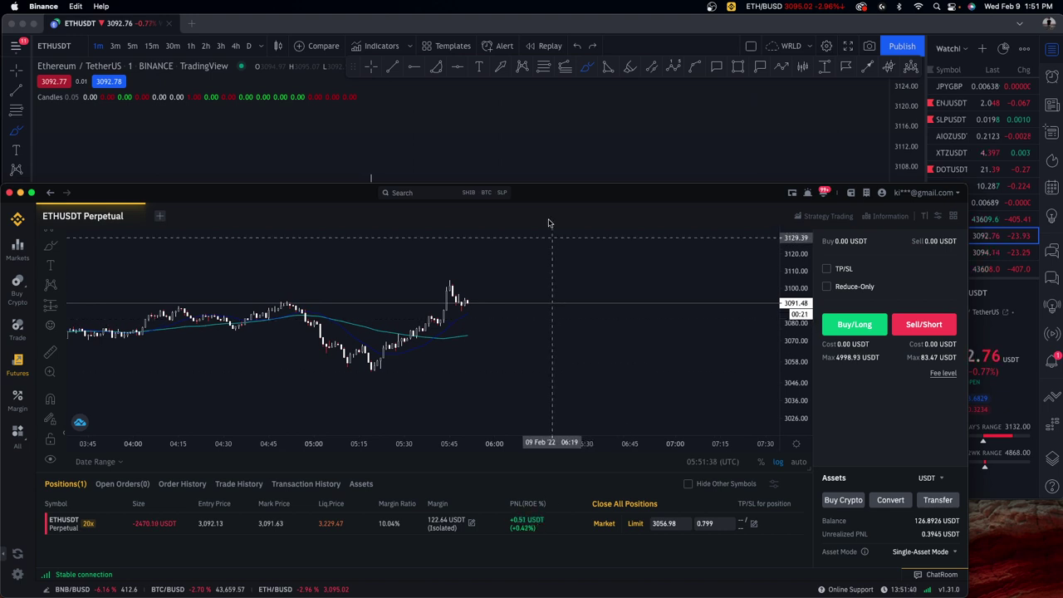
left_click(563, 113)
left_click_drag(523, 269, 539, 253)
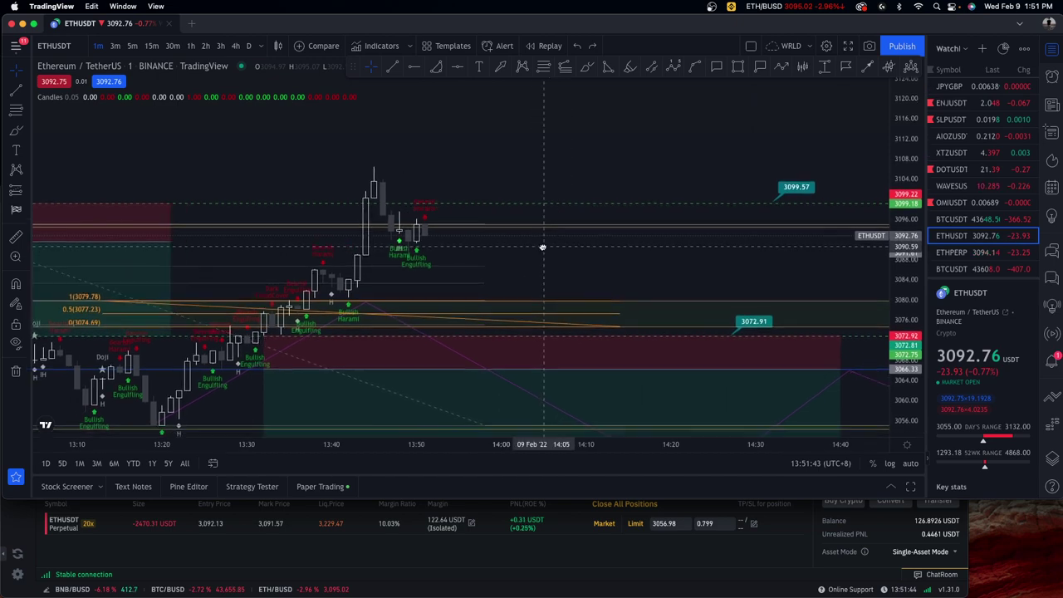
scroll(573, 249, "down", 2)
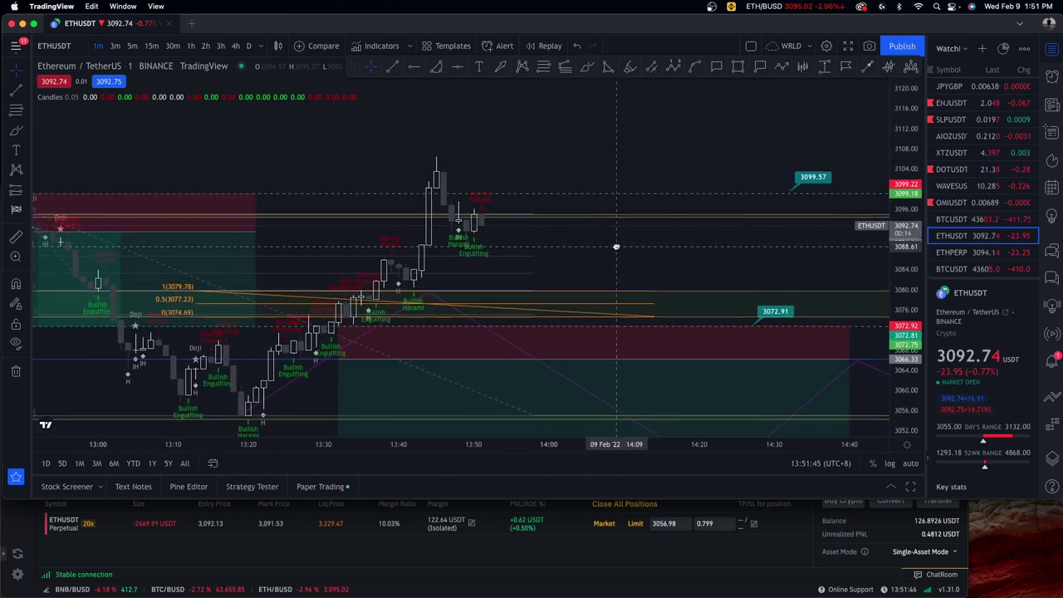
scroll(614, 242, "right", 3)
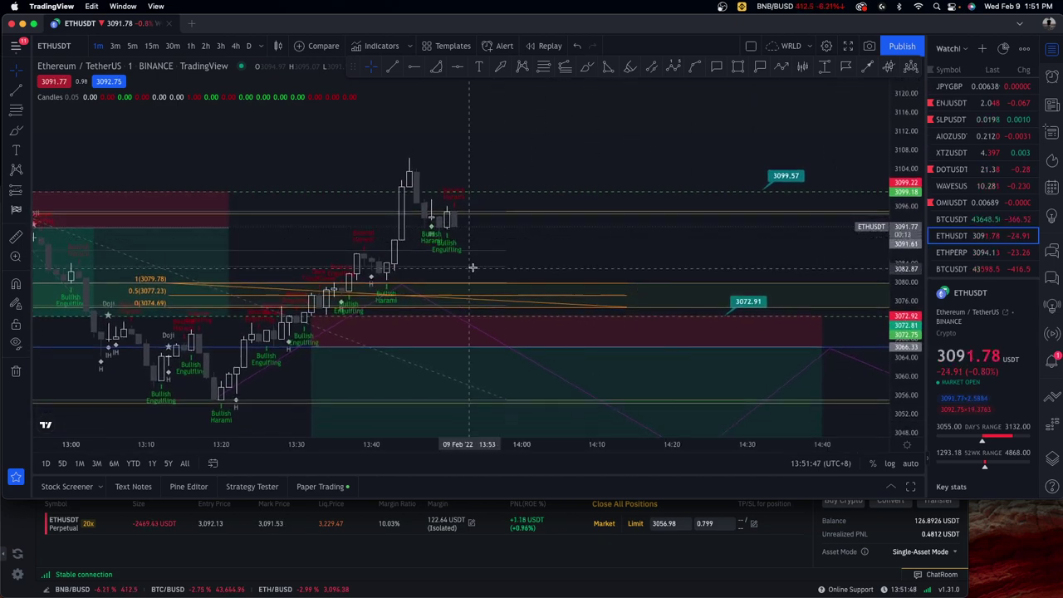
left_click(505, 519)
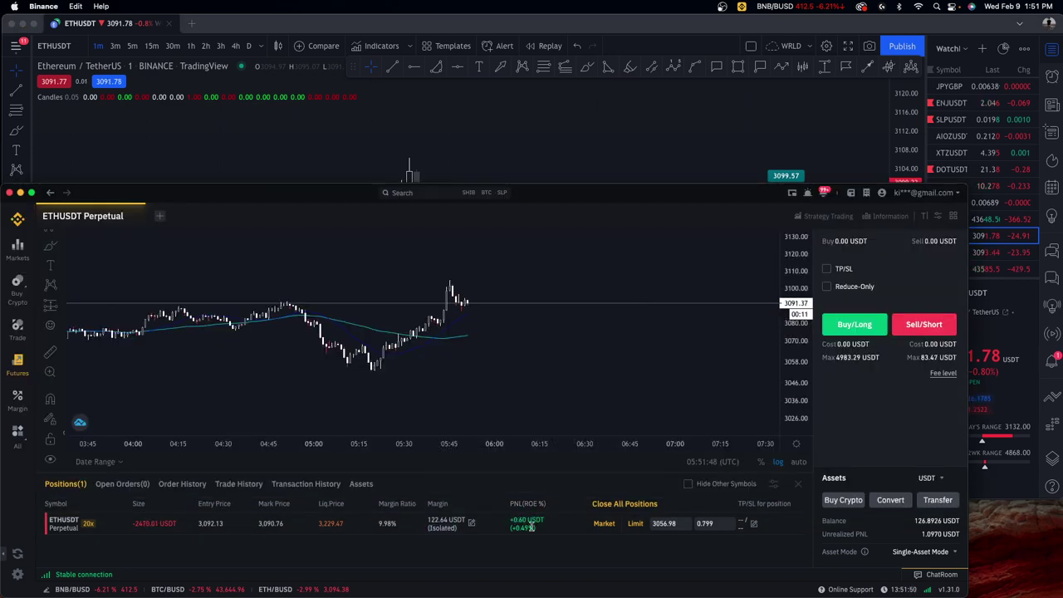
left_click(526, 181)
scroll(626, 251, "right", 3)
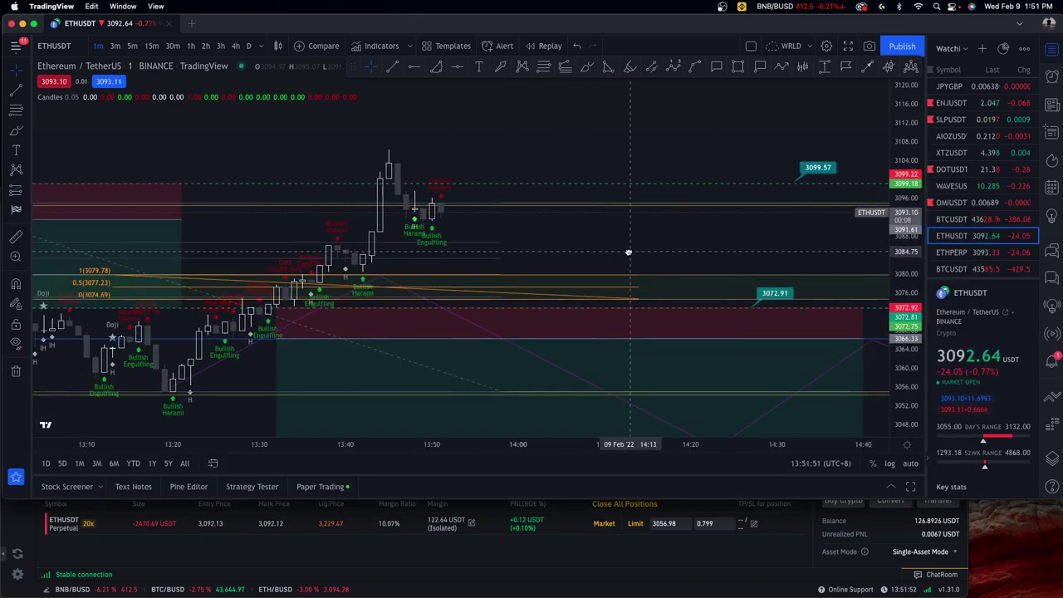
scroll(589, 251, "right", 2)
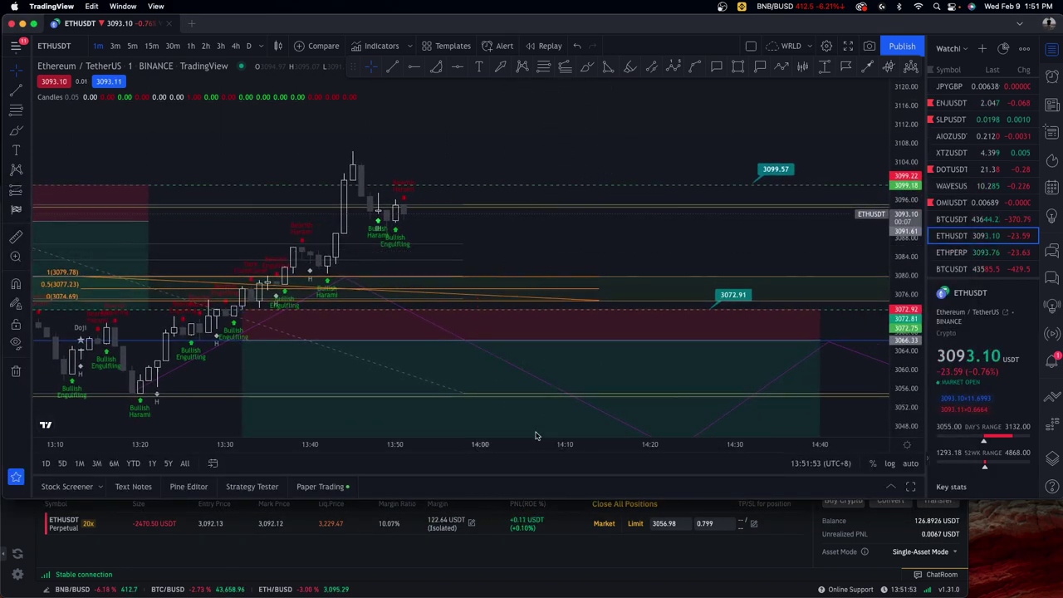
left_click(520, 528)
left_click(554, 142)
scroll(623, 239, "left", 5)
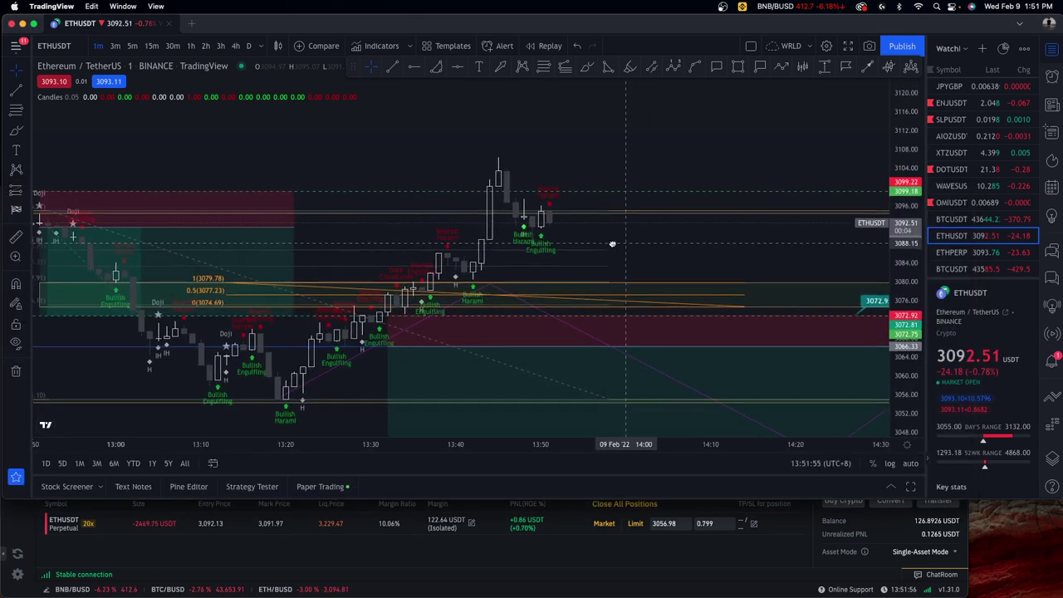
scroll(623, 240, "right", 2)
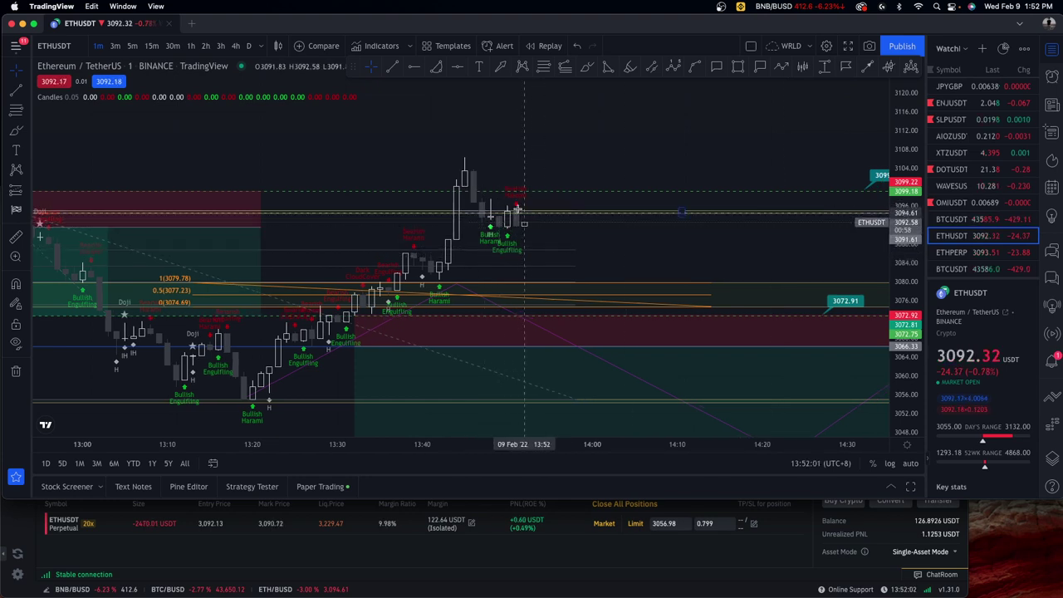
- Draw brush strokes sketching a downward price path from the latest candles, undoing each stroke
left_click(586, 67)
mouse_move(541, 188)
left_mouse_down()
mouse_move(522, 218)
mouse_move(659, 308)
left_mouse_up()
key("super+z")
left_click_drag(518, 220, 628, 303)
key("ctrl+z")
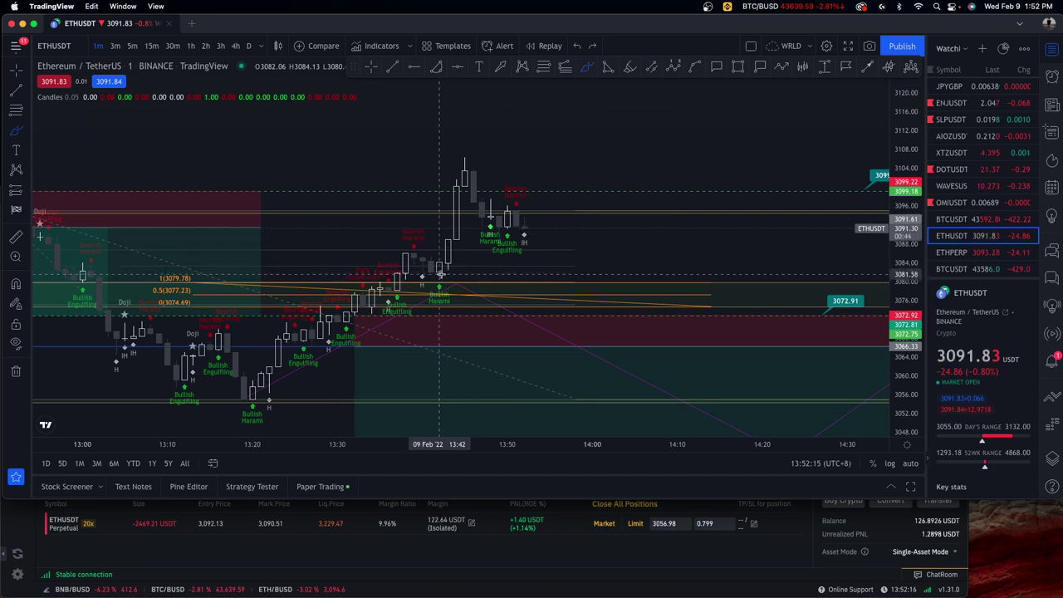
- Bring Binance forward to recheck the ETHUSDT position's PNL, and return to TradingView
left_click(541, 531)
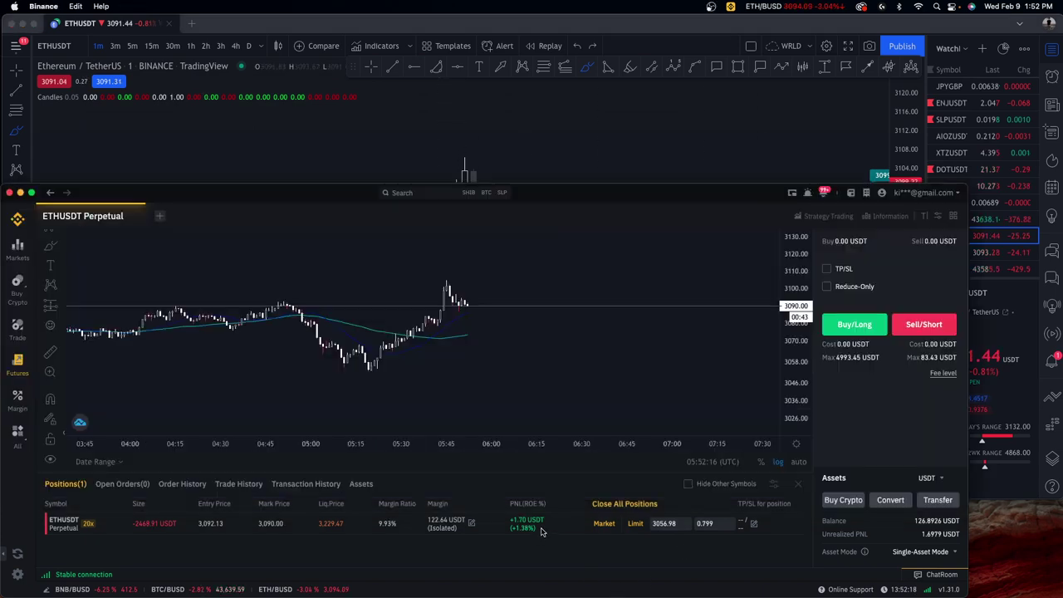
key("super+Tab")
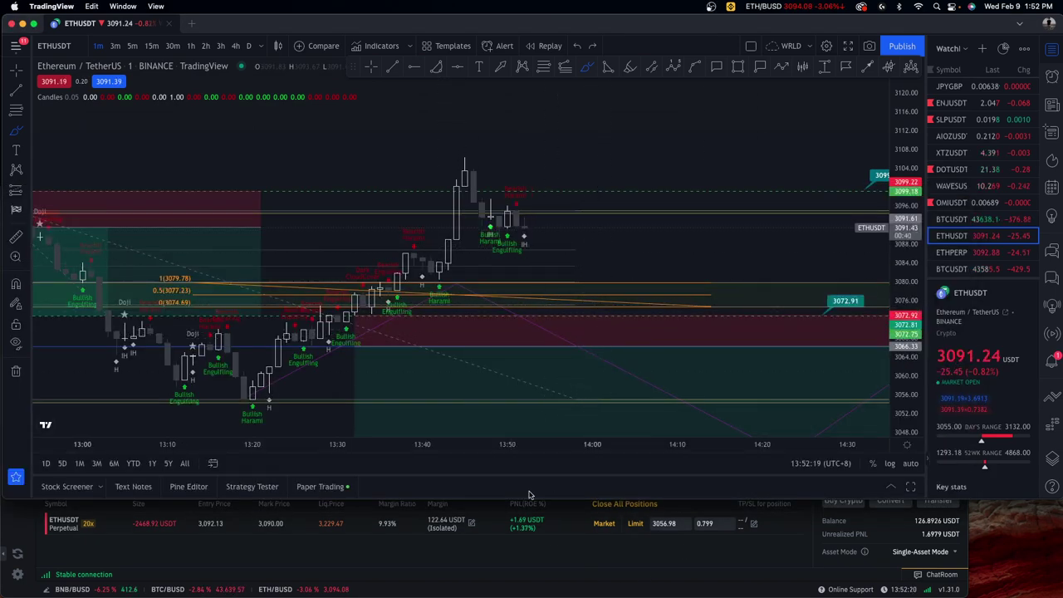
- Compare the ETHUSDT position's PNL in Binance with the newest 1-minute candles on the TradingView chart
key("super+Tab")
key("super+Tab")
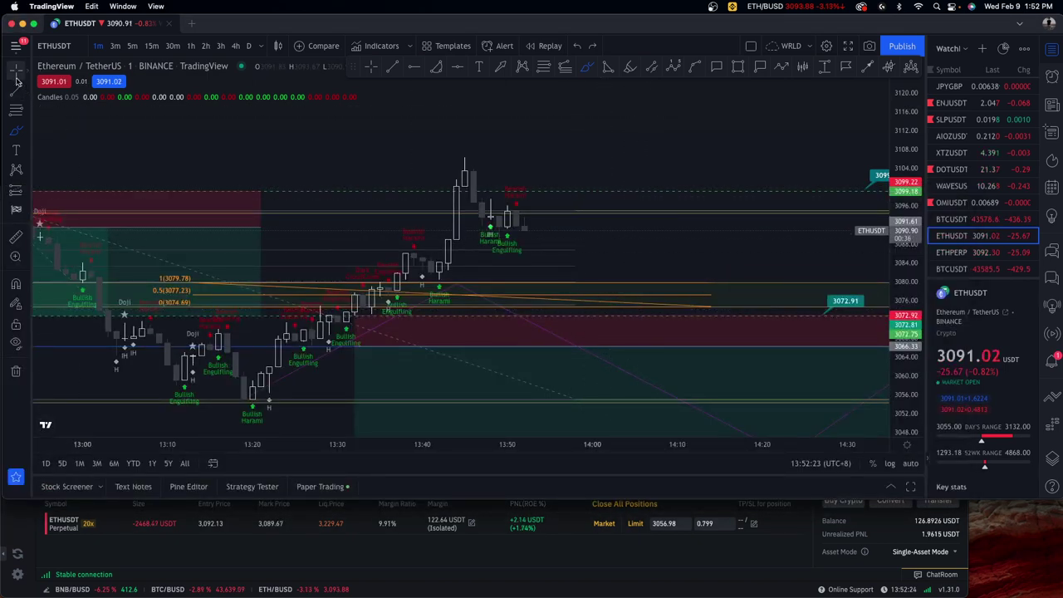
left_click(700, 524)
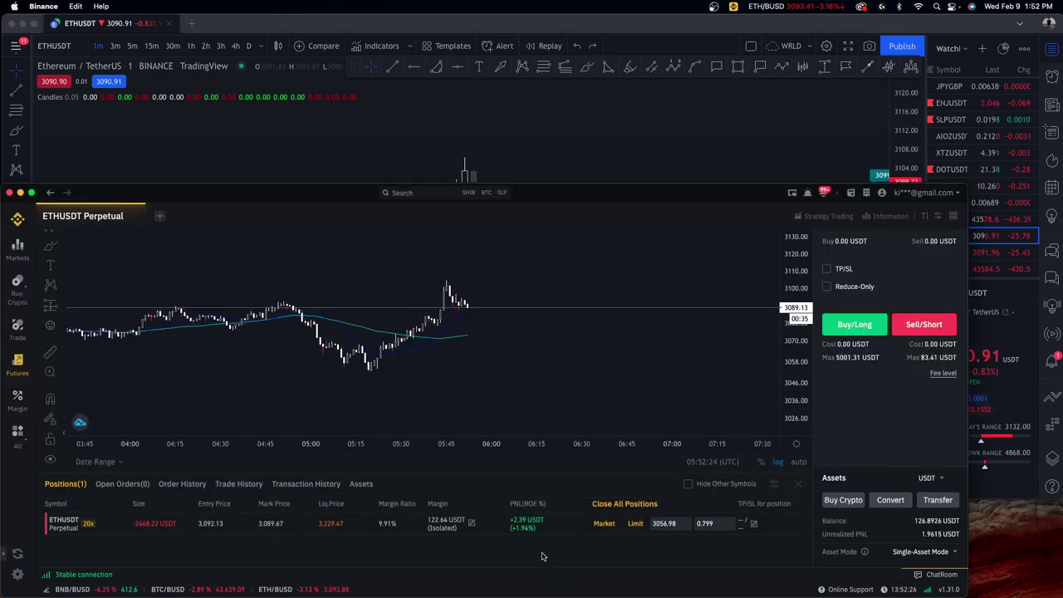
key("super+Tab")
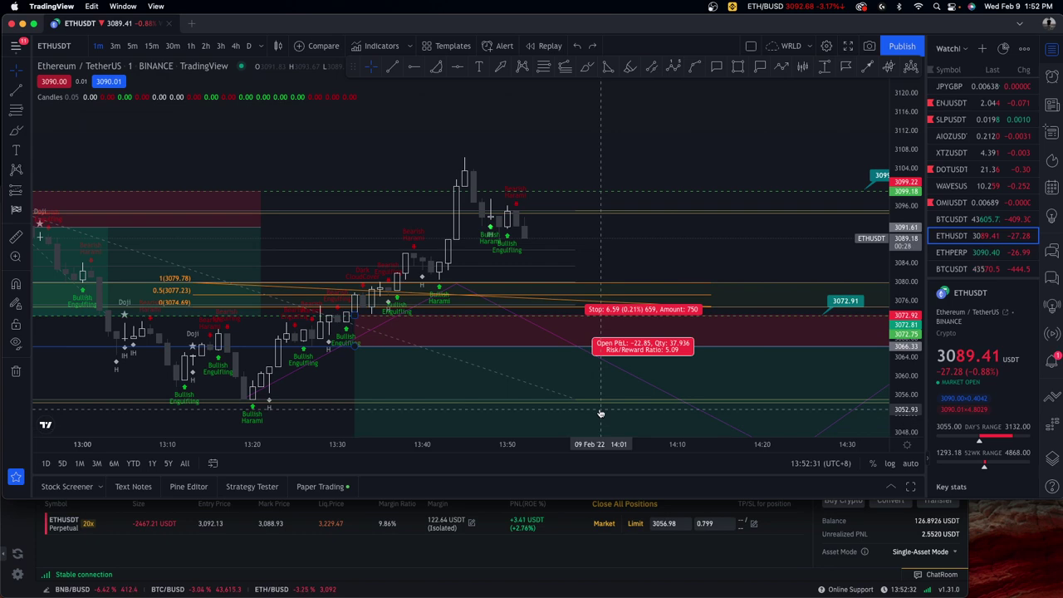
left_click(556, 546)
left_click(569, 150)
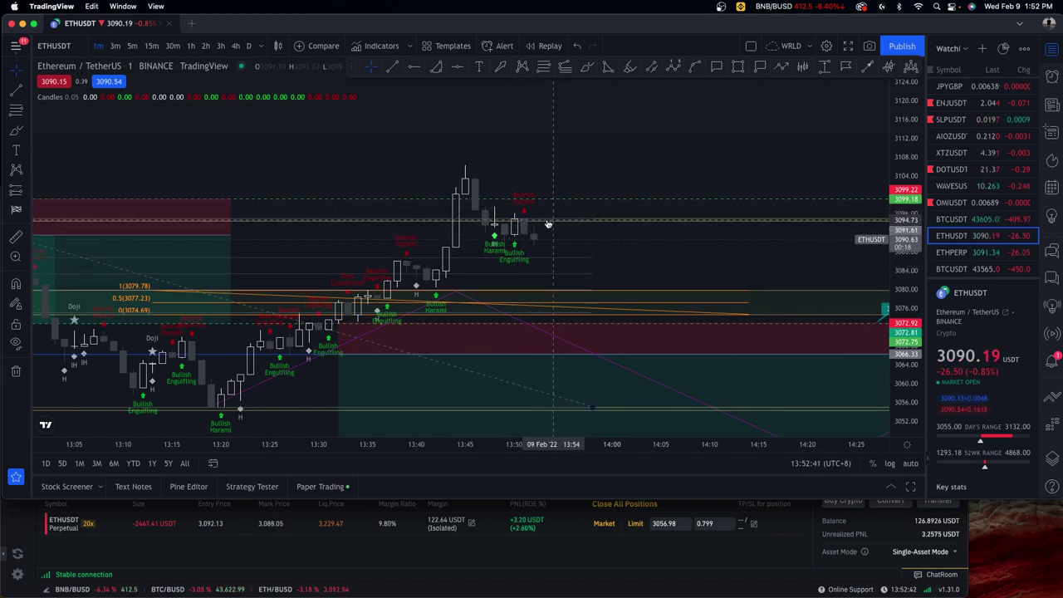
scroll(544, 224, "up", 1)
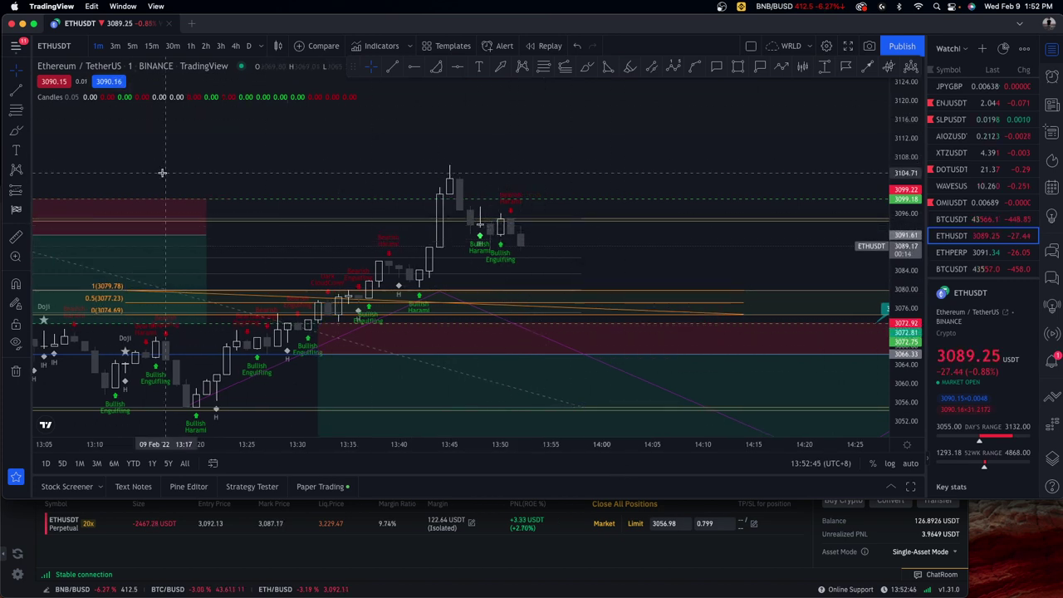
- Remove the Candles pattern indicator from the TradingView chart and stretch the price scale around the latest candles
left_click(133, 97)
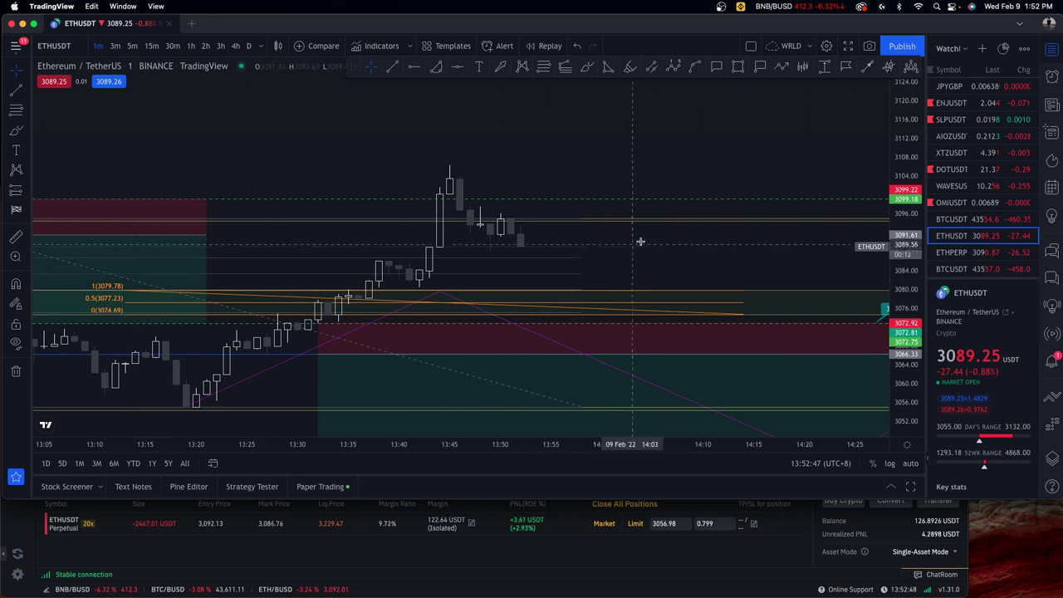
left_click_drag(901, 284, 902, 263)
left_click_drag(749, 263, 730, 256)
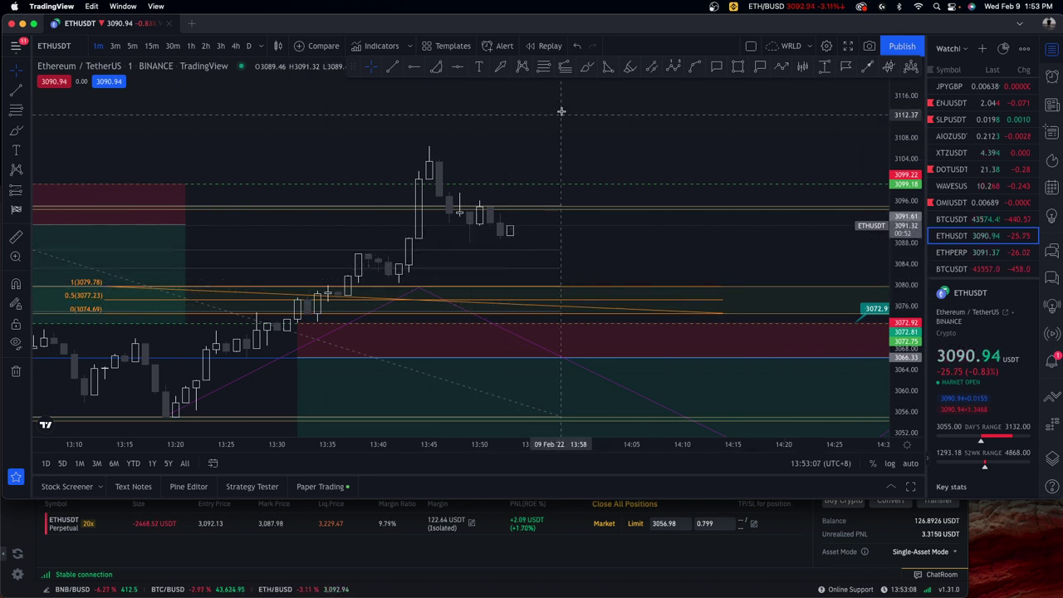
- Place a red upward arrow marker just below the candle where the sharp rally starts on the TradingView chart
left_click(501, 67)
left_click(512, 249)
mouse_move(511, 260)
left_mouse_down()
mouse_move(377, 274)
mouse_move(369, 264)
mouse_move(402, 290)
mouse_move(387, 294)
mouse_move(384, 273)
mouse_move(377, 280)
mouse_move(407, 280)
left_mouse_up()
- Switch to Binance and set its ETHUSDT Perpetual chart to the 15-minute timeframe, framing the latest candles
left_click(539, 548)
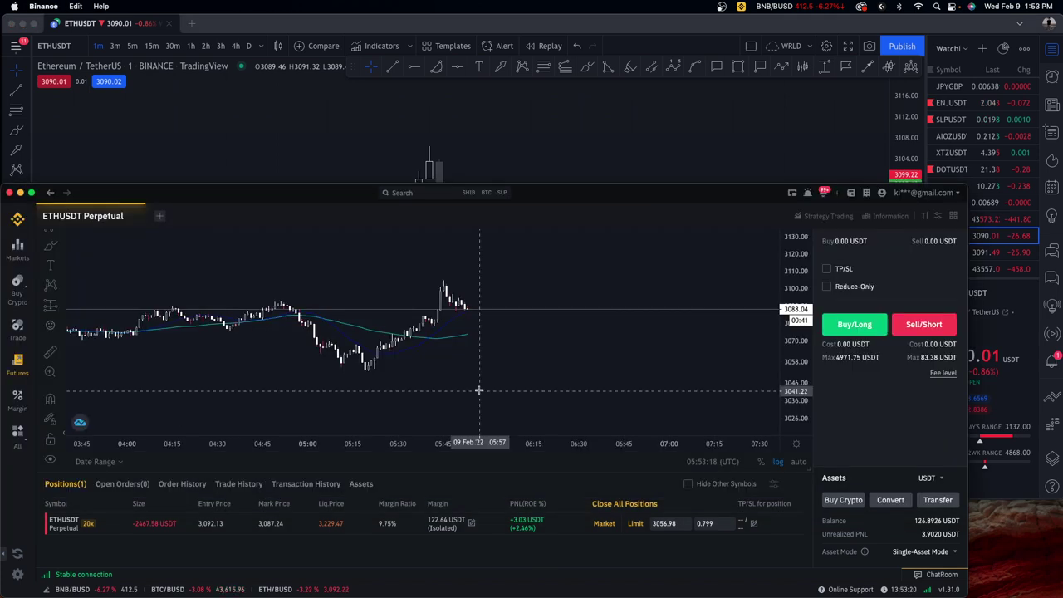
scroll(955, 324, "up", 2)
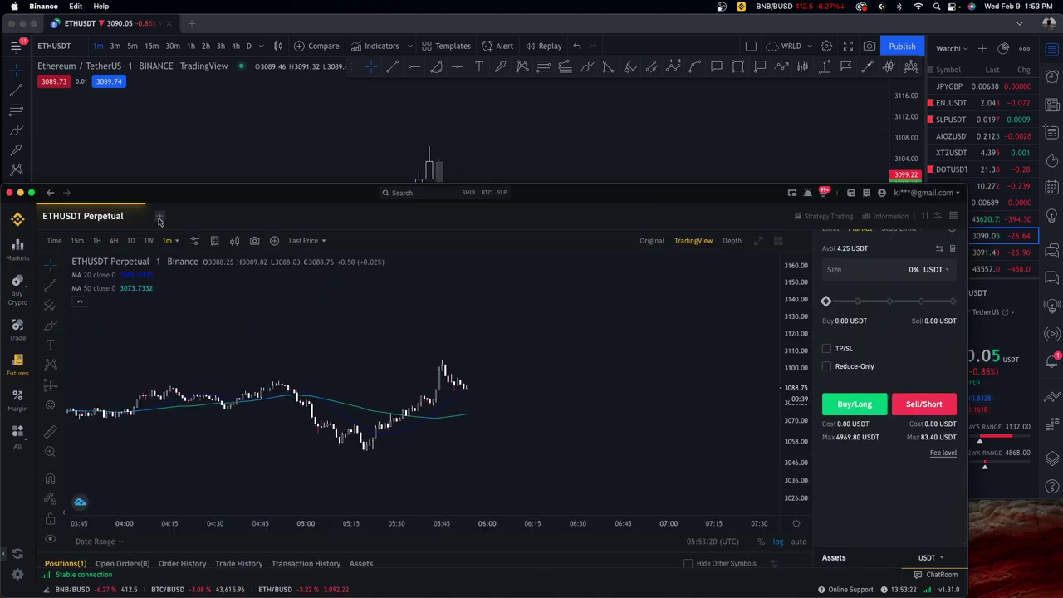
left_click(77, 241)
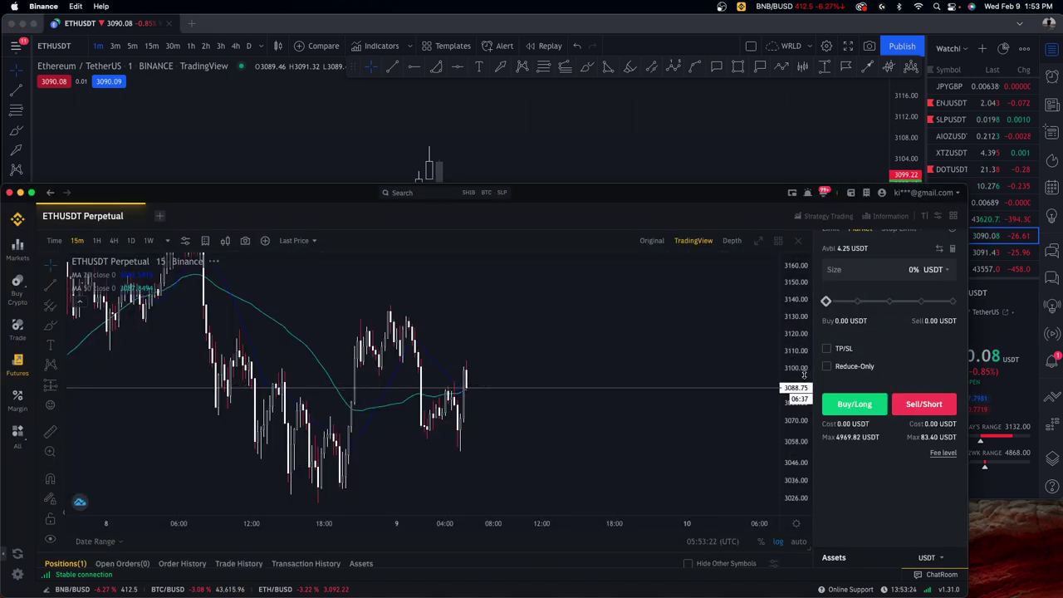
scroll(468, 391, "up", 5)
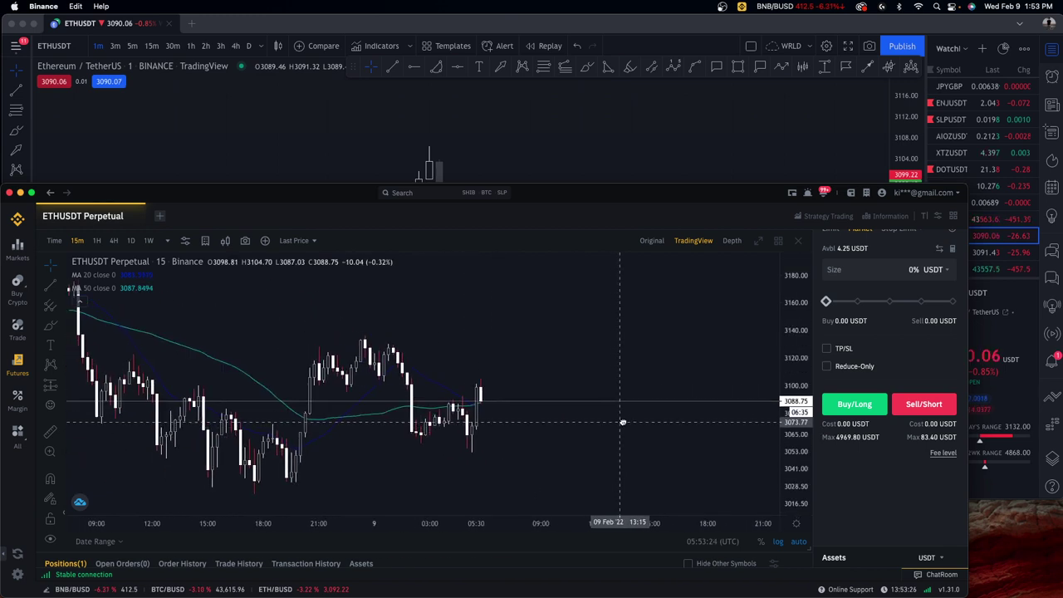
- Draw a brush arrow pointing at the latest 15-minute candle in Binance, and undo the extra stroke beside it
left_click(50, 325)
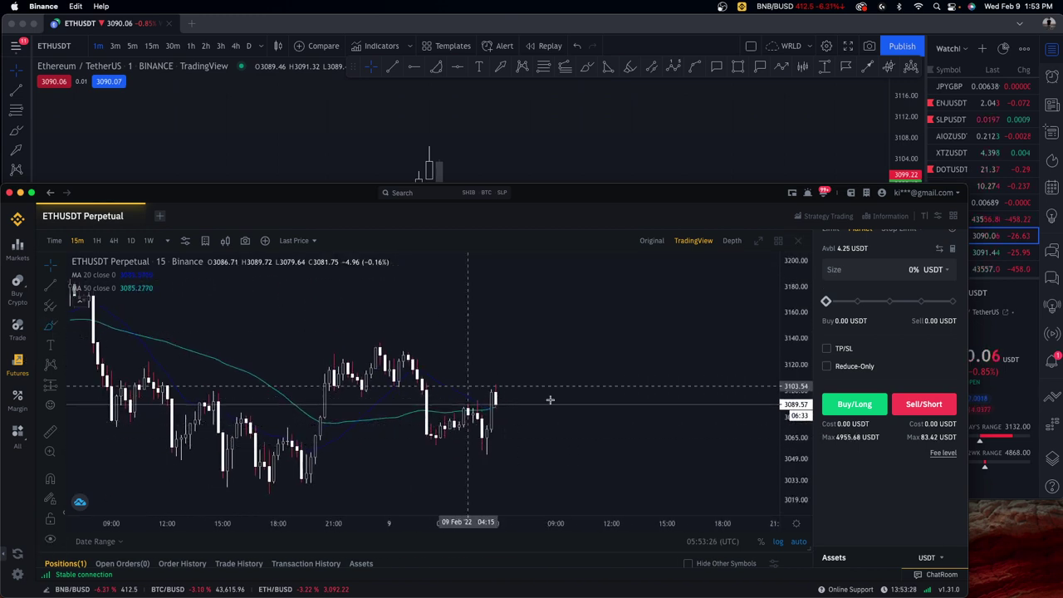
left_click_drag(524, 378, 499, 395)
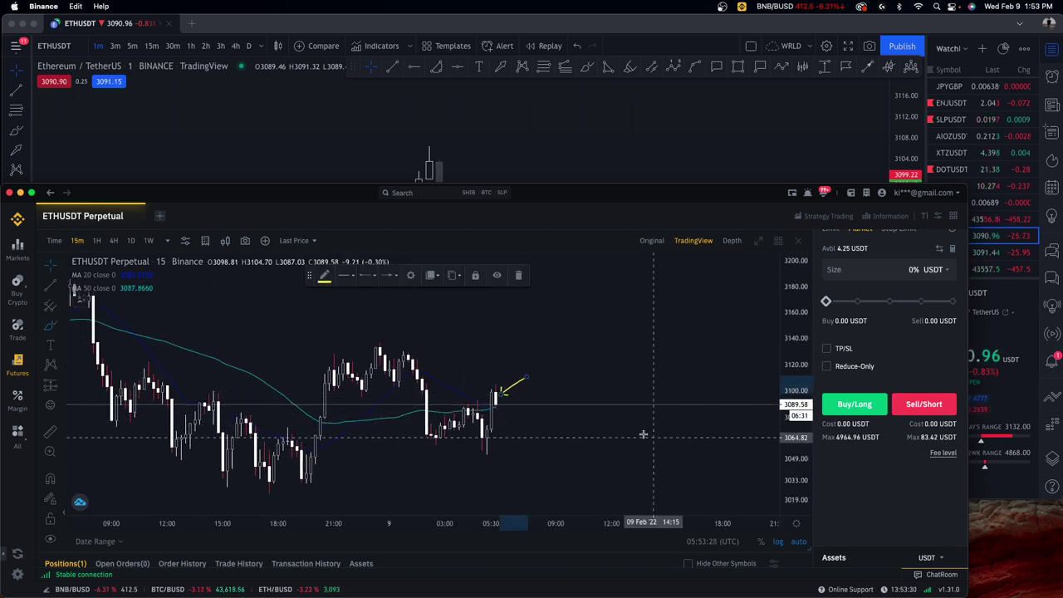
left_click_drag(644, 432, 780, 420)
key("super+z")
- Check the TradingView chart briefly, and circle the latest 15-minute candles in Binance with the brush, deleting each circle
left_click(540, 178)
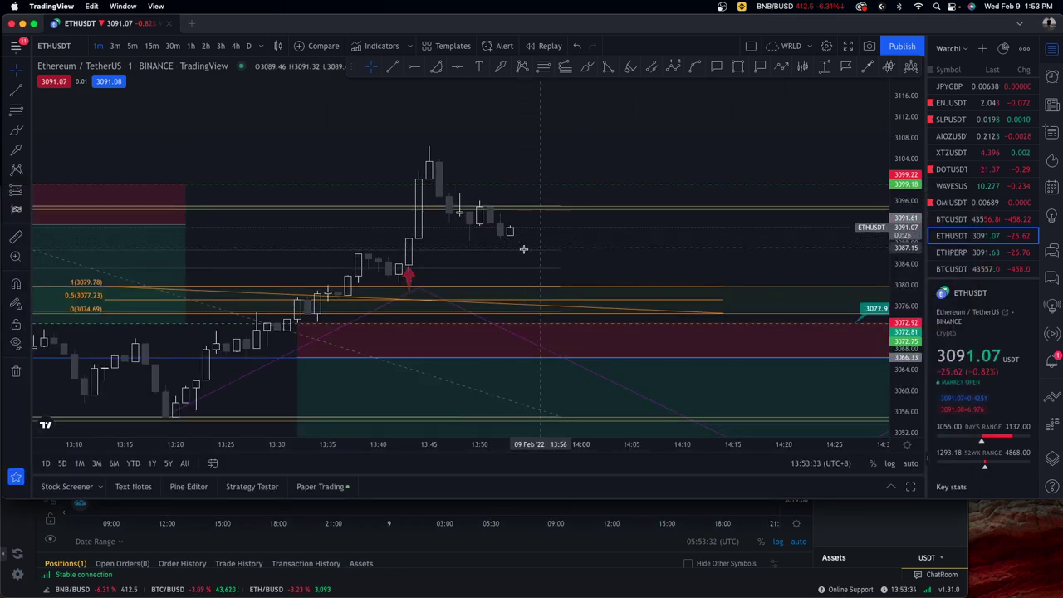
left_click(538, 512)
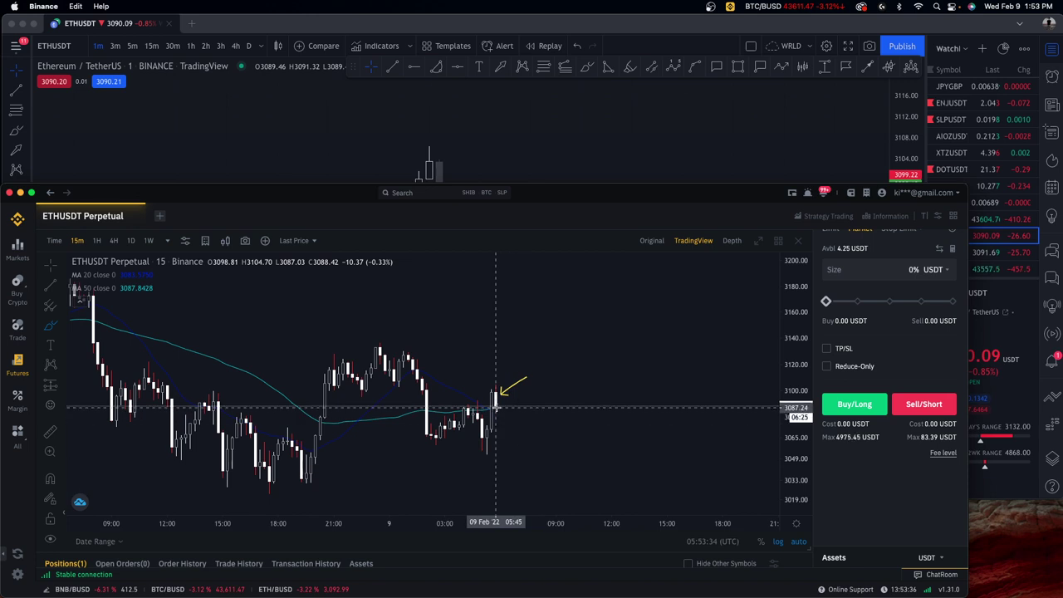
left_click_drag(496, 396, 477, 395)
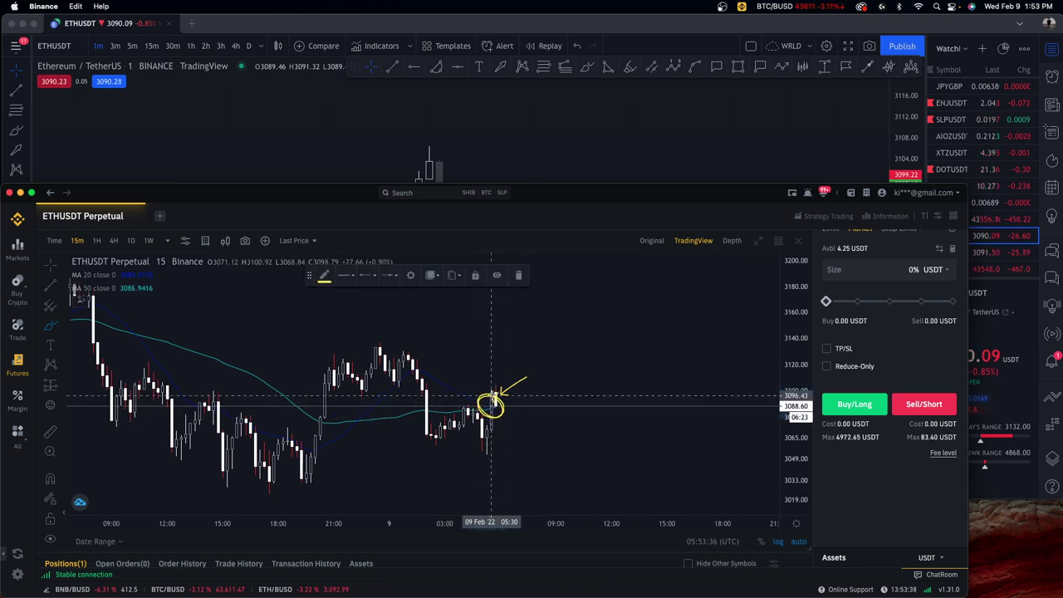
key("BackSpace")
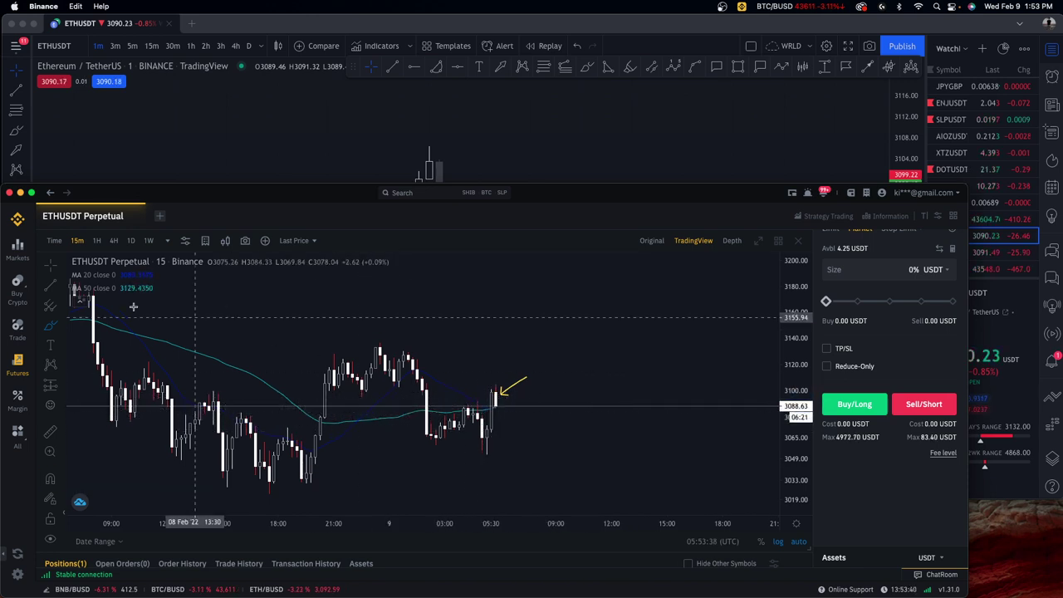
left_click_drag(492, 399, 469, 398)
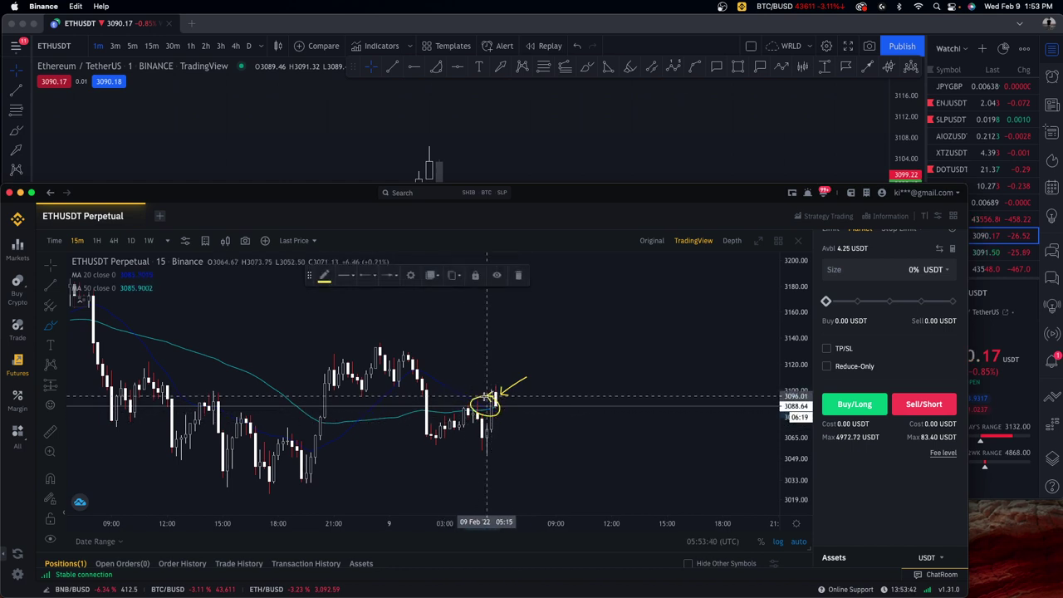
key("BackSpace")
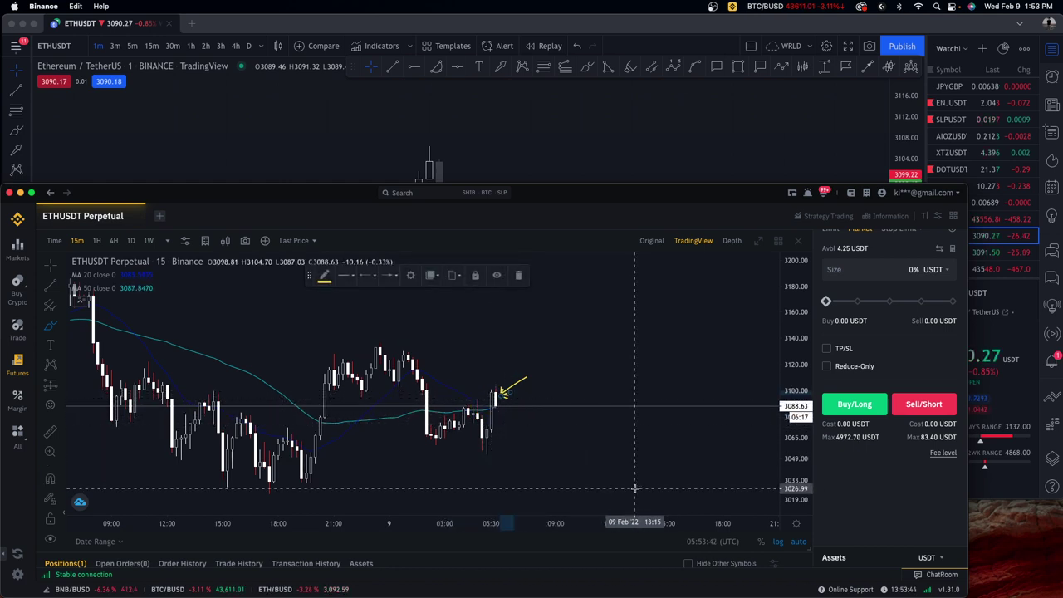
- Draw a downward brush stroke beside the latest Binance candle, and undo the remaining brush strokes including the arrow
key("super+z")
mouse_move(523, 387)
left_mouse_down()
mouse_move(505, 396)
mouse_move(512, 470)
left_mouse_up()
key("super+z")
key("super+z")
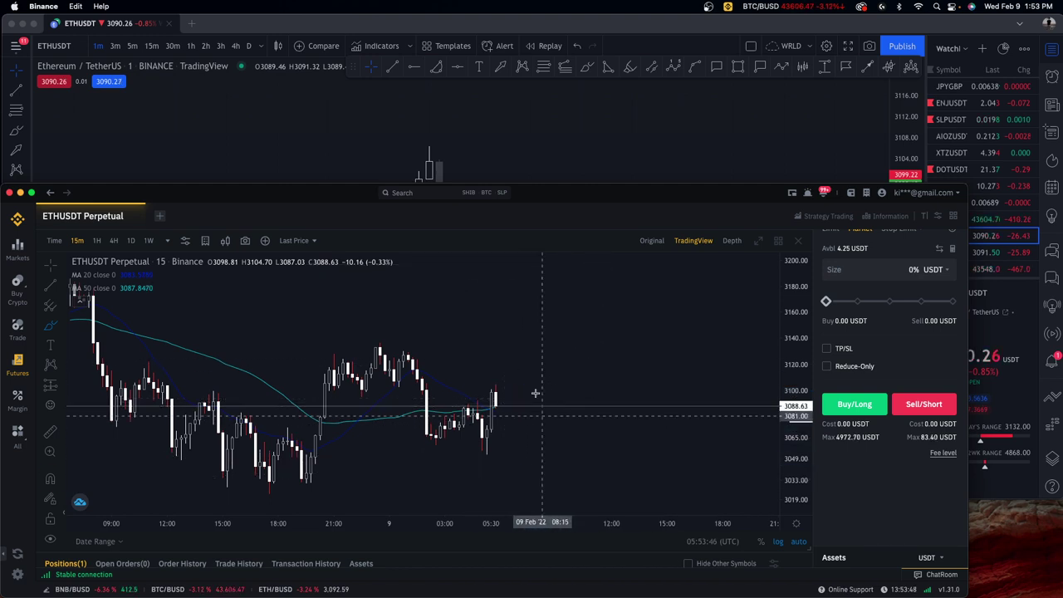
- Review the newest 1-minute candles in TradingView, and bring the ETHUSDT position's PNL into view in Binance
left_click(560, 117)
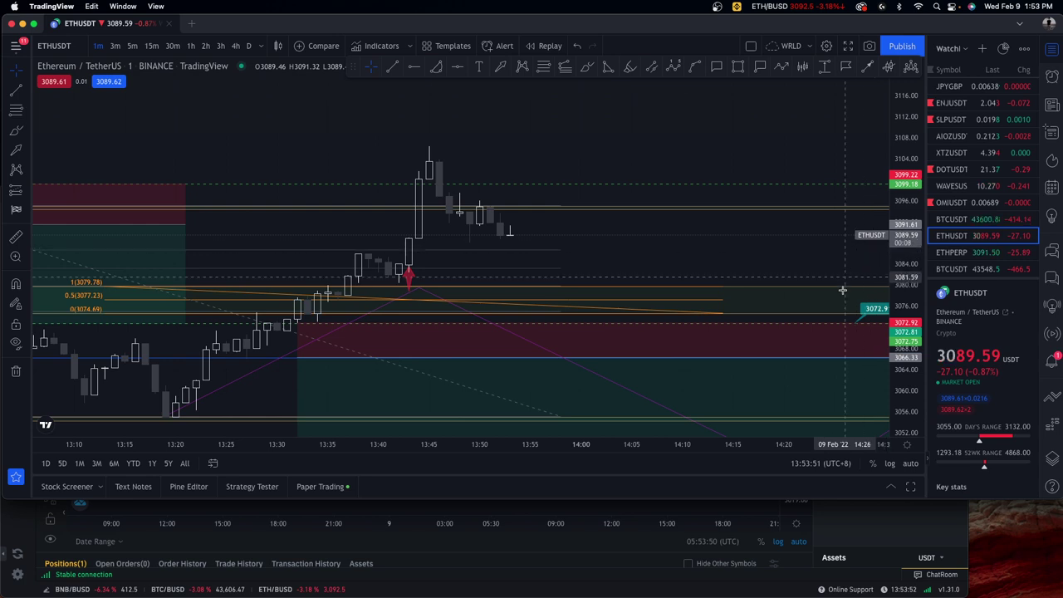
scroll(779, 260, "down", 3)
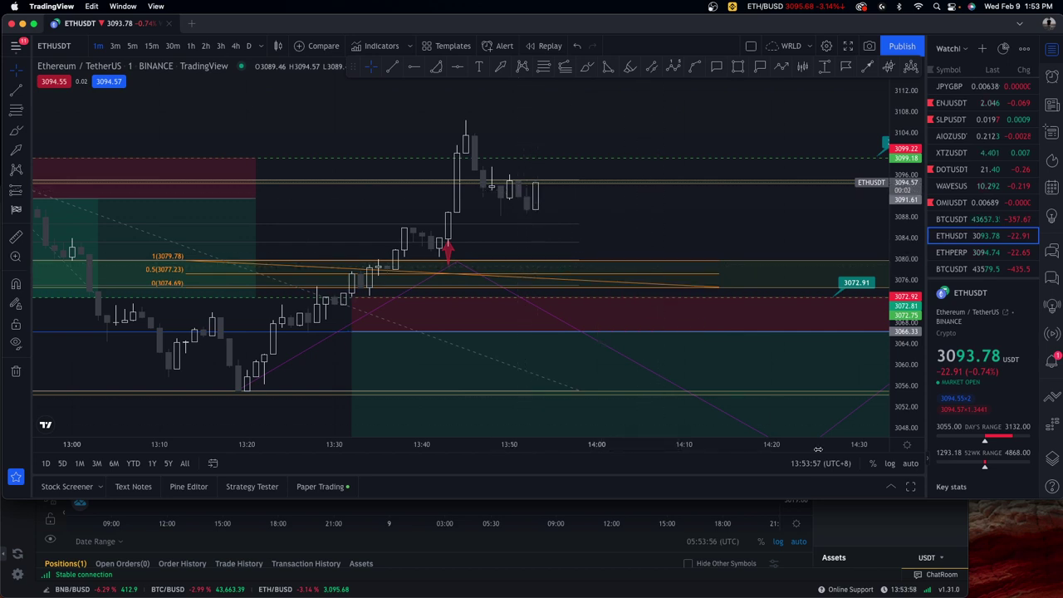
left_click(529, 552)
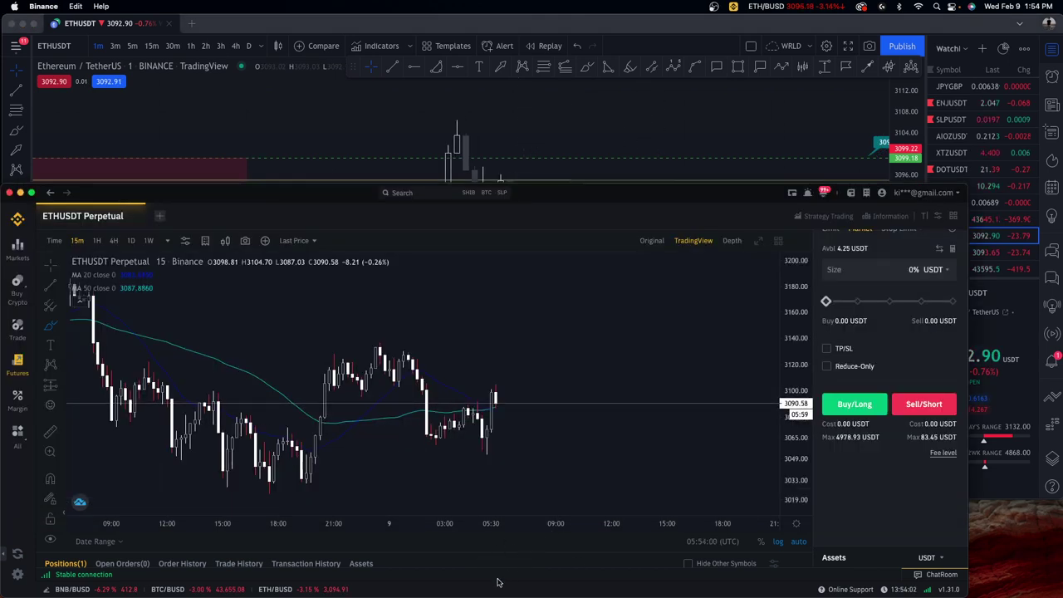
scroll(572, 537, "down", 3)
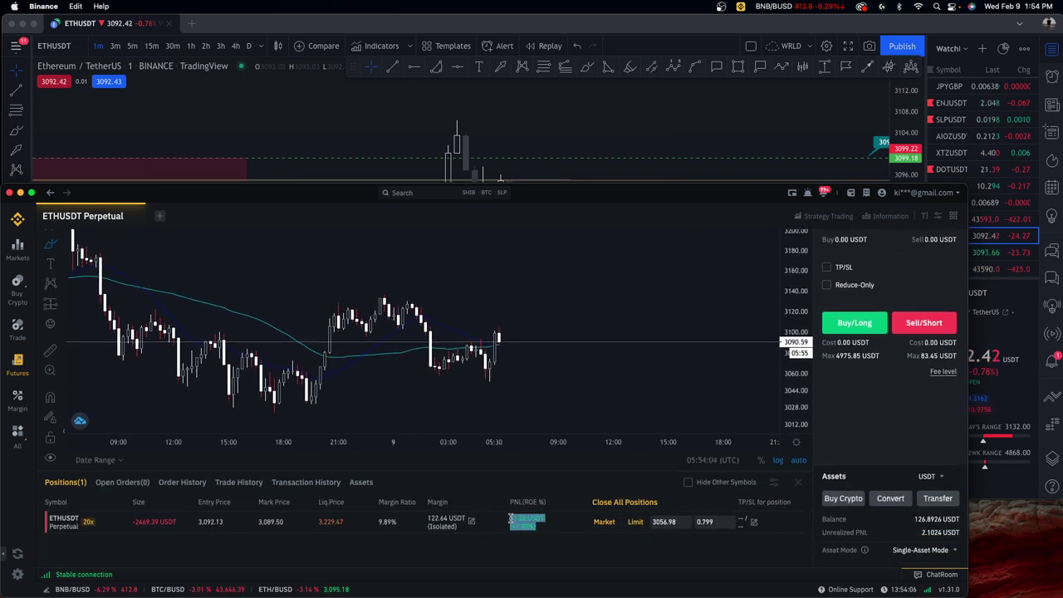
- Alternate between TradingView and Binance to compare the latest 1-minute candle with the open position's PNL
left_click(597, 166)
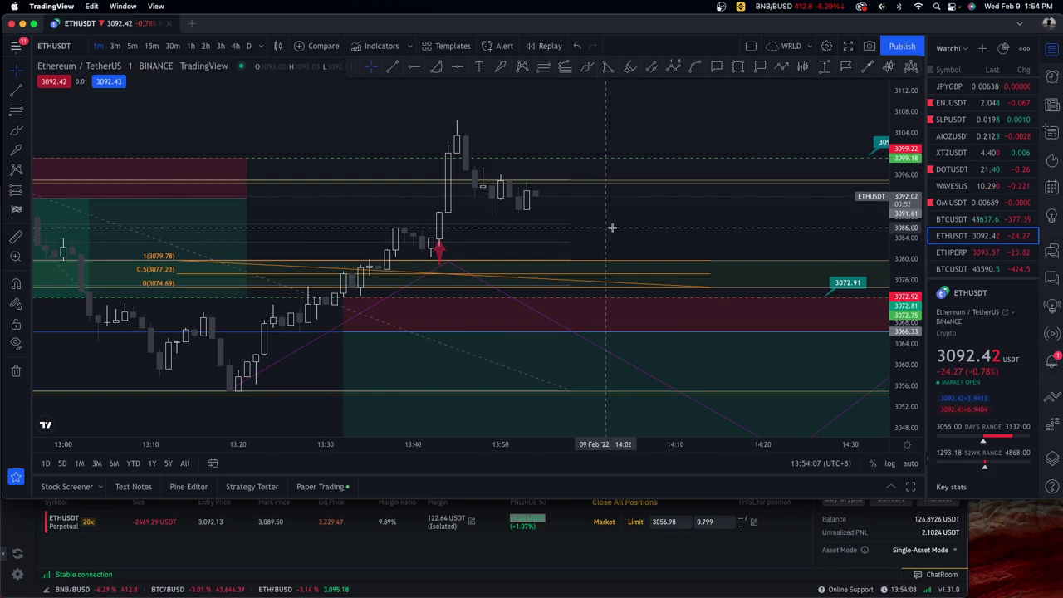
left_click(534, 526)
left_click(578, 157)
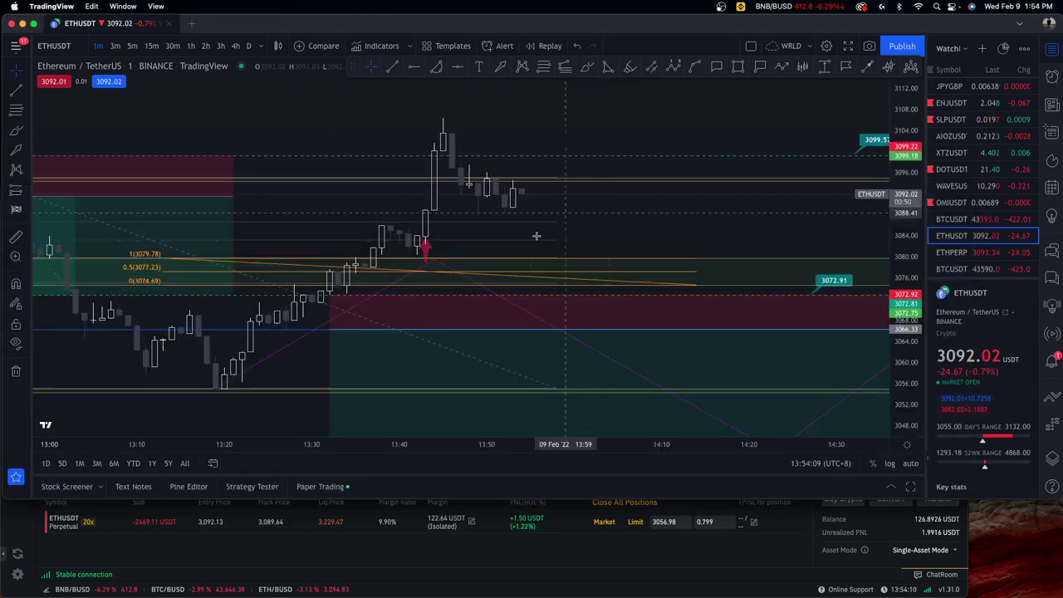
key("super+Tab")
left_click(583, 108)
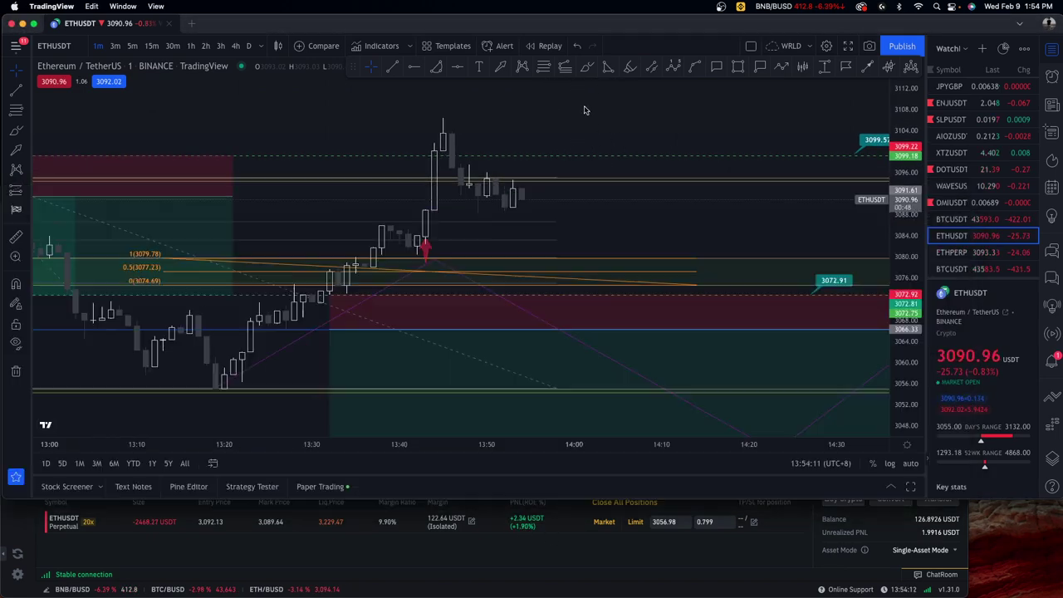
- Try marking the latest 15-minute candle in Binance with a short brush stroke, and return to TradingView
key("super+Tab")
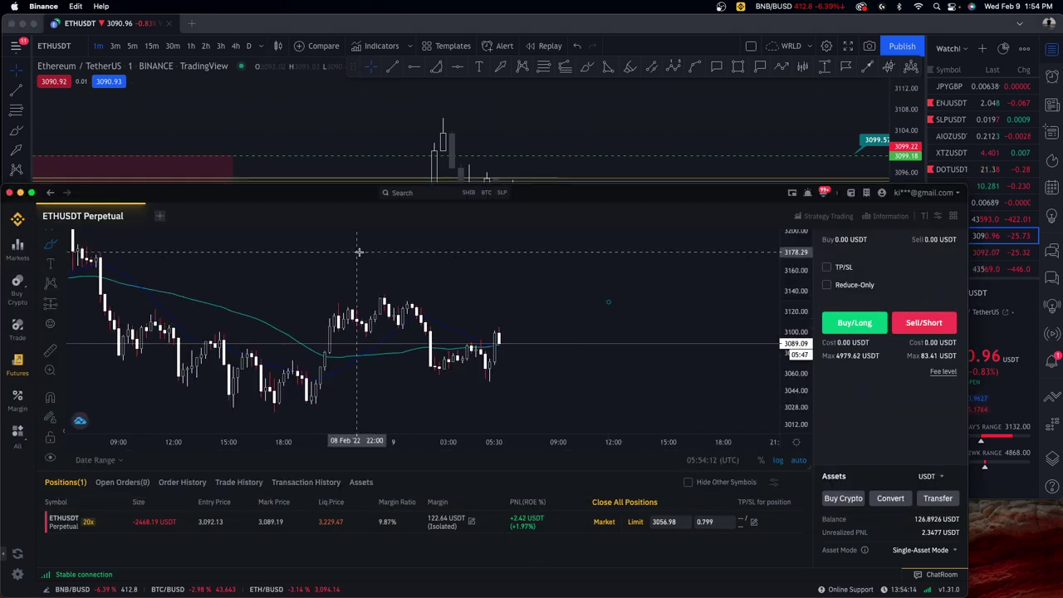
left_click_drag(522, 330, 494, 341)
left_click(505, 91)
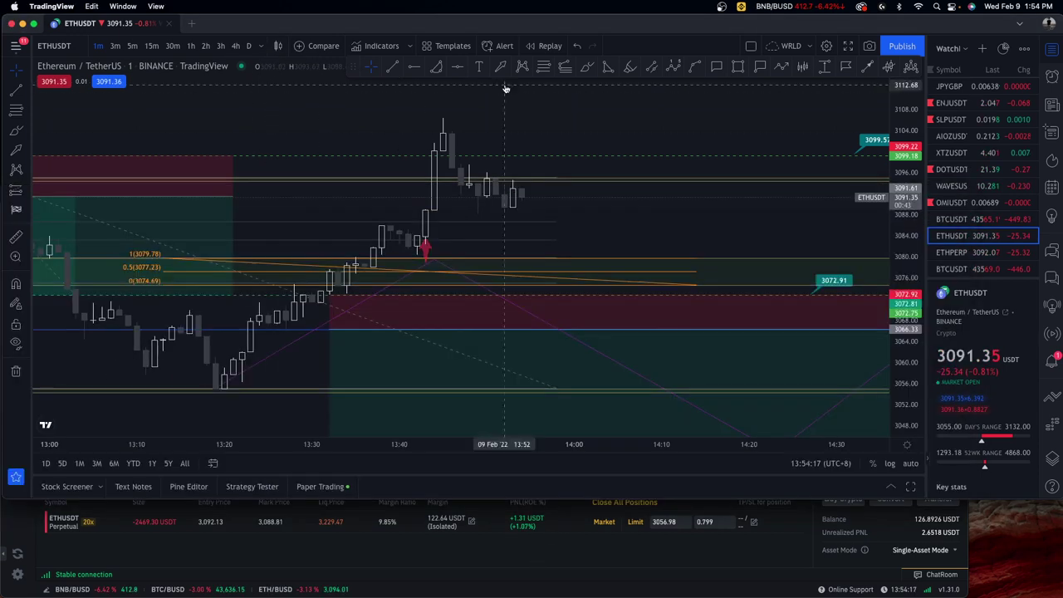
- Set the TradingView chart to the 15-minute timeframe and add the favourite indicator Candlestick Patterns Identified (updated 3/11/15)
left_click(151, 46)
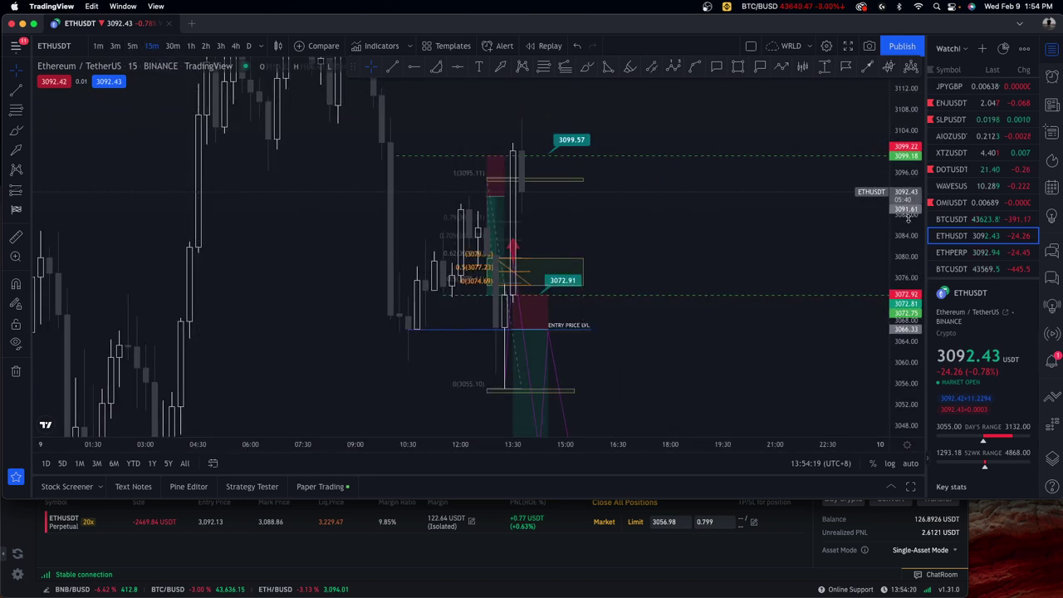
scroll(515, 204, "up", 3)
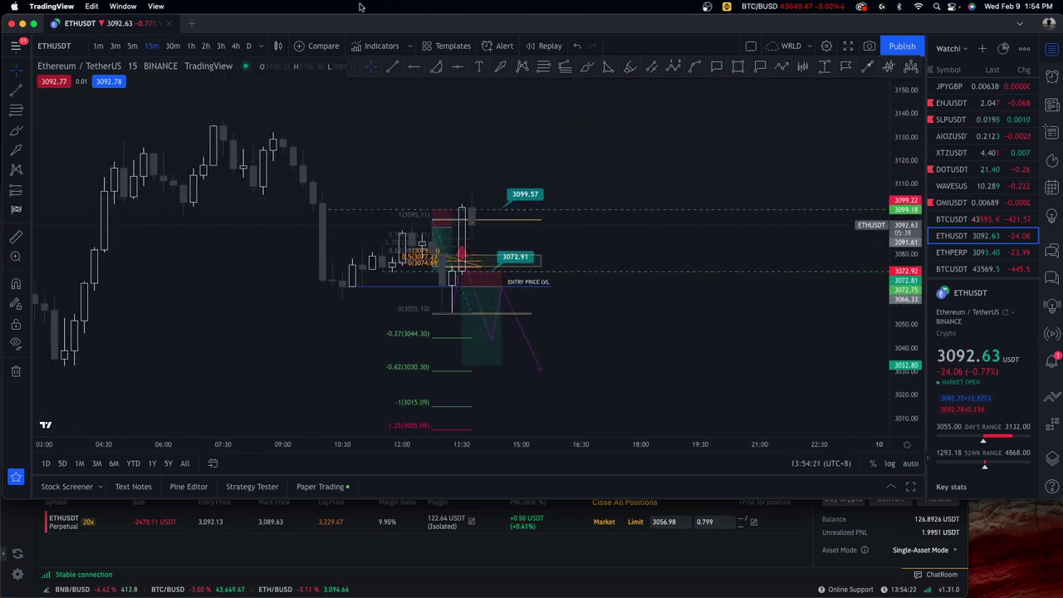
left_click(381, 45)
left_click(628, 297)
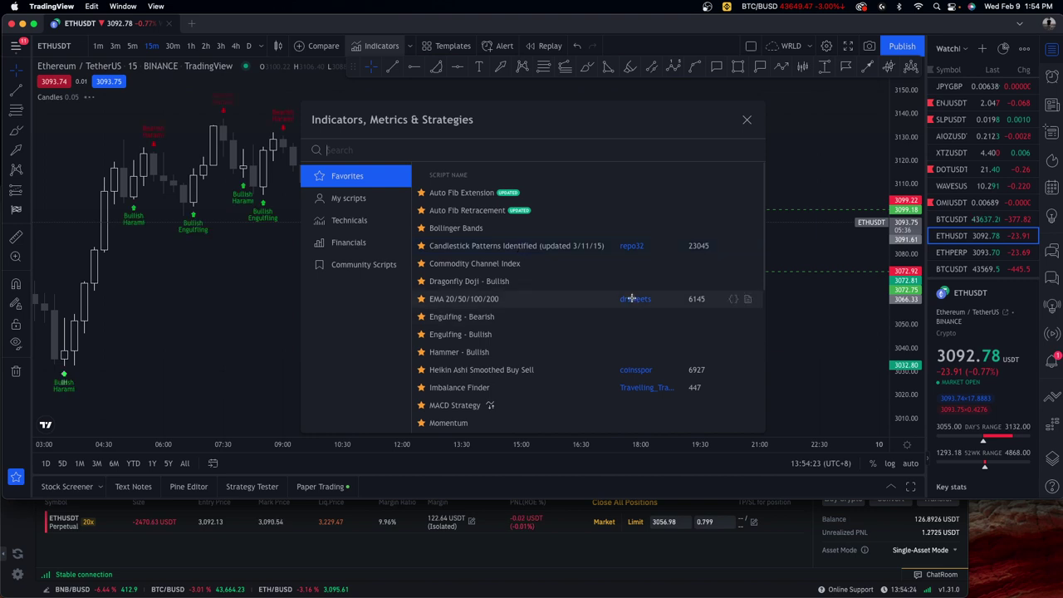
key("Escape")
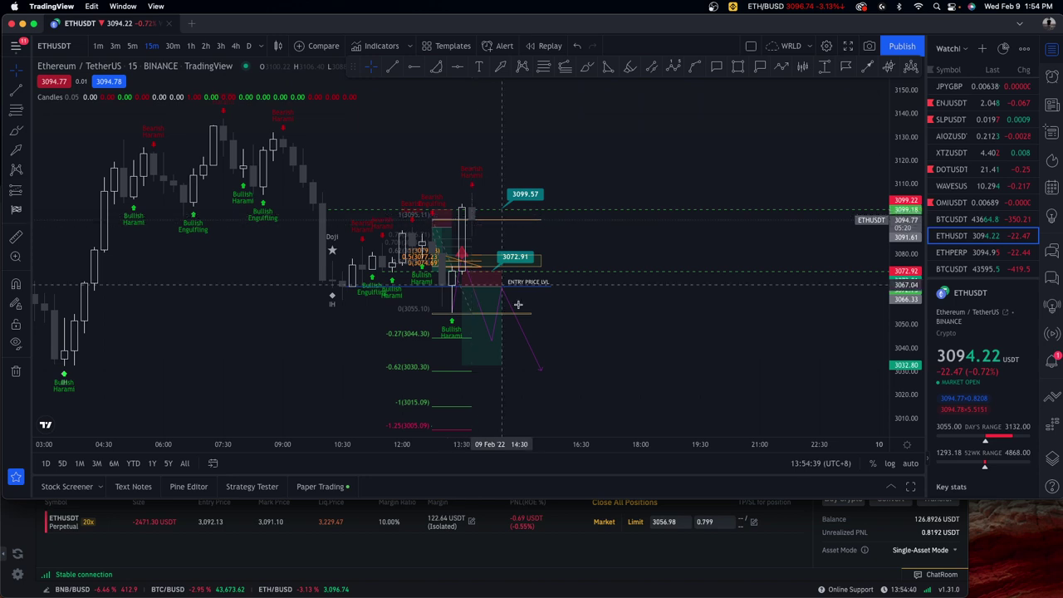
- Check the ETHUSDT position's PNL in Binance, and go back to the 15-minute TradingView chart
left_click(544, 529)
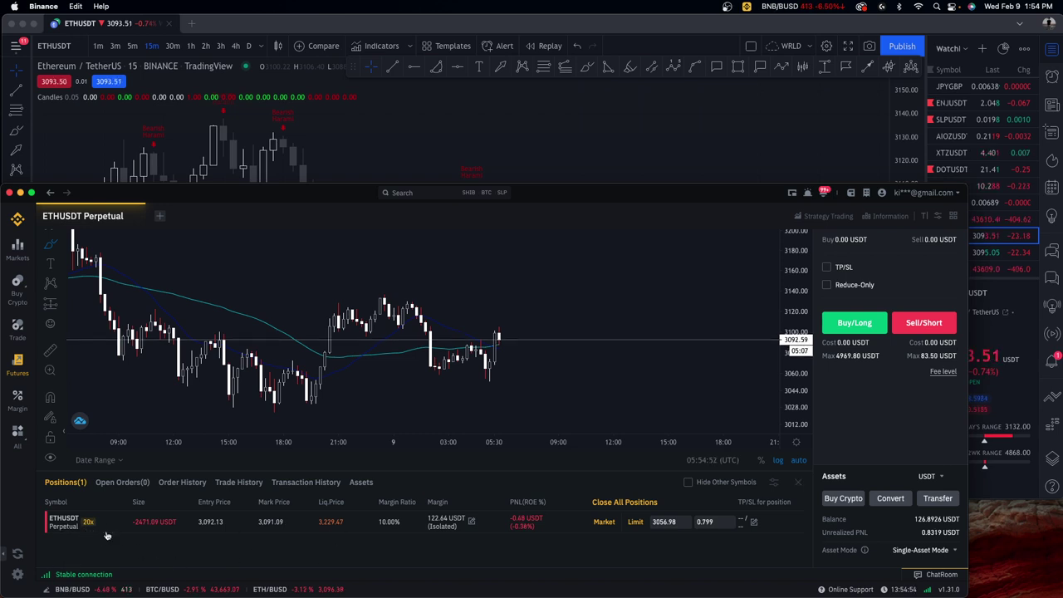
left_click(434, 67)
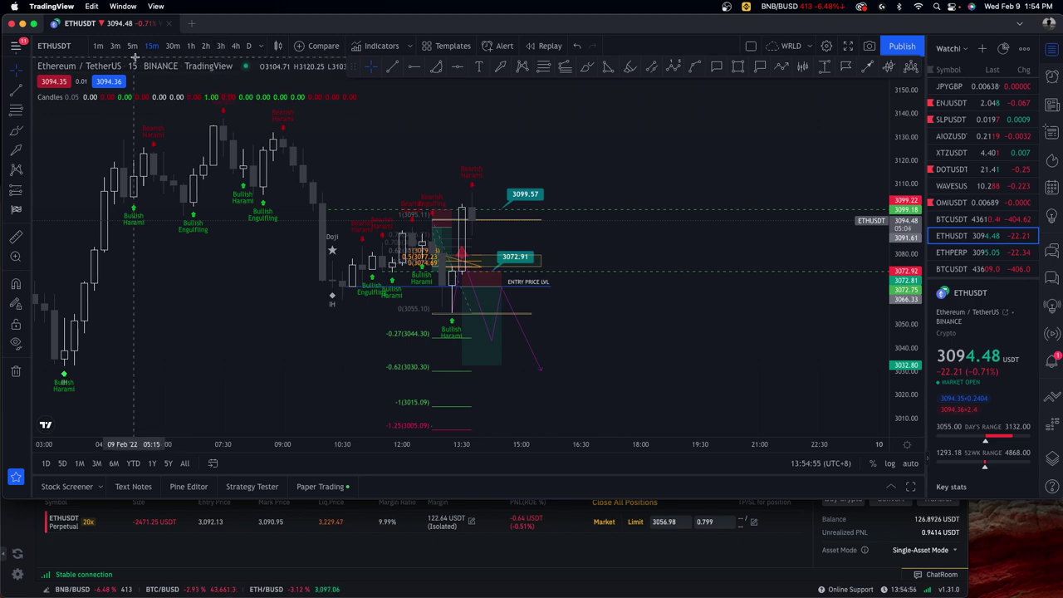
- Set the TradingView ETHUSDT chart back to the 1-minute timeframe
left_click(97, 46)
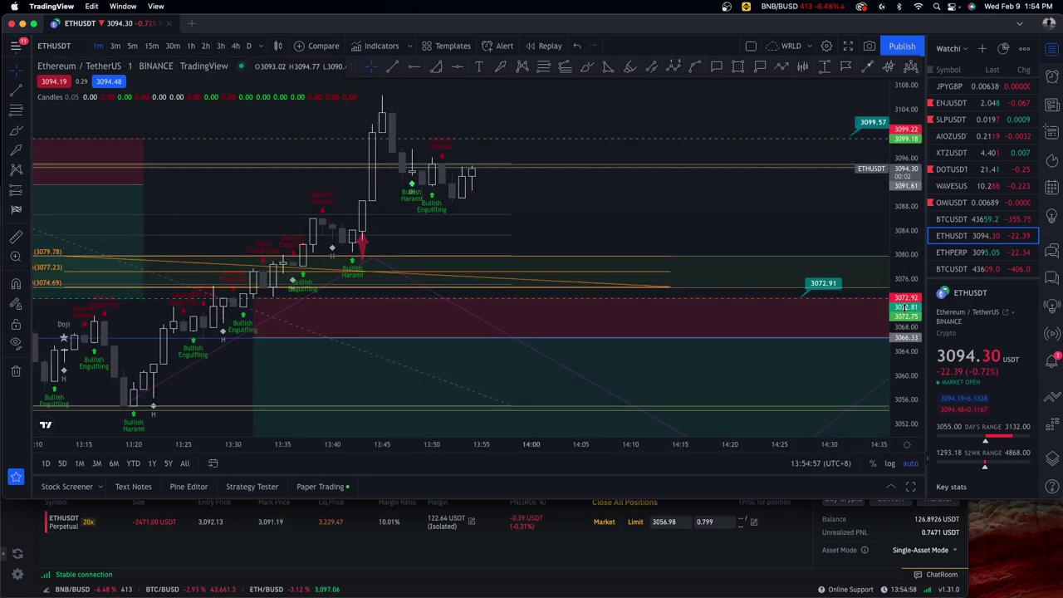
scroll(601, 211, "right", 5)
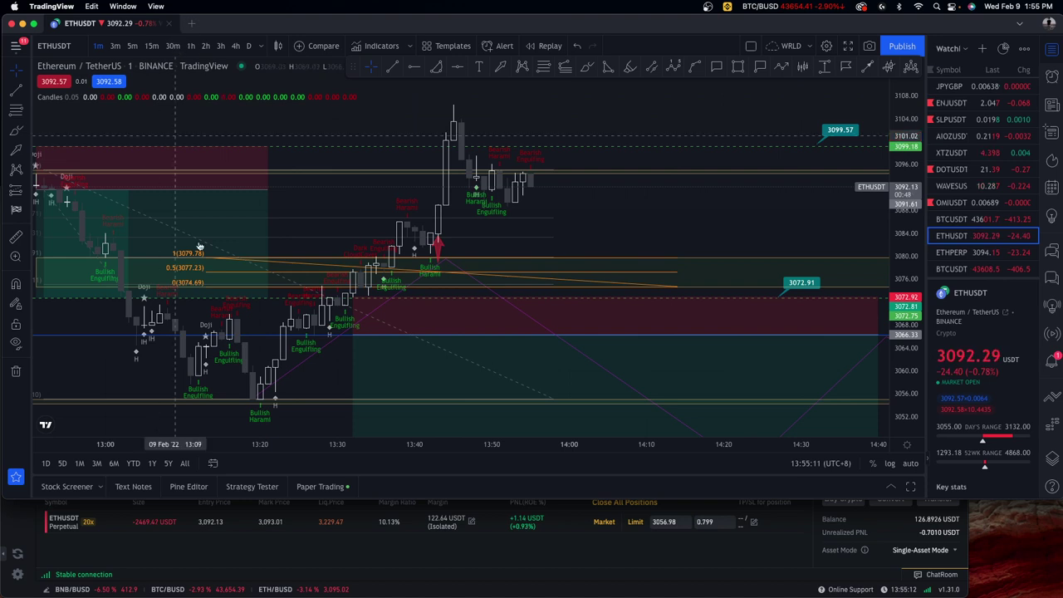
- Switch to Binance and try highlighting the latest 15-minute candle and its countdown with a circle and arrows using the Brush
key("super+Tab")
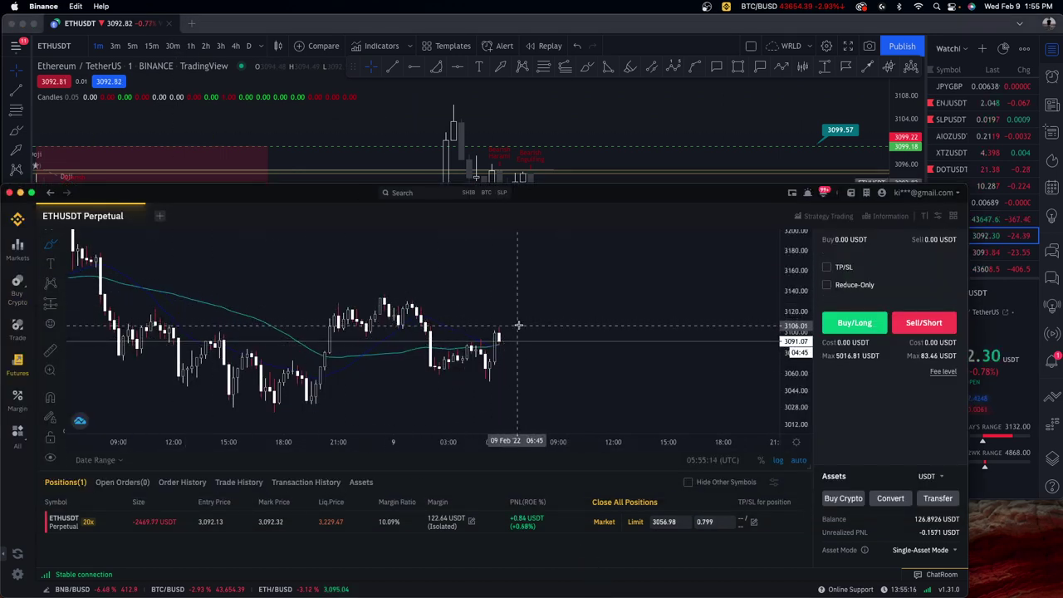
mouse_move(508, 318)
left_mouse_down()
mouse_move(484, 354)
mouse_move(503, 319)
left_mouse_up()
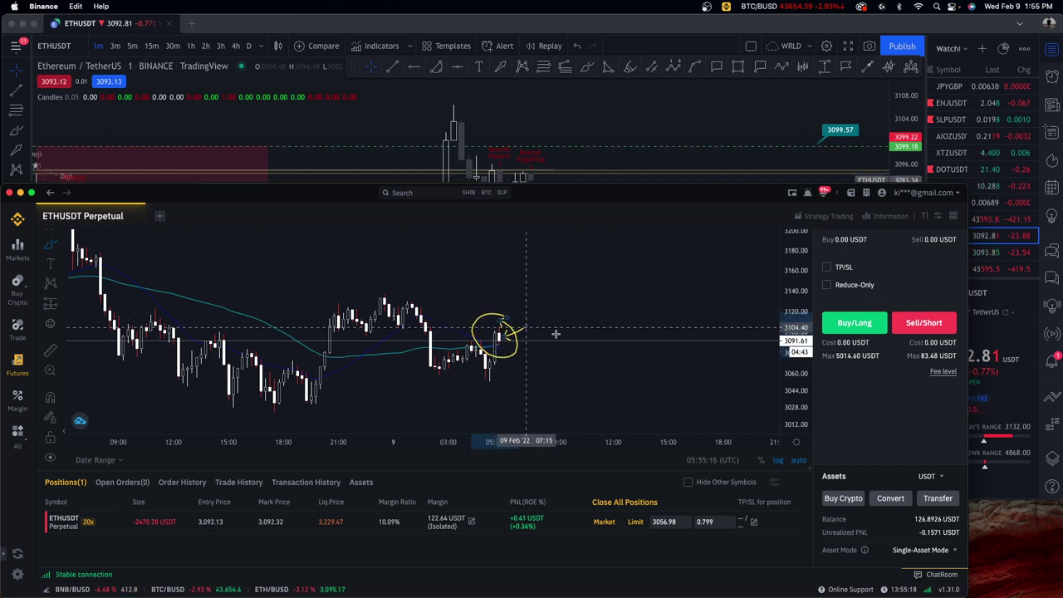
key("super+z")
key("super+z")
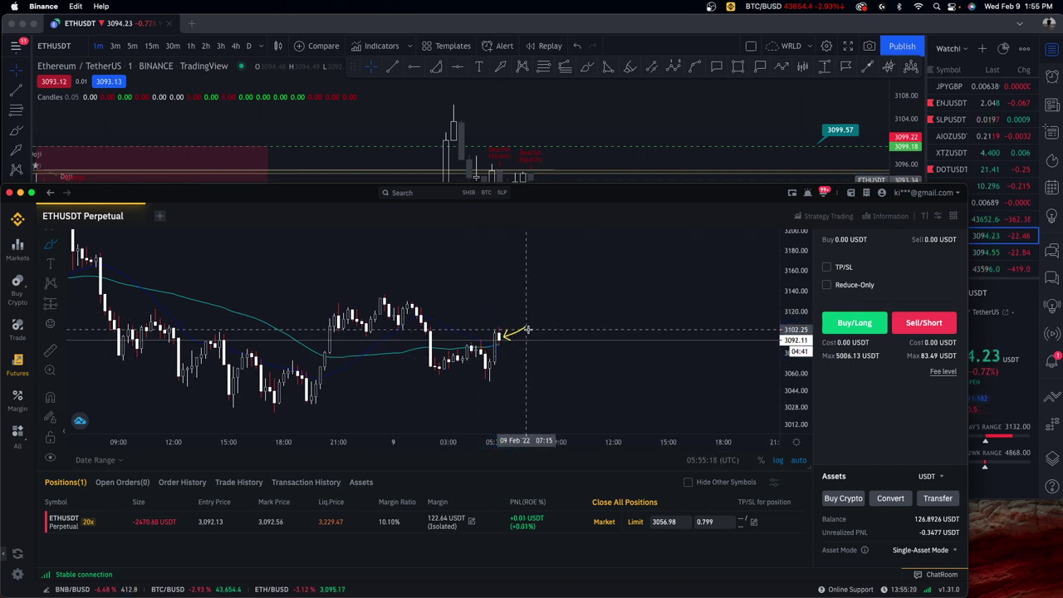
mouse_move(512, 331)
left_mouse_down()
mouse_move(489, 349)
mouse_move(508, 327)
left_mouse_up()
key("super+z")
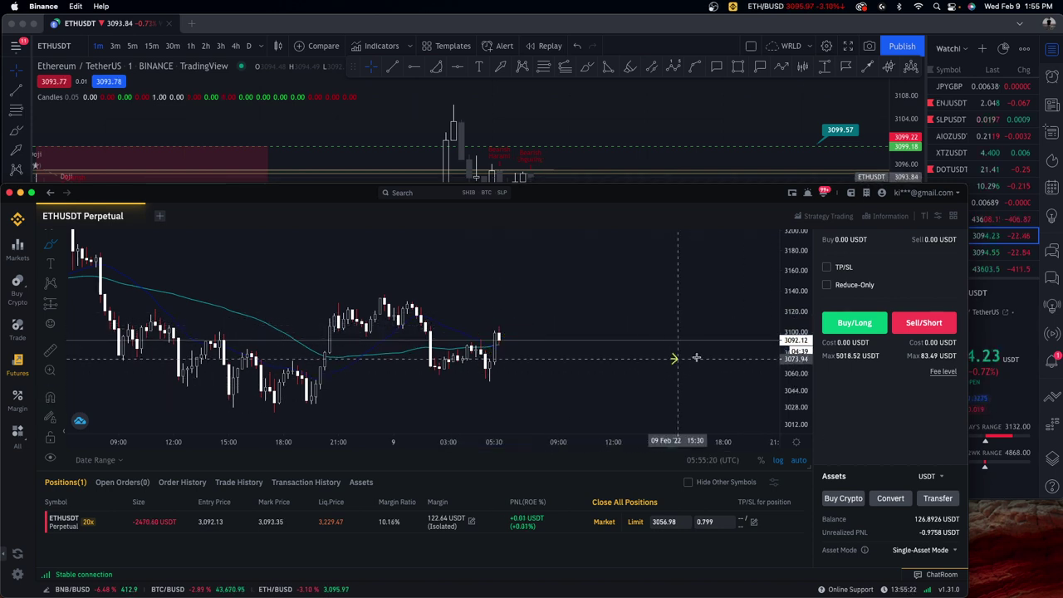
left_click_drag(671, 357, 780, 353)
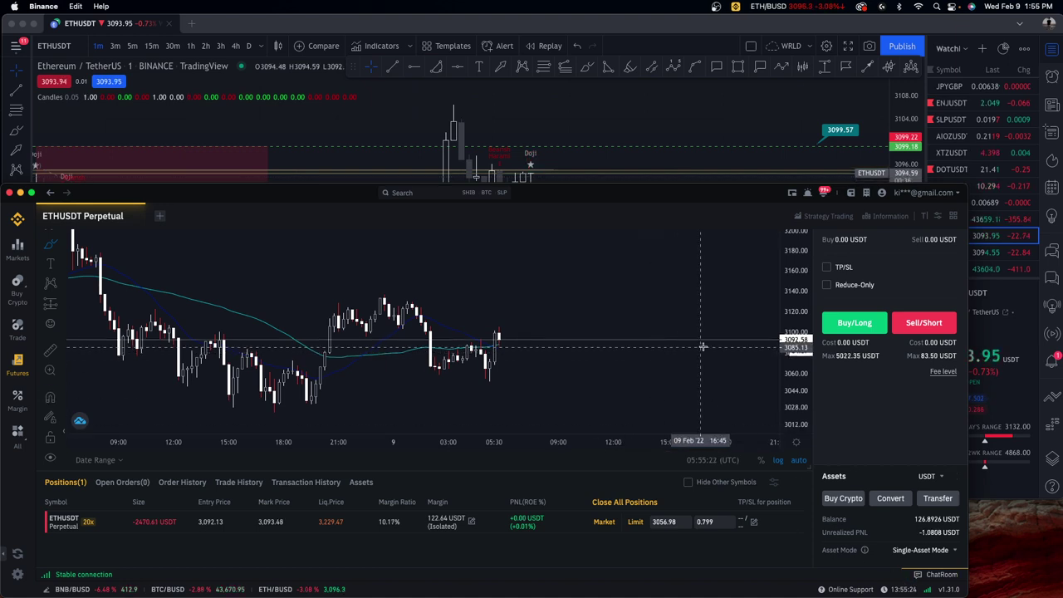
left_click_drag(670, 370, 762, 363)
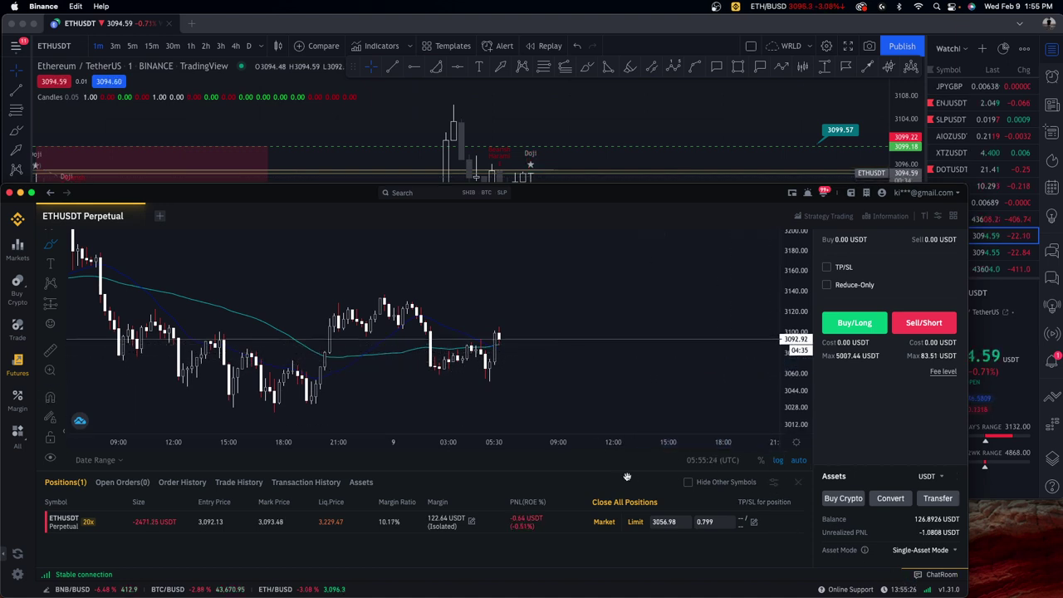
- Return to TradingView and examine the latest 1-minute candles and their pattern labels
left_click(574, 133)
scroll(577, 225, "up", 2)
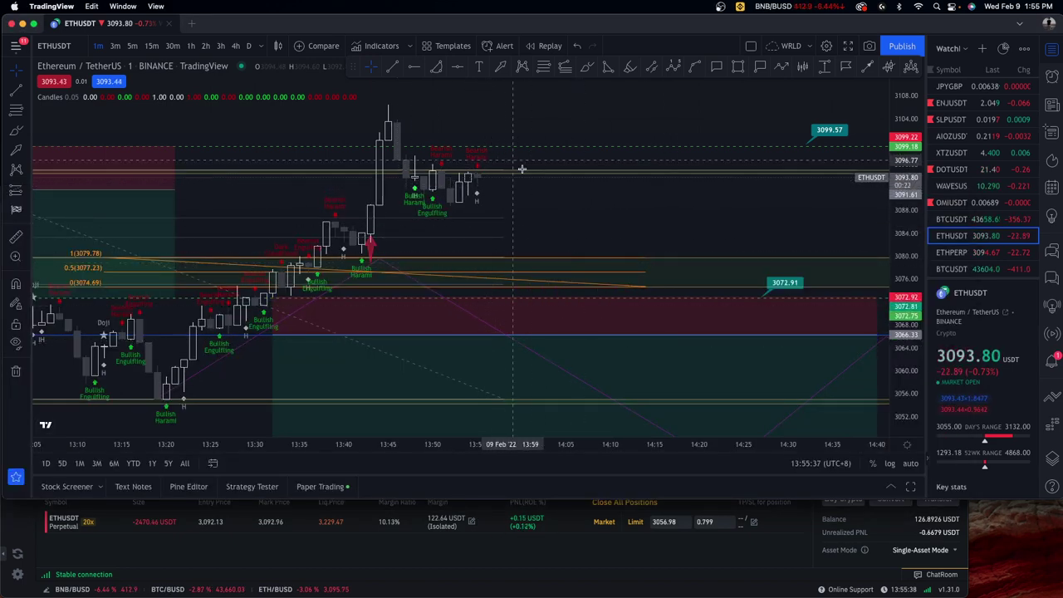
left_click_drag(541, 214, 562, 274)
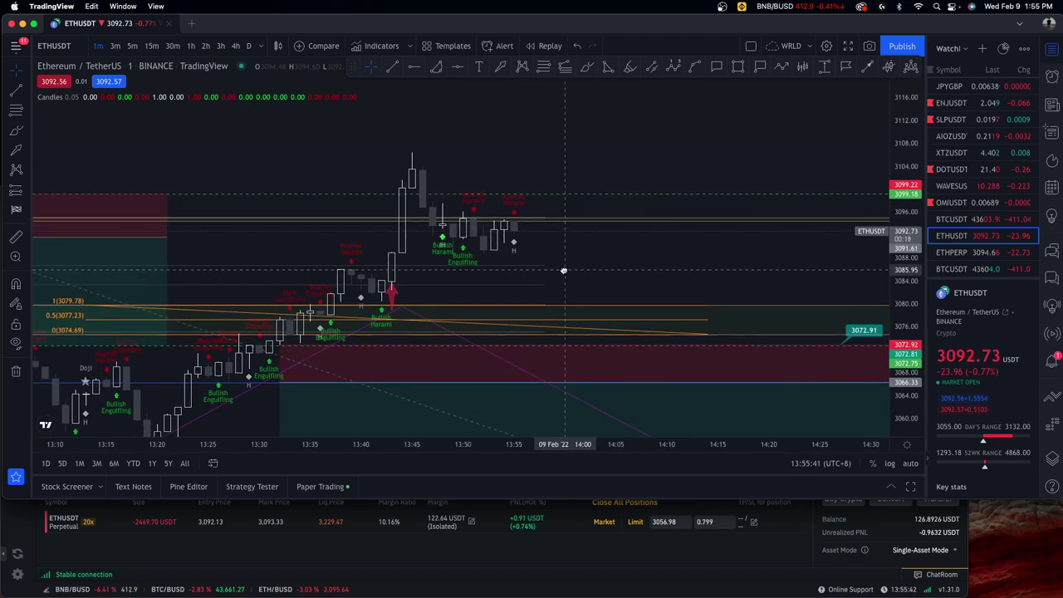
left_click_drag(625, 256, 603, 269)
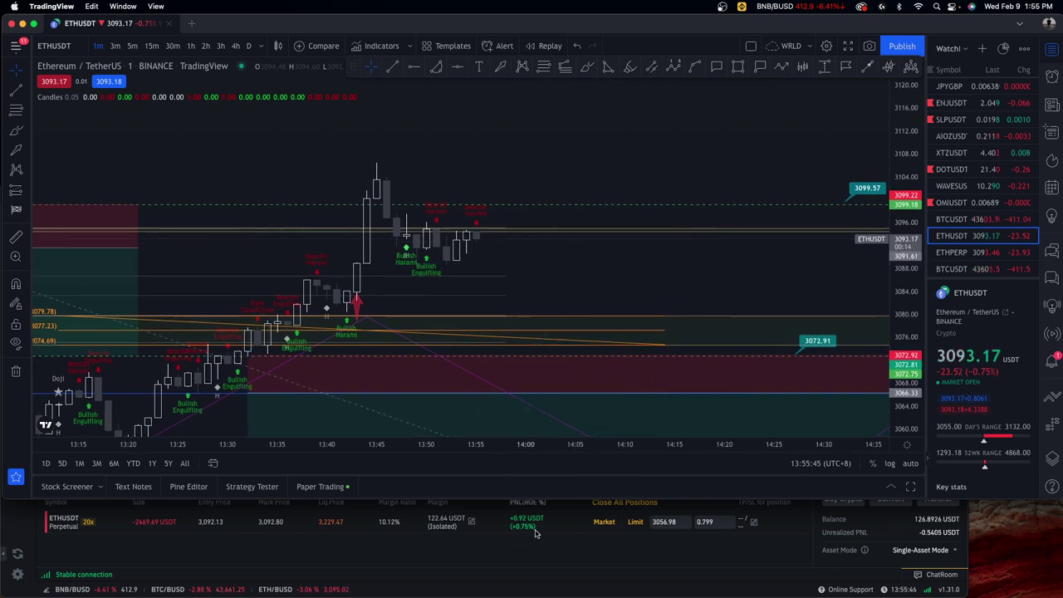
- Move the Binance window slightly lower so the position's headings and row stay in view beneath TradingView, and return to the 1-minute chart
left_click(537, 534)
left_click_drag(567, 193, 560, 226)
left_click(547, 167)
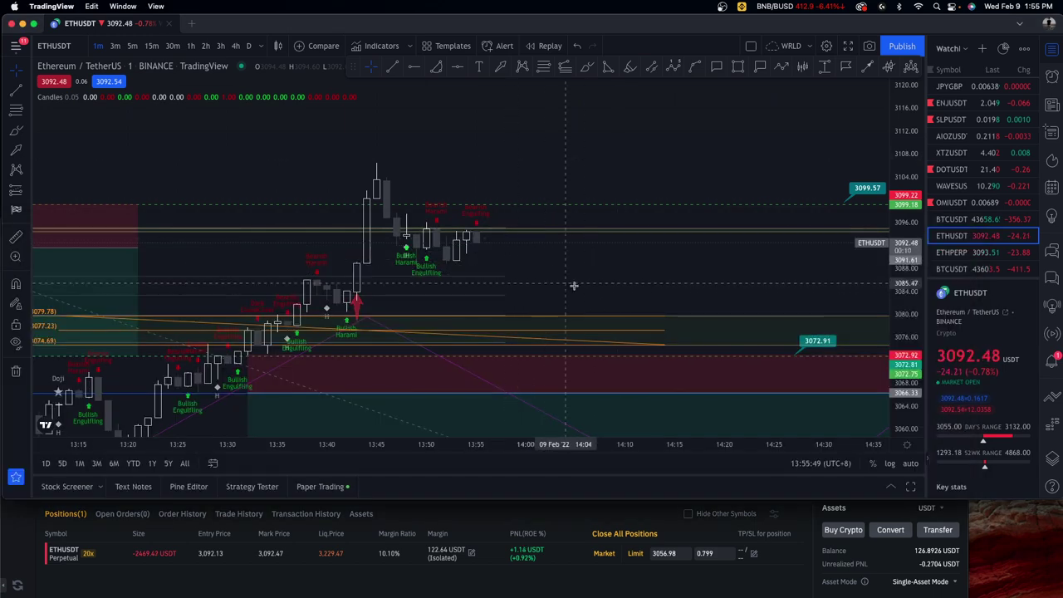
left_click_drag(670, 245, 635, 243)
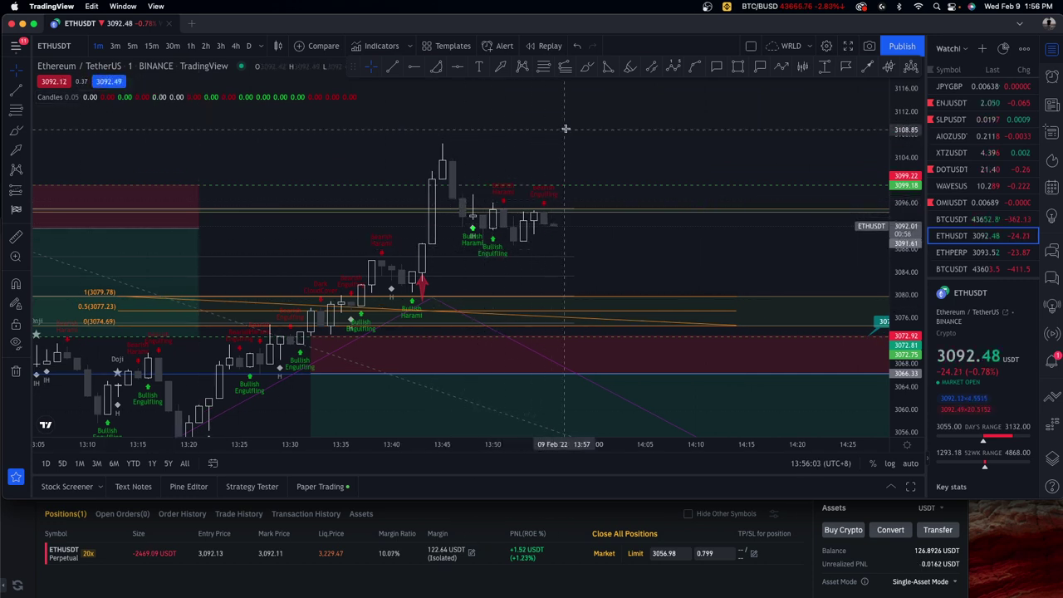
- Try marking the newest 1-minute candle in TradingView with a brush stroke, and check the position's PNL in Binance
mouse_move(561, 208)
left_mouse_down()
mouse_move(540, 196)
mouse_move(573, 221)
mouse_move(554, 194)
mouse_move(522, 179)
mouse_move(562, 218)
mouse_move(564, 201)
left_mouse_up()
key("super+z")
key("super+z")
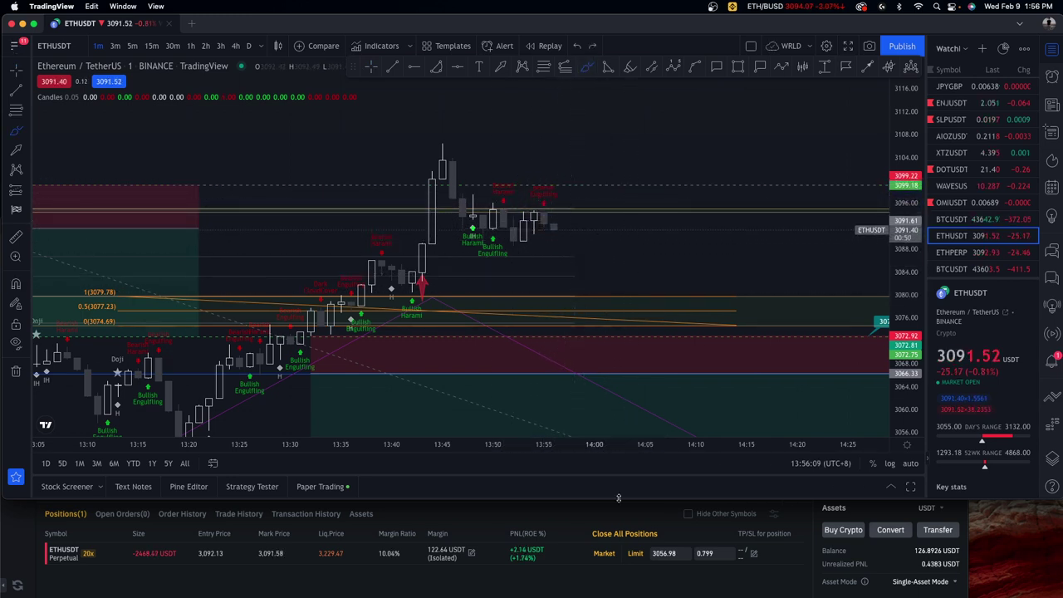
left_click(516, 554)
key("super+Tab")
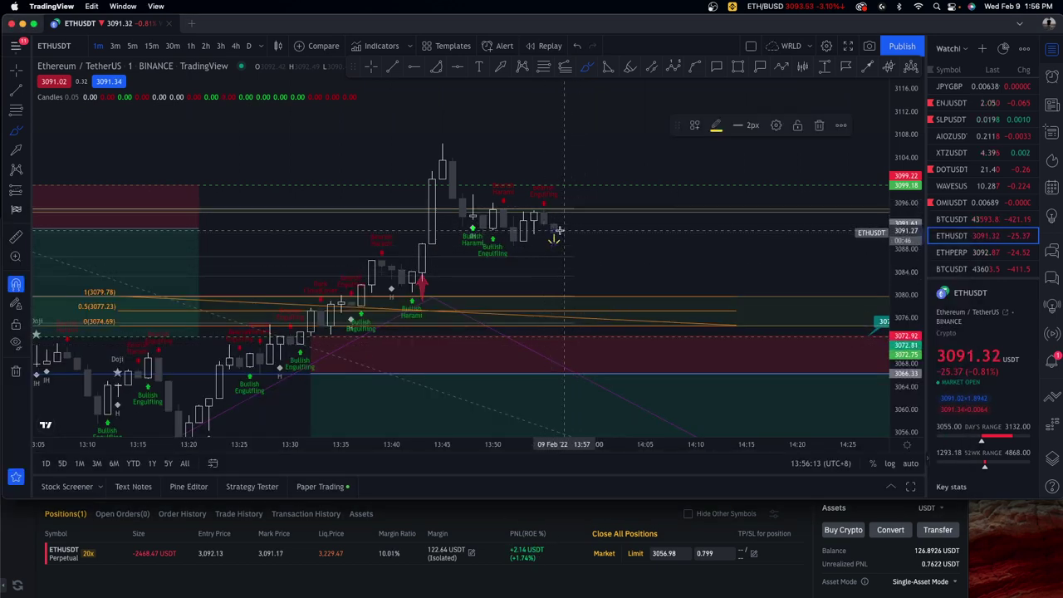
- Try marking the 1-minute candles just before the newest one with brush strokes, undoing each mark
left_click_drag(517, 242, 537, 210)
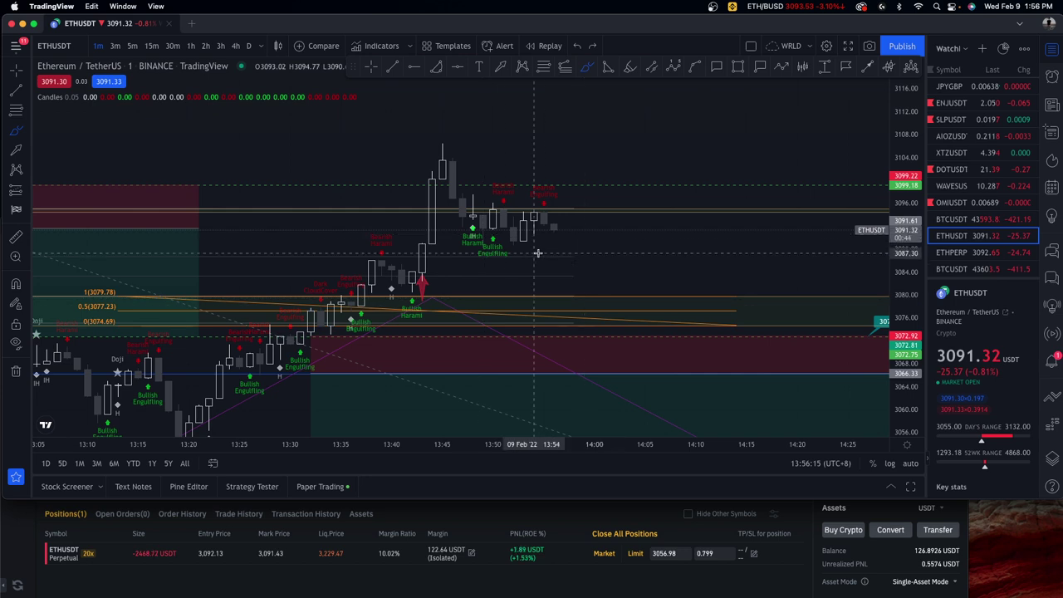
mouse_move(504, 246)
left_mouse_down()
mouse_move(540, 216)
mouse_move(537, 205)
left_mouse_up()
key("super+z")
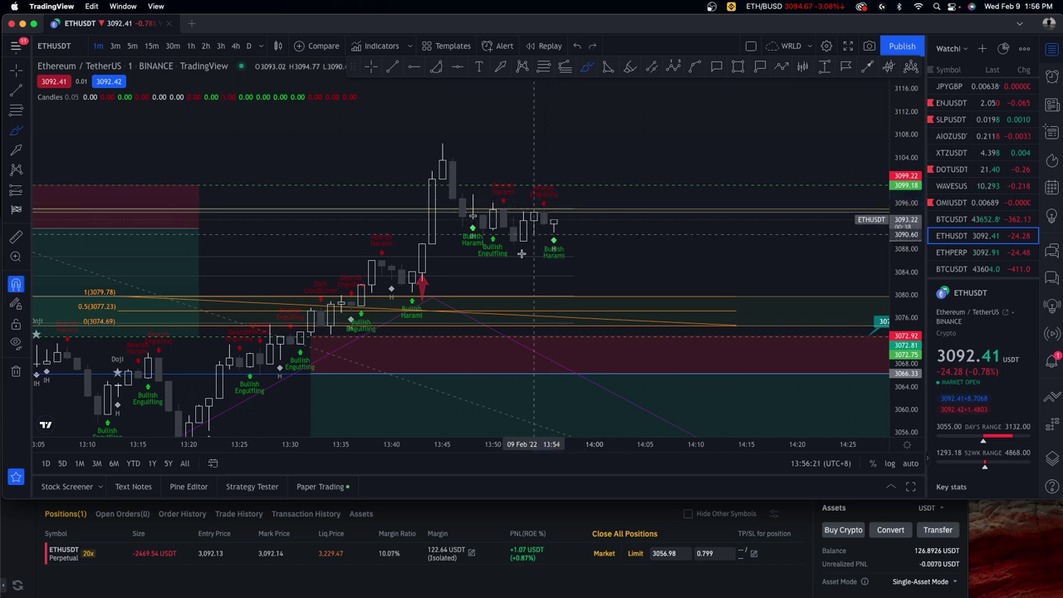
left_click_drag(512, 243, 530, 219)
key("super+z")
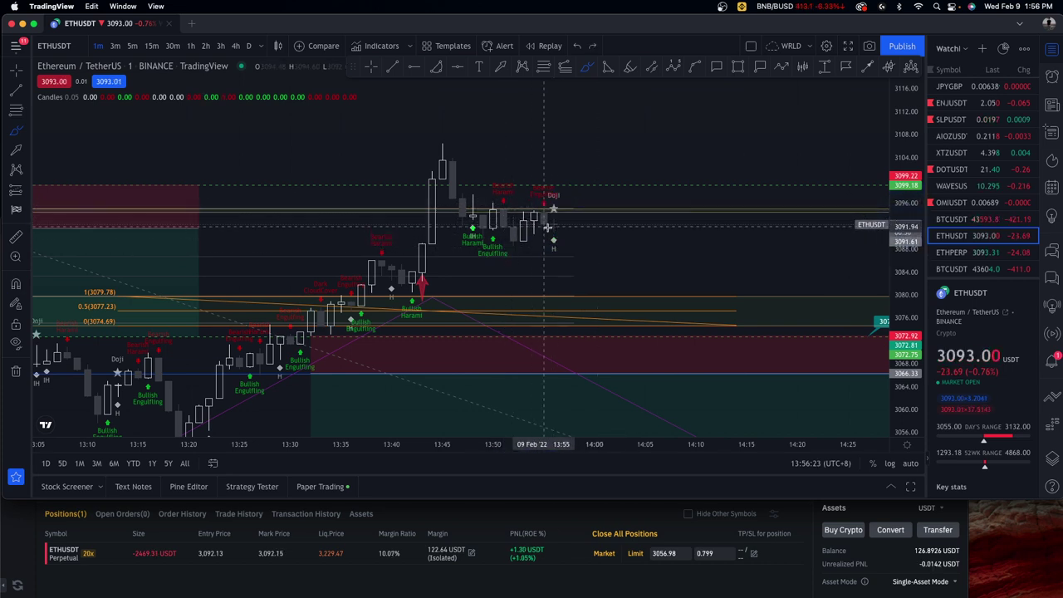
key("super+z")
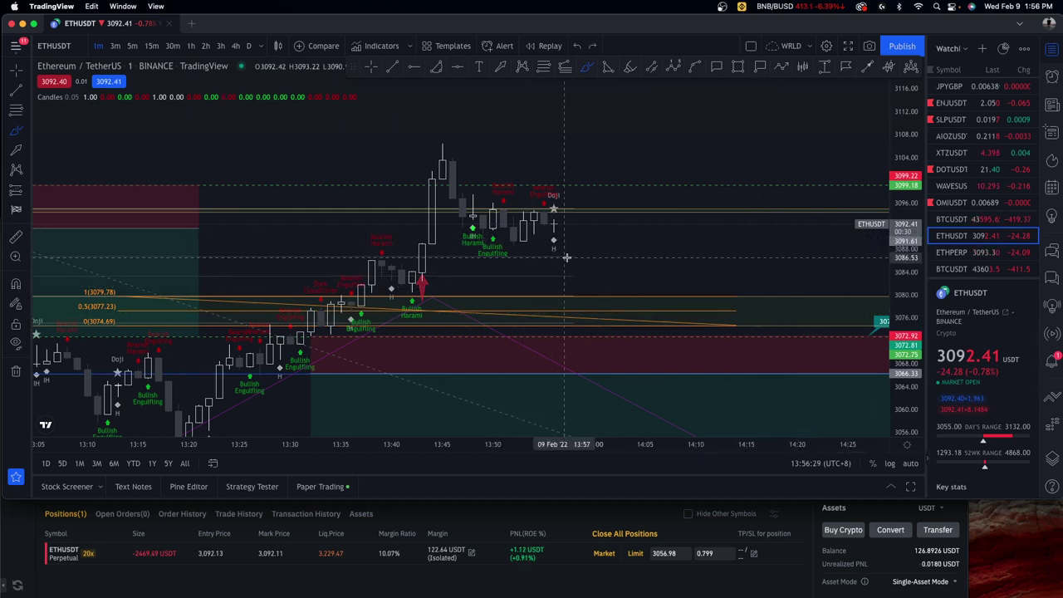
- Switch to Binance, try brush marks on the early decline, the latest 15-minute candle and its countdown, and return to TradingView
left_click(487, 542)
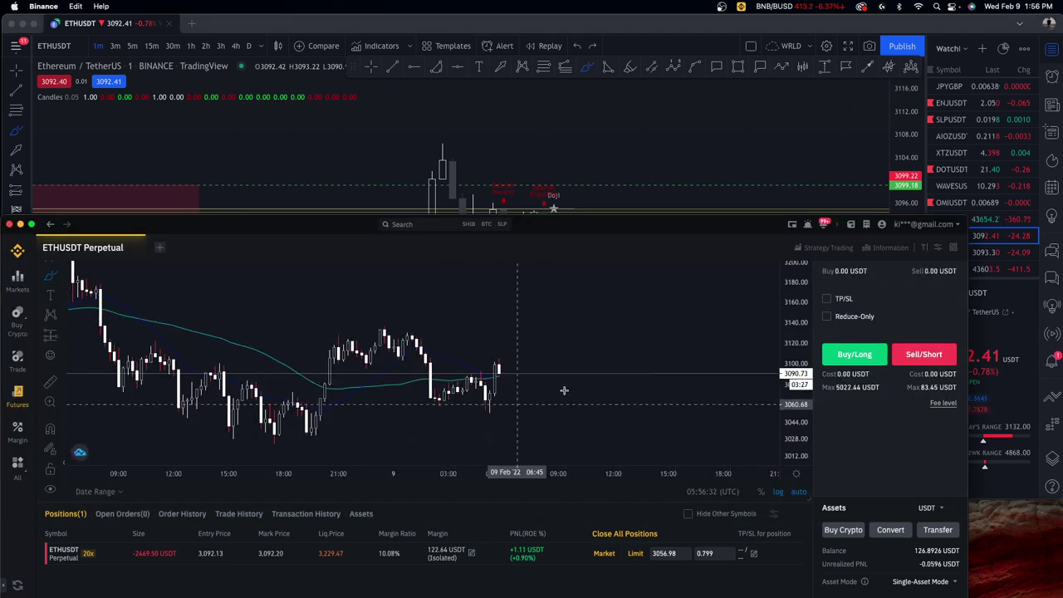
left_click_drag(230, 287, 93, 266)
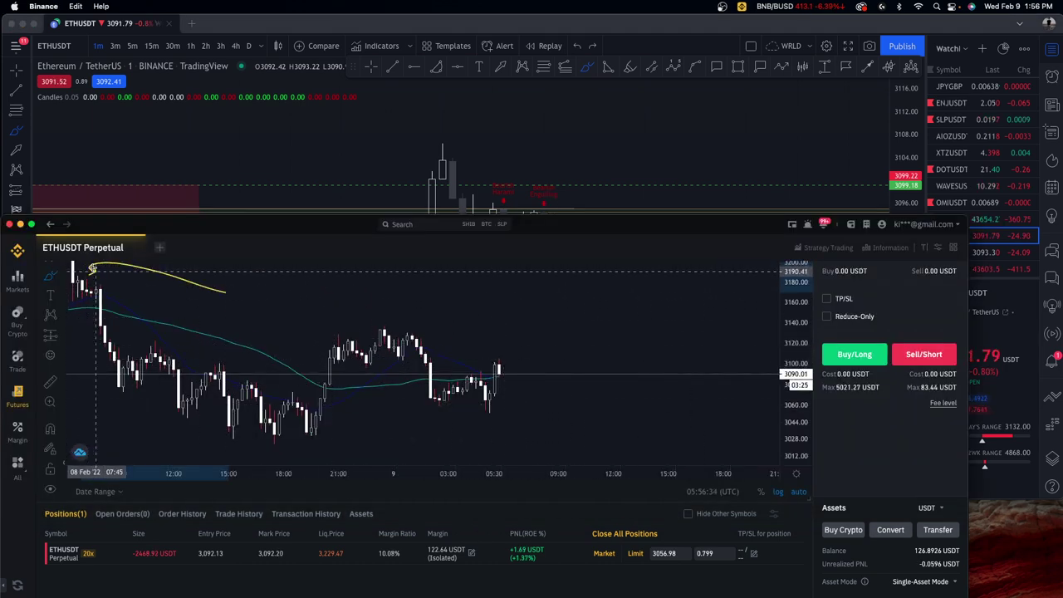
mouse_move(503, 360)
left_mouse_down()
mouse_move(483, 378)
mouse_move(503, 359)
left_mouse_up()
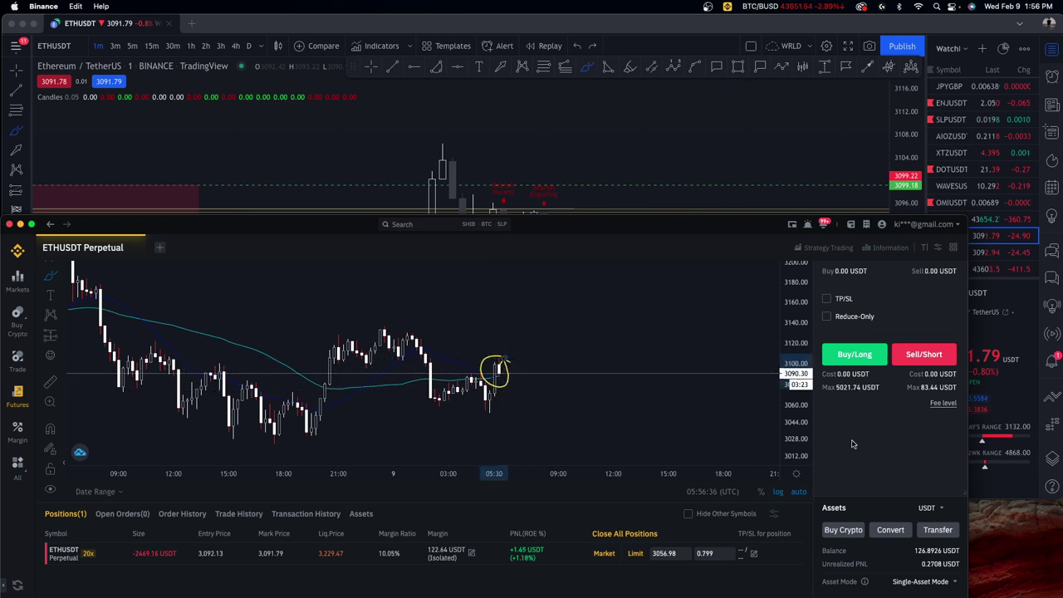
left_click_drag(685, 382, 750, 371)
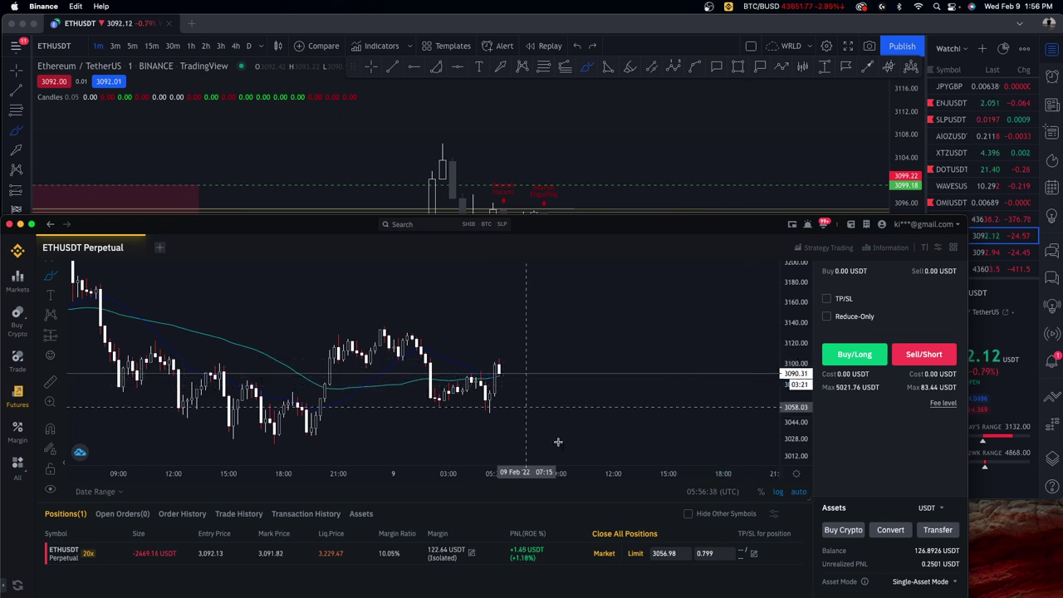
left_click_drag(520, 364, 508, 370)
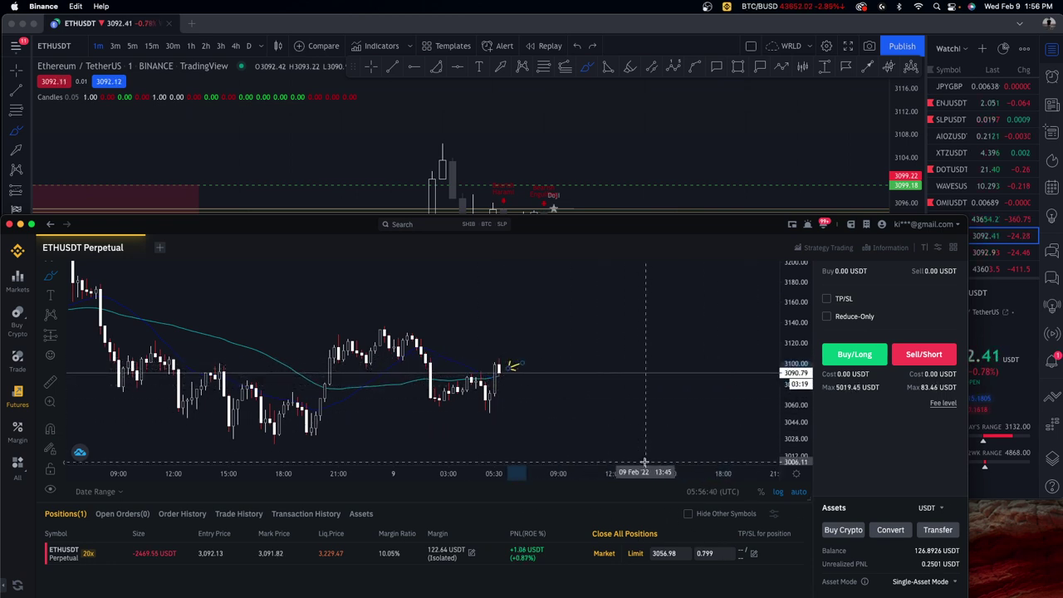
key("super+Tab")
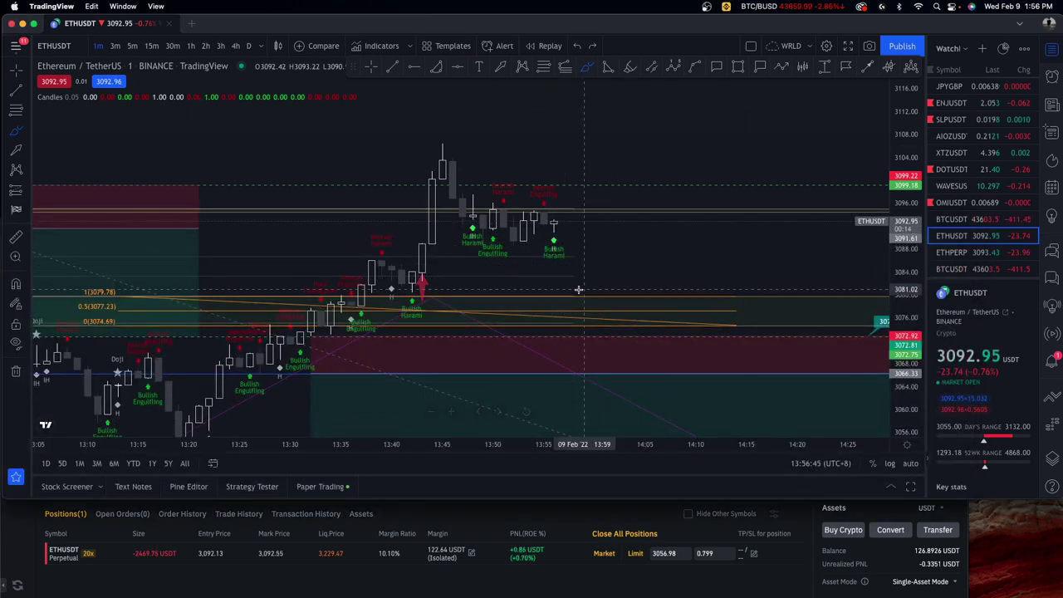
- Try brush marks above the most recent 1-minute candles in TradingView, and remove them
mouse_move(548, 211)
left_mouse_down()
mouse_move(562, 213)
mouse_move(517, 206)
left_mouse_up()
key("super+z")
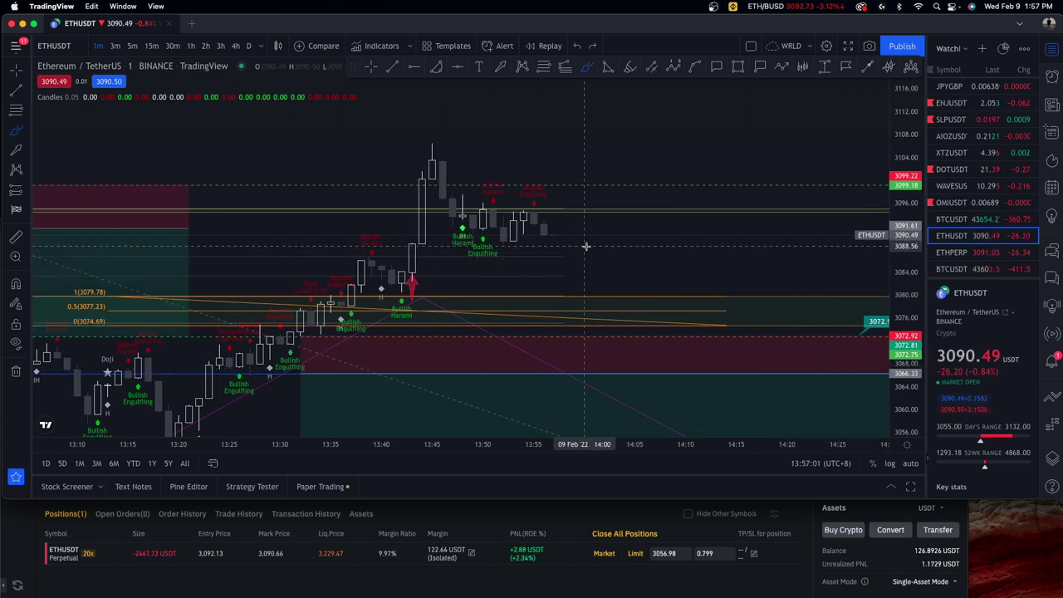
mouse_move(559, 190)
left_mouse_down()
mouse_move(531, 208)
mouse_move(514, 181)
mouse_move(509, 204)
mouse_move(524, 217)
mouse_move(549, 191)
mouse_move(540, 180)
left_mouse_up()
key("BackSpace")
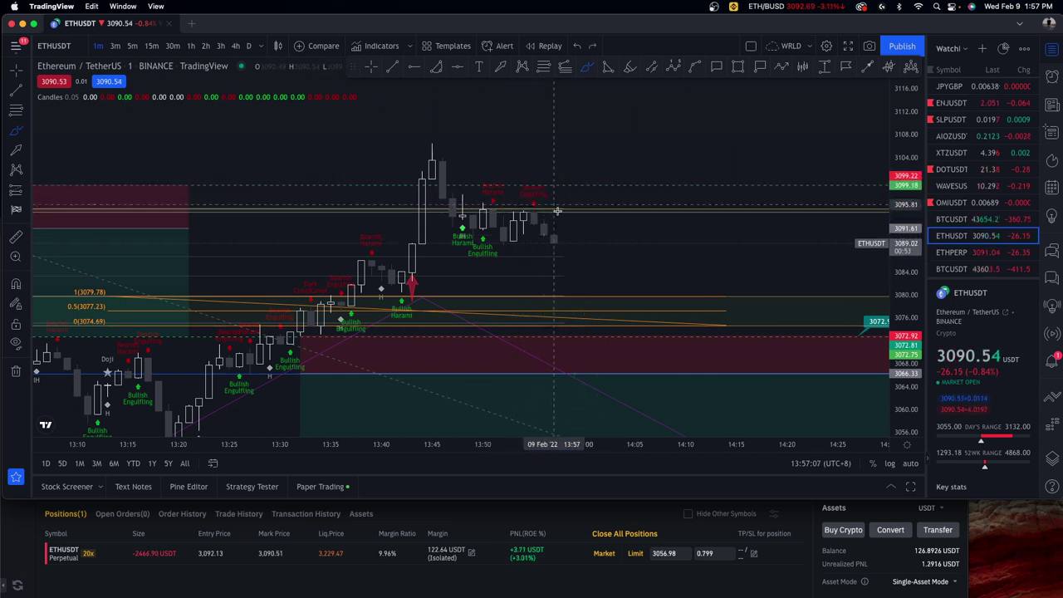
- Check the ETHUSDT position's PNL in Binance, and try a brush mark beside the newest 1-minute candle in TradingView
left_click(534, 558)
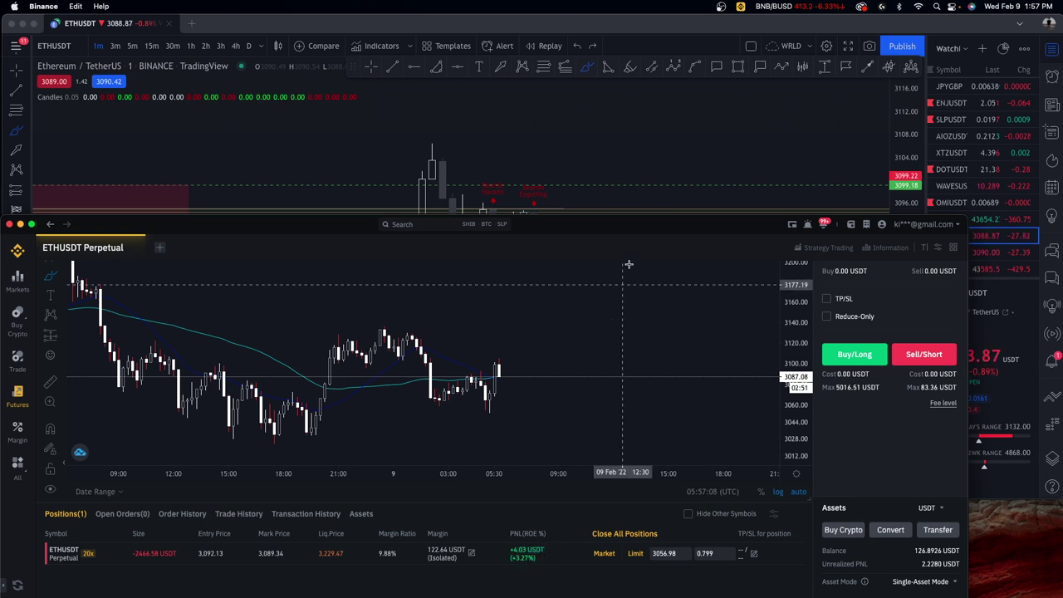
left_click(589, 190)
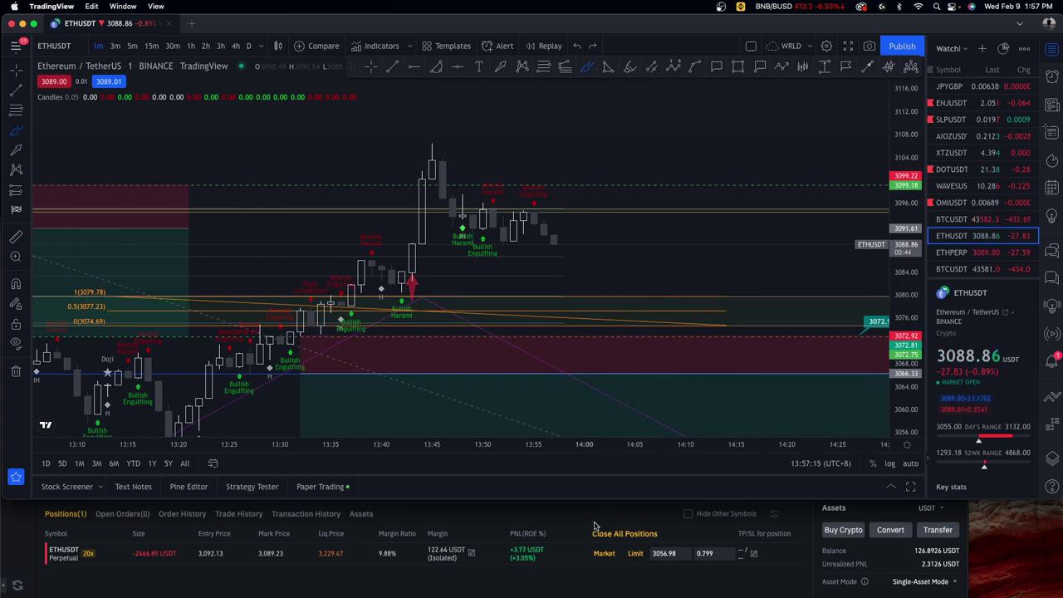
mouse_move(573, 257)
left_mouse_down()
mouse_move(563, 247)
mouse_move(561, 266)
mouse_move(581, 254)
mouse_move(573, 251)
left_mouse_up()
key("super+z")
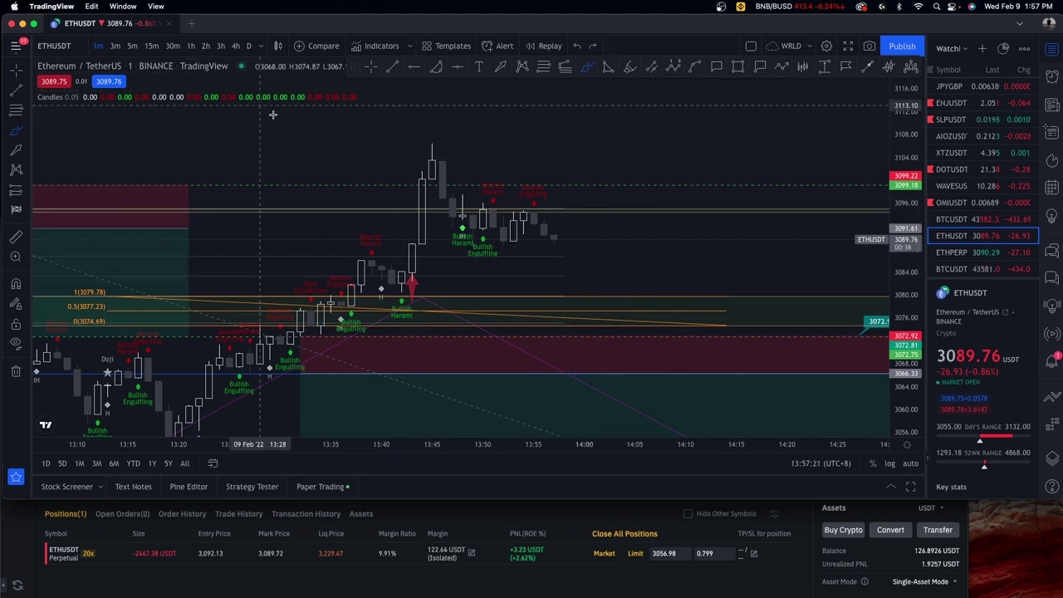
- Try pointing to the 15-minute candle countdown in Binance with a brush stroke, and return to TradingView
key("super+Tab")
left_click_drag(708, 394, 770, 388)
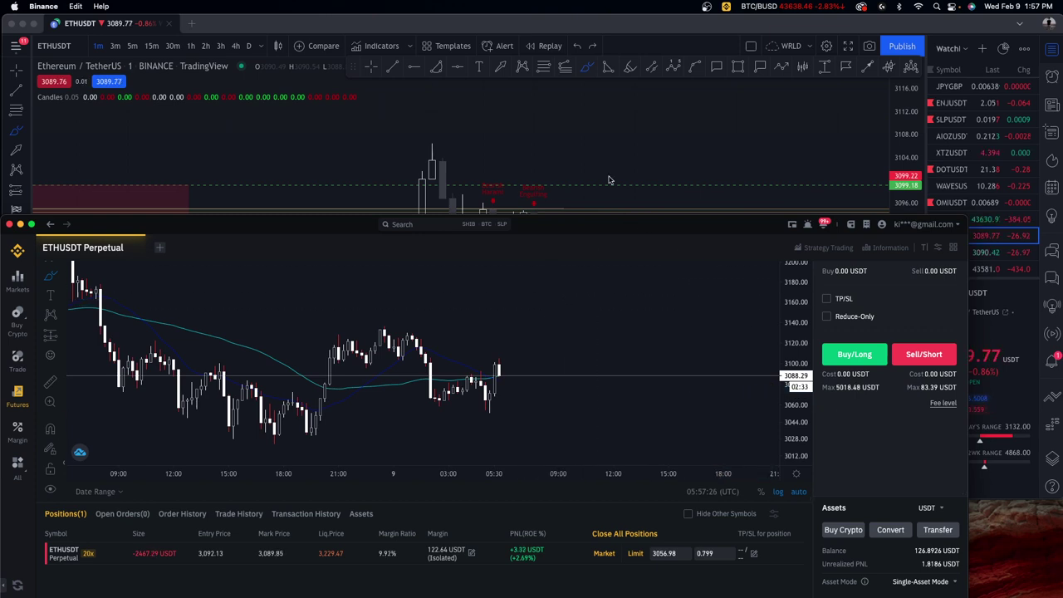
left_click(579, 185)
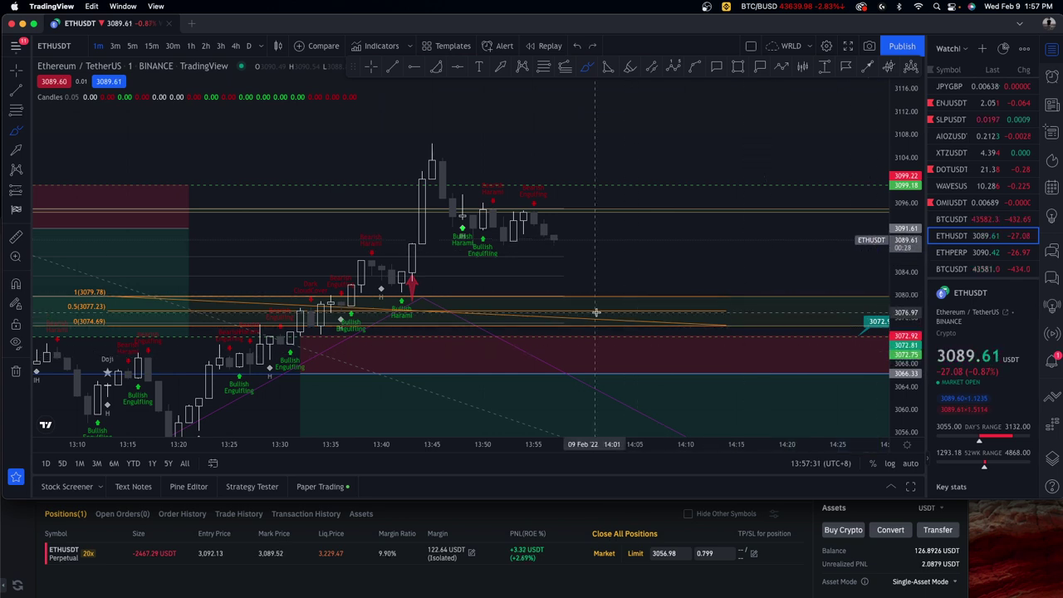
- Hide the Candles pattern indicator on the 1-minute chart
scroll(683, 257, "down", 3)
scroll(683, 256, "up", 4)
scroll(546, 274, "up", 2)
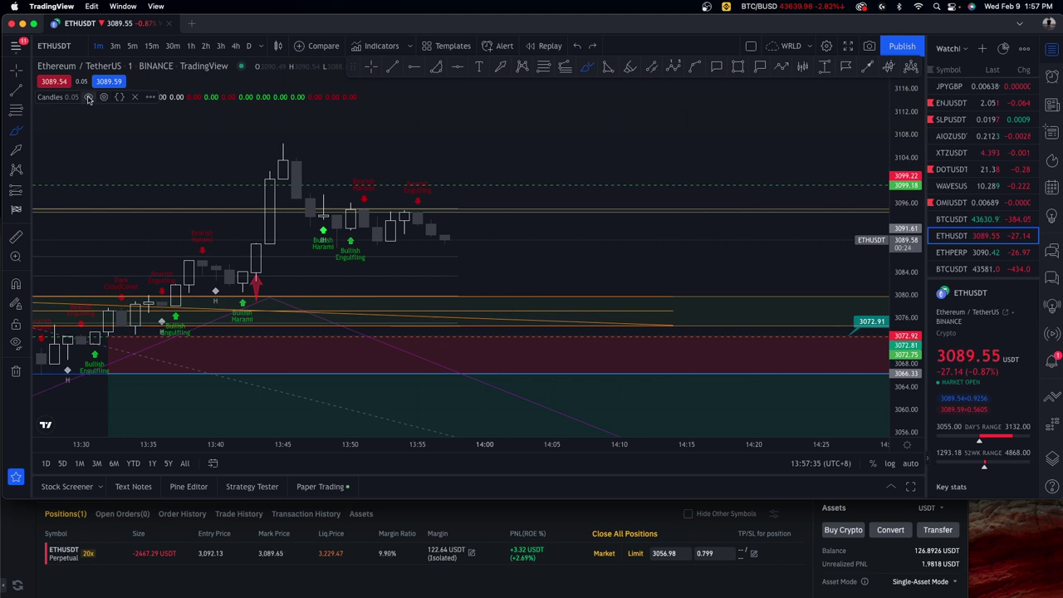
left_click(88, 97)
- Try a brush stroke at the newest unlabelled candle, leave the Brush tool, and examine the recent 1-minute price action
left_click_drag(457, 220, 457, 236)
key("super+z")
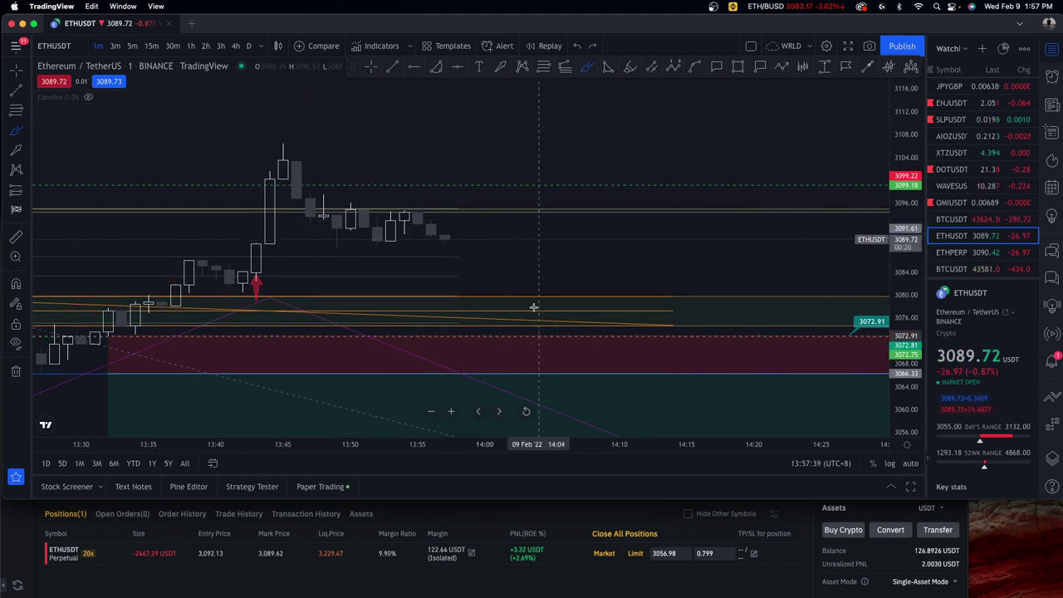
scroll(540, 241, "down", 2)
key("Escape")
left_click_drag(670, 252, 628, 262)
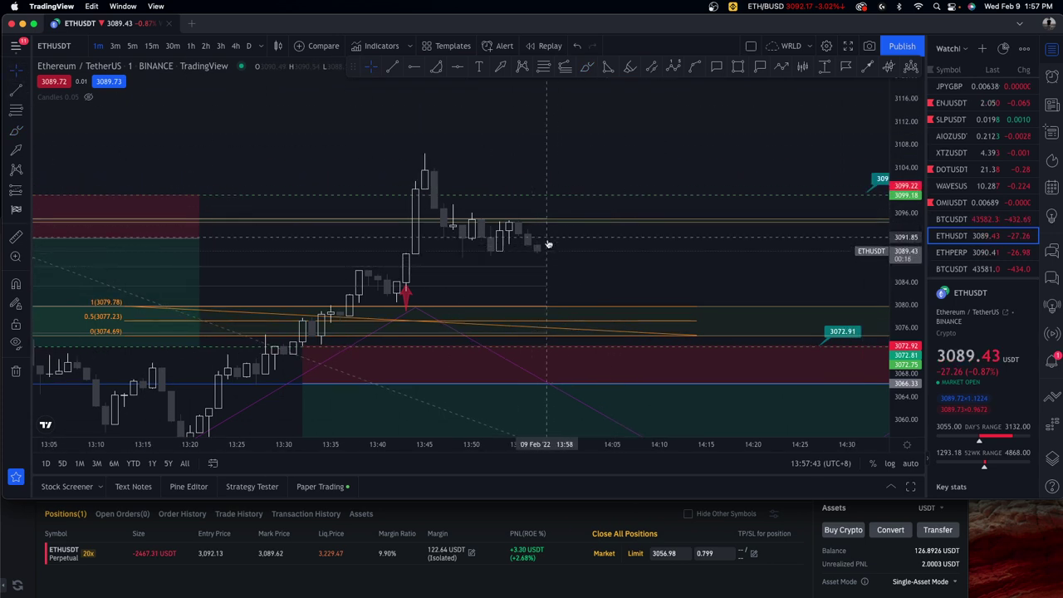
- Check the open ETHUSDT position's PNL in Binance while examining the newest unlabelled 1-minute candles in TradingView
scroll(640, 280, "right", 2)
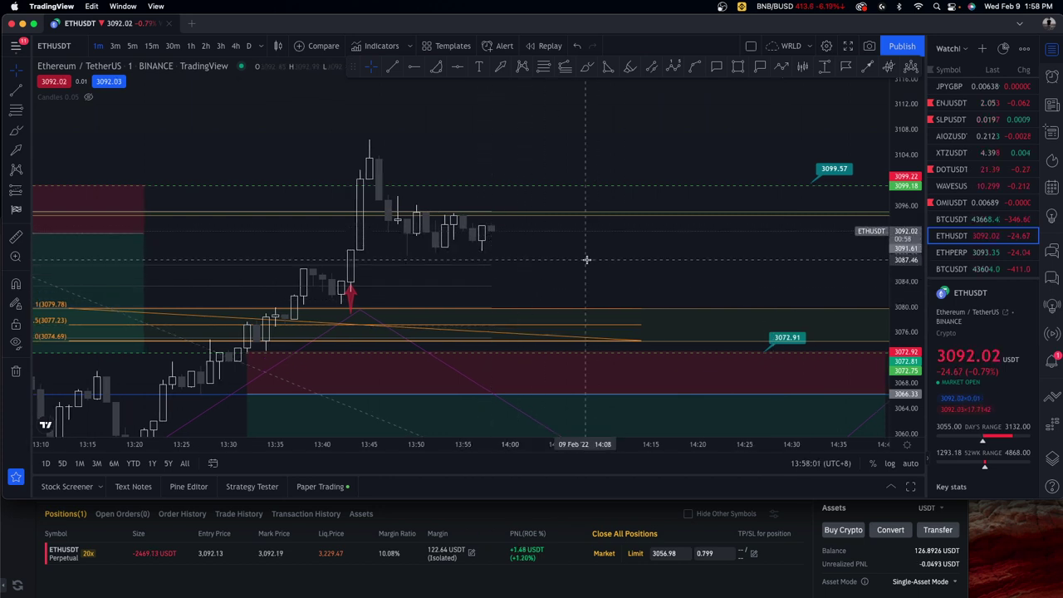
key("super+Tab")
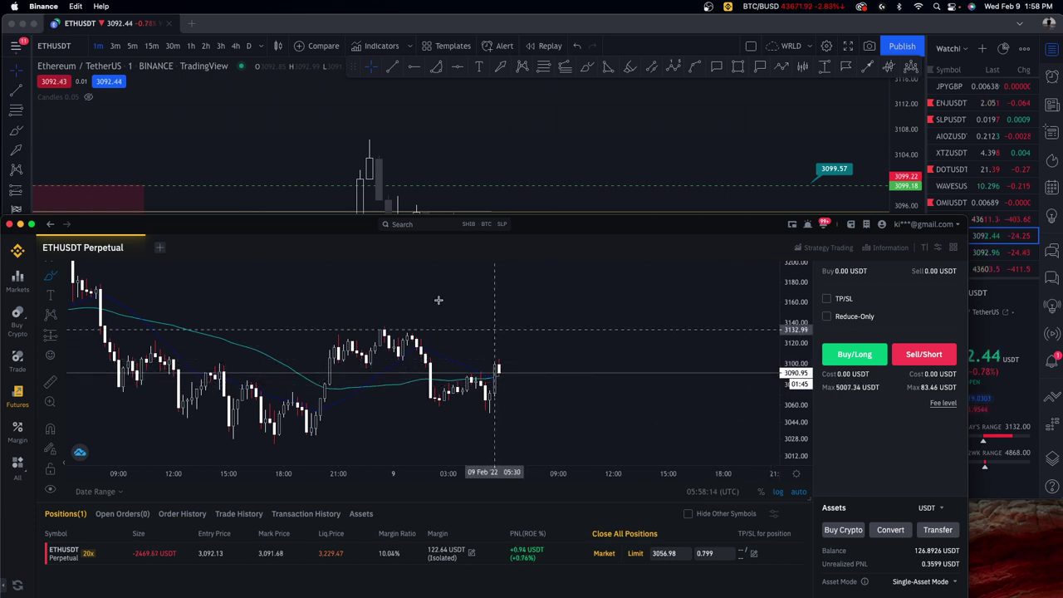
left_click(517, 197)
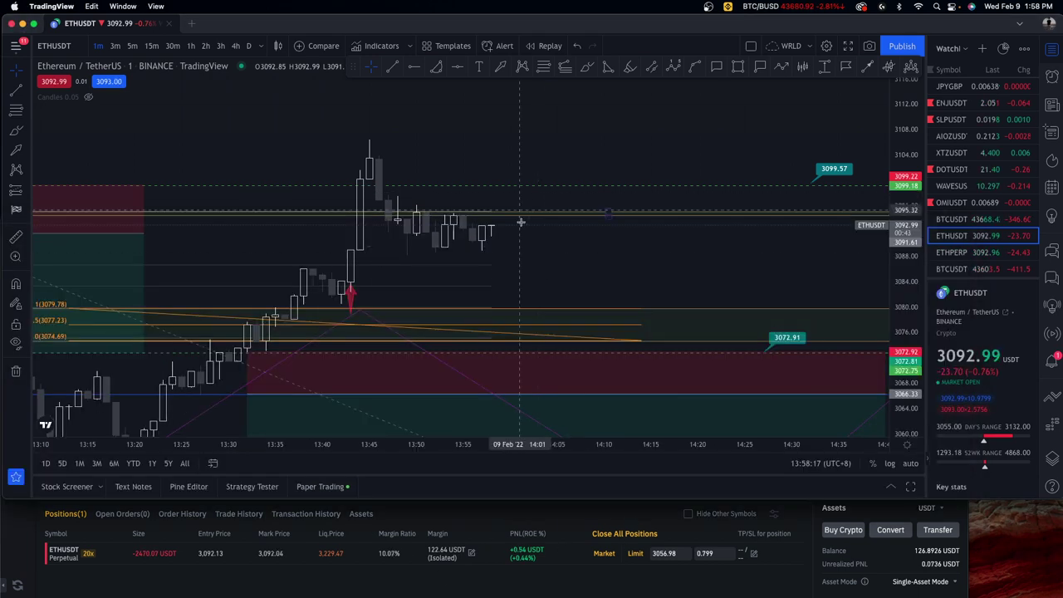
left_click_drag(486, 275, 491, 291)
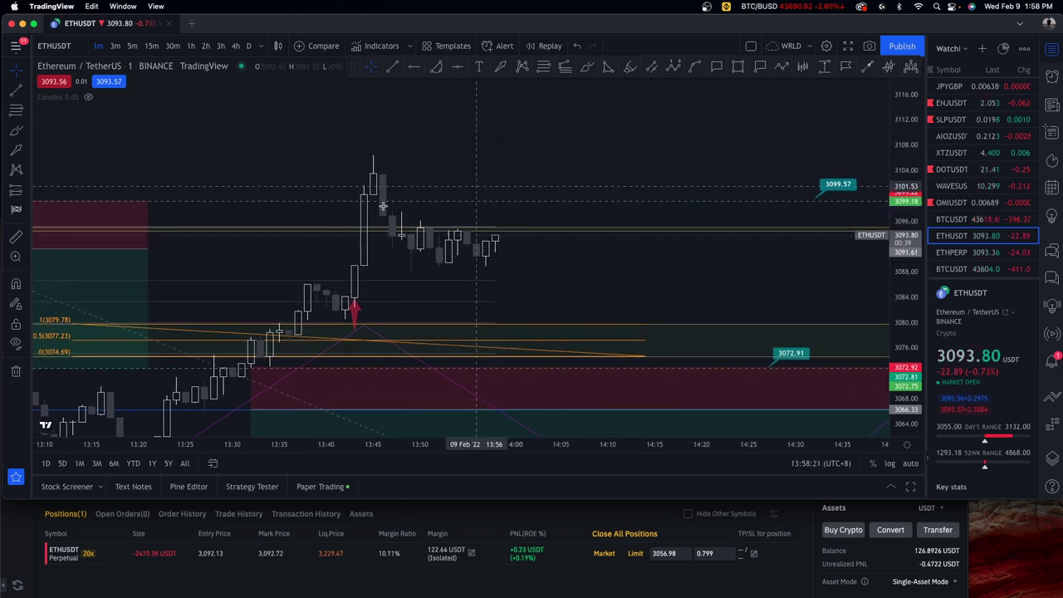
key("super+Tab")
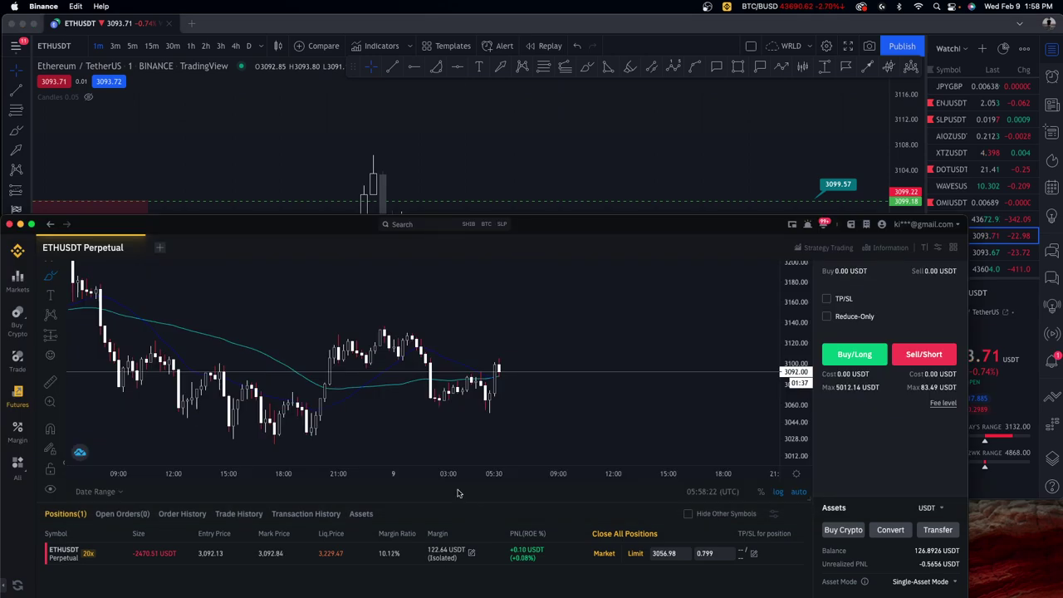
key("super+Tab")
left_click_drag(539, 282, 559, 294)
scroll(530, 290, "up", 2)
key("super+Tab")
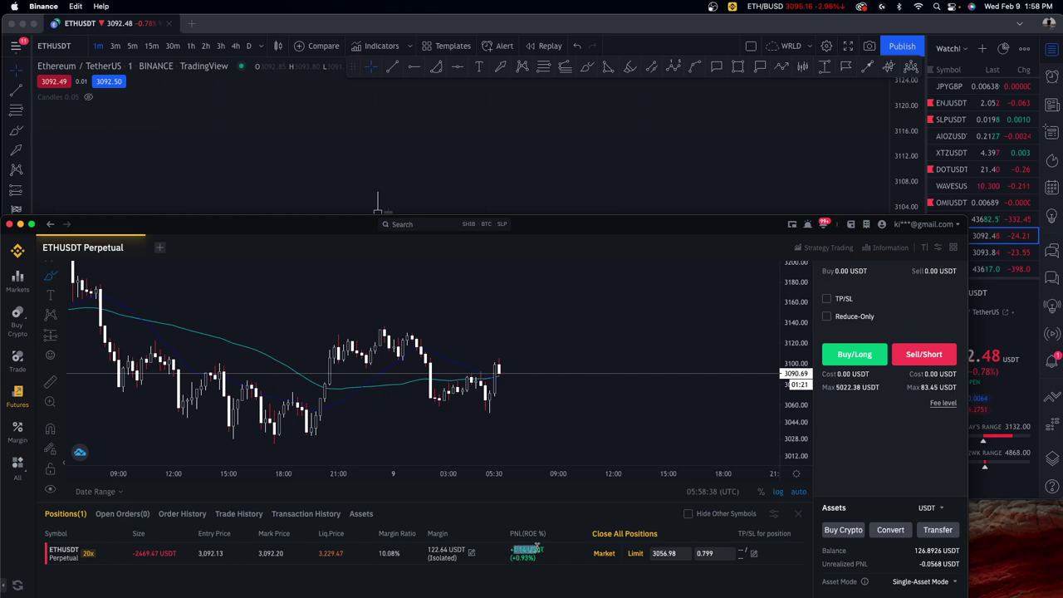
left_click(485, 137)
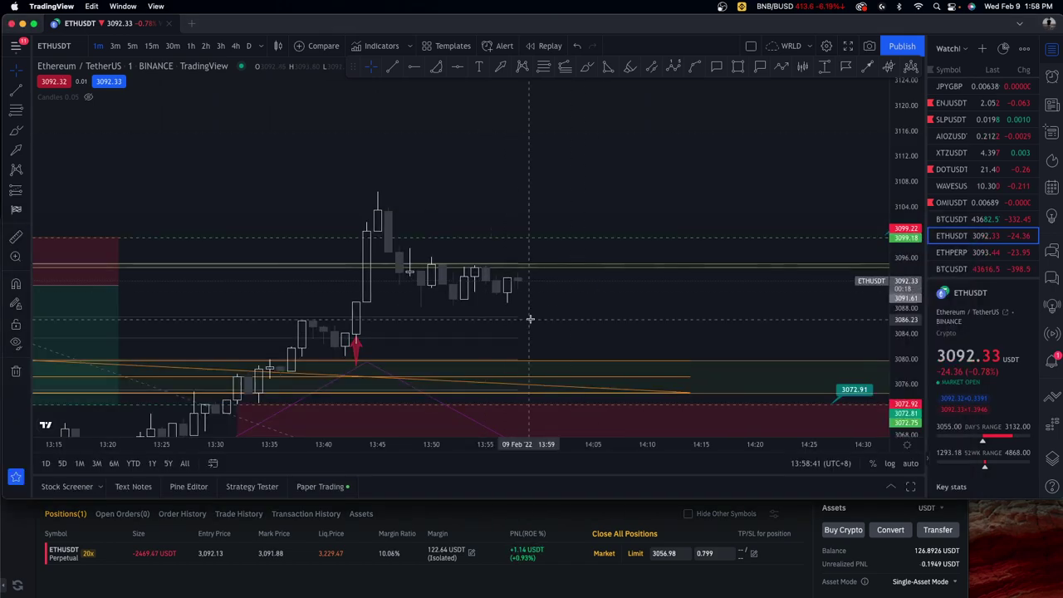
- Add the Candlestick Patterns Identified (updated 3/11/15) indicator from the favorites to the 1-minute chart
scroll(565, 320, "down", 1)
left_click_drag(659, 315, 641, 278)
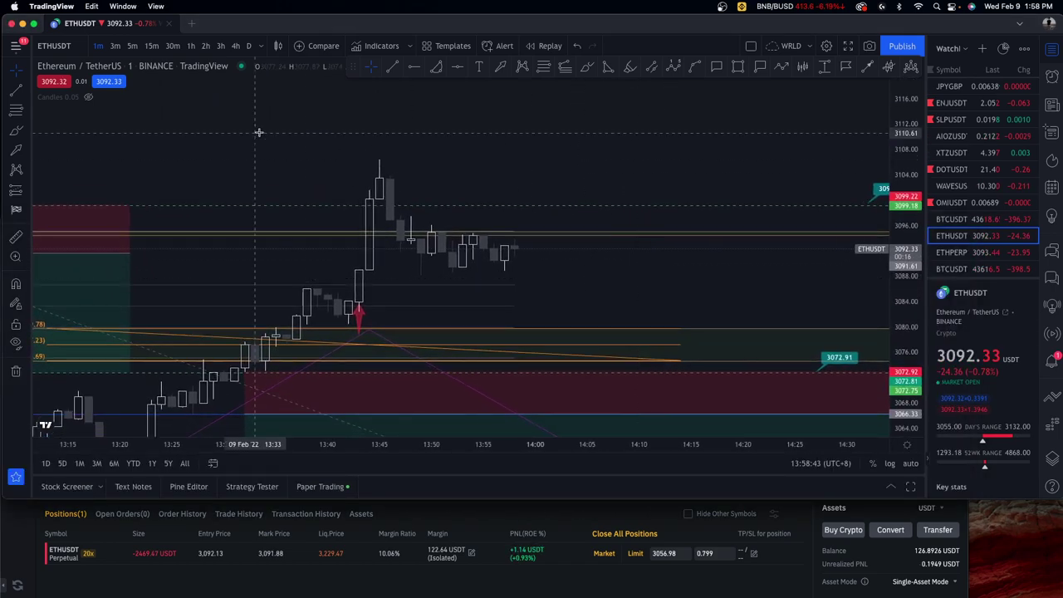
left_click(378, 46)
left_click(440, 245)
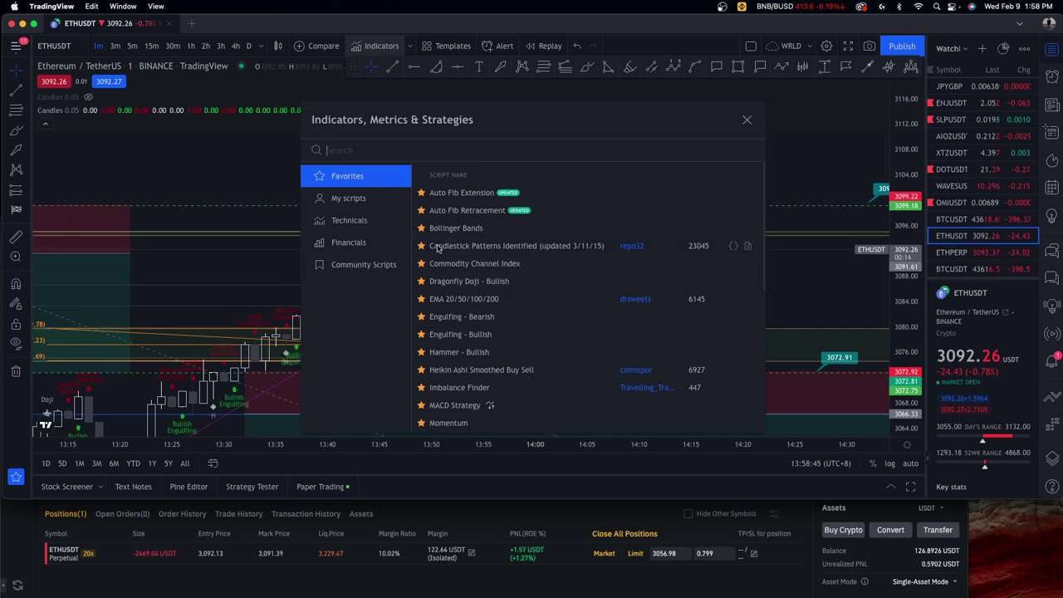
key("Escape")
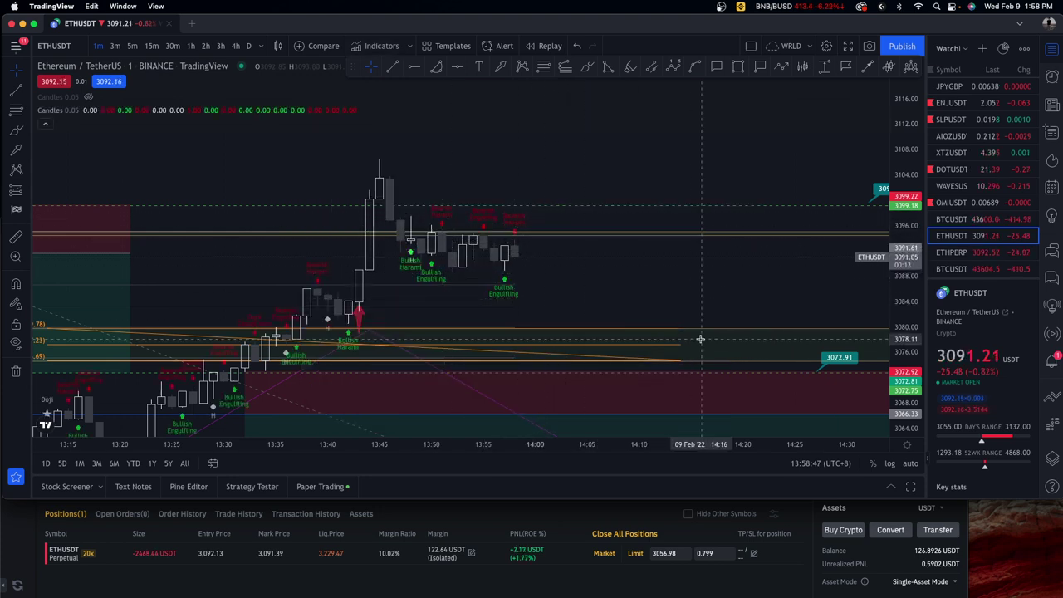
- Check the ETHUSDT position's PNL in Binance alongside the labelled 1-minute candles in TradingView
left_click(511, 551)
left_click(572, 176)
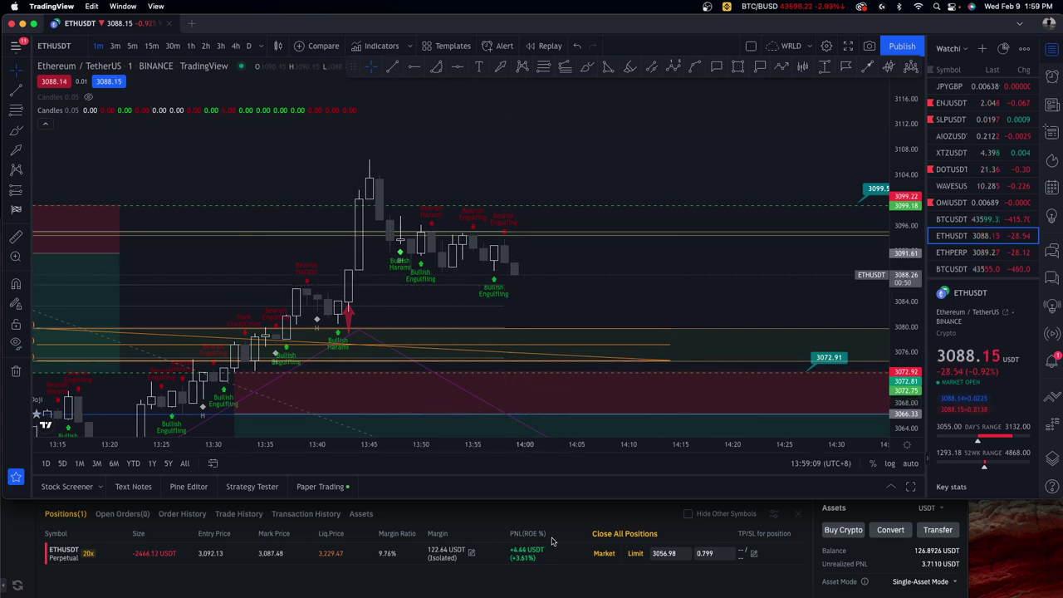
key("super+Tab")
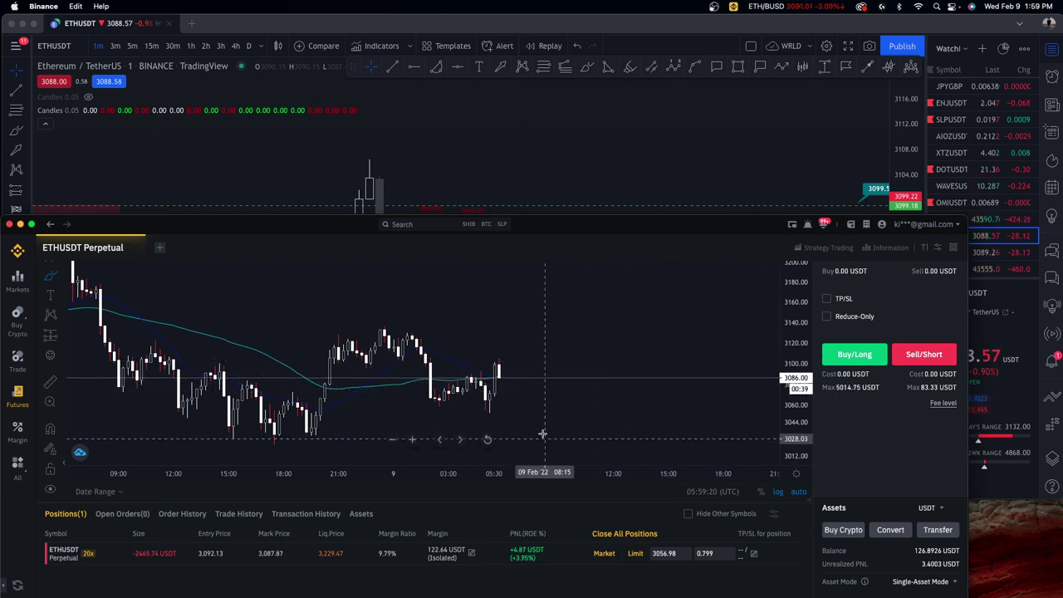
key("super+Tab")
- Start closing all positions at market price in Binance, and cancel the request
key("super+Tab")
key("super+Tab")
left_click(631, 533)
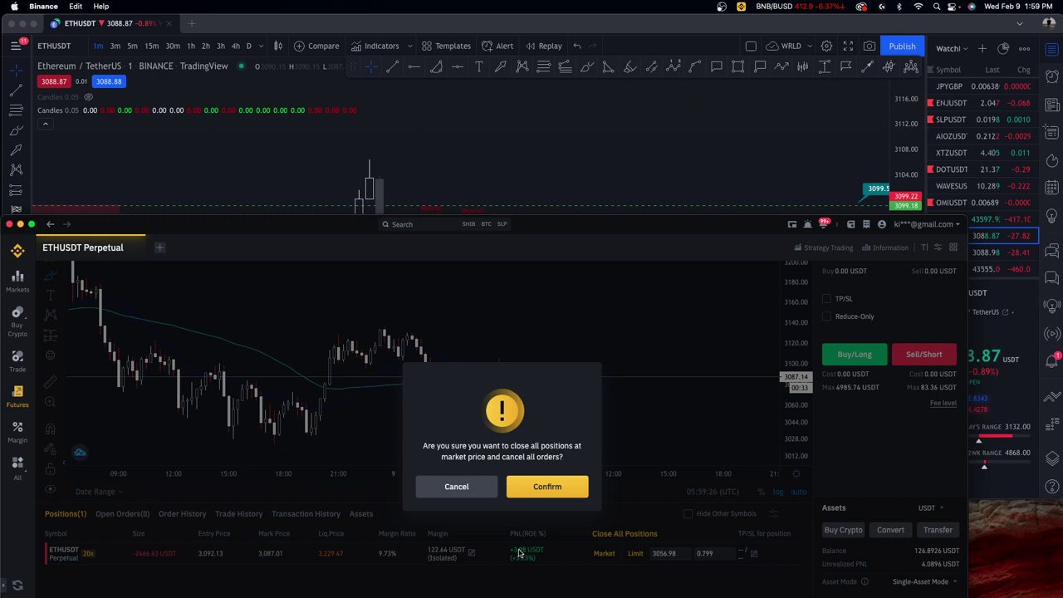
left_click(469, 490)
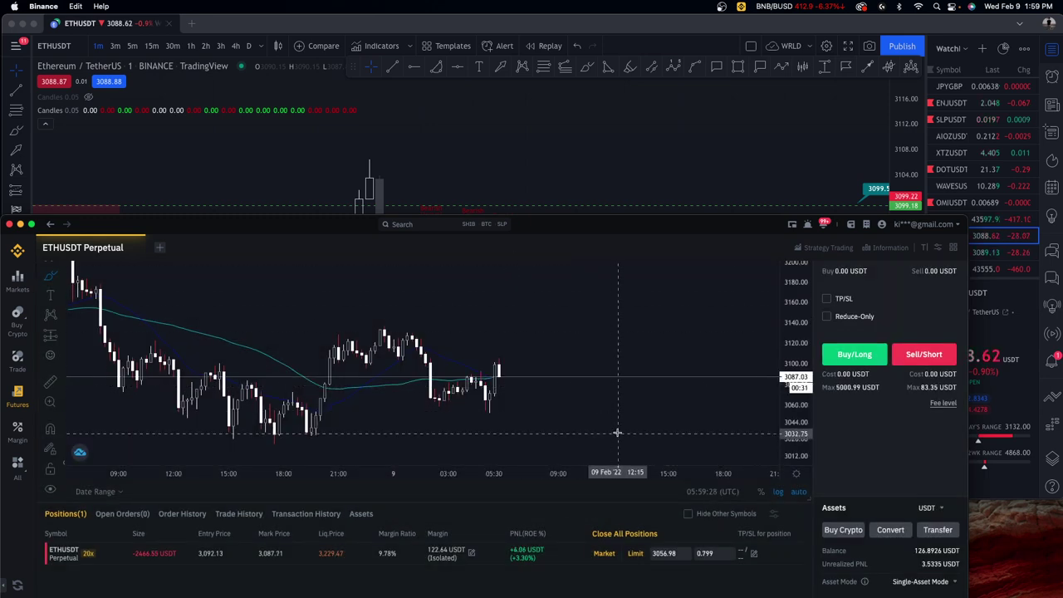
- Adjust the TradingView price scale and examine the pattern label on the newest 1-minute candle
left_click(560, 134)
left_click_drag(905, 318, 906, 302)
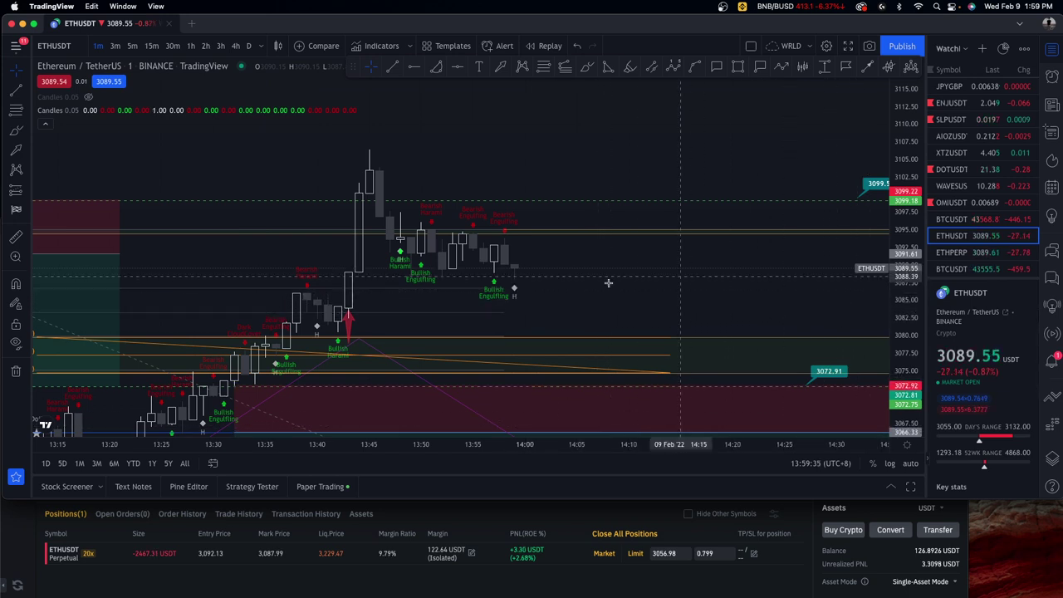
left_click_drag(536, 264, 527, 272)
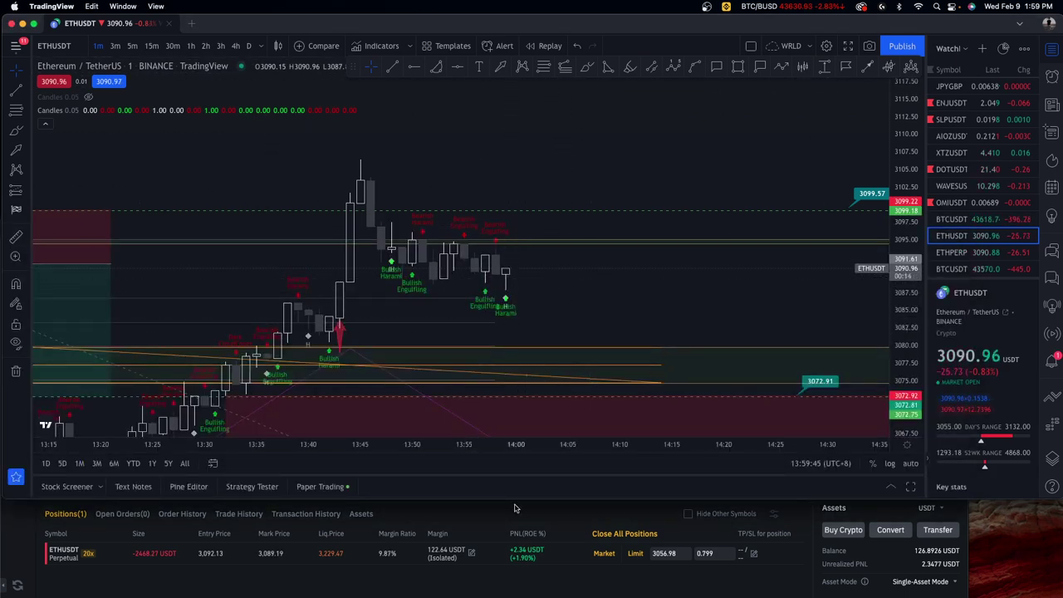
- Circle the newest 15-minute candles in Binance with a brush stroke, and undo it
left_click(463, 502)
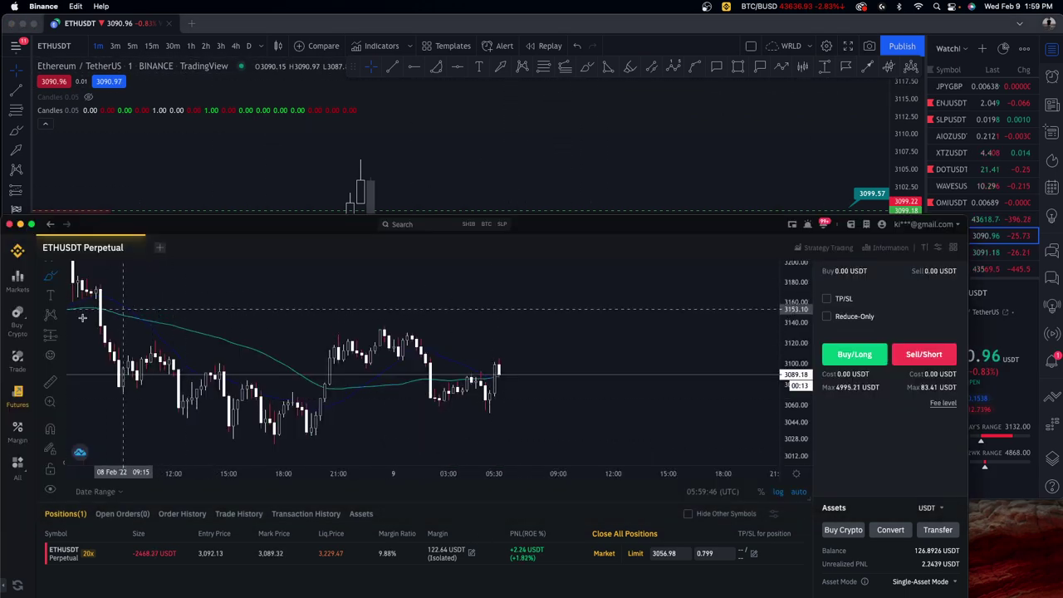
mouse_move(502, 358)
left_mouse_down()
mouse_move(472, 376)
mouse_move(507, 369)
left_mouse_up()
key("super+z")
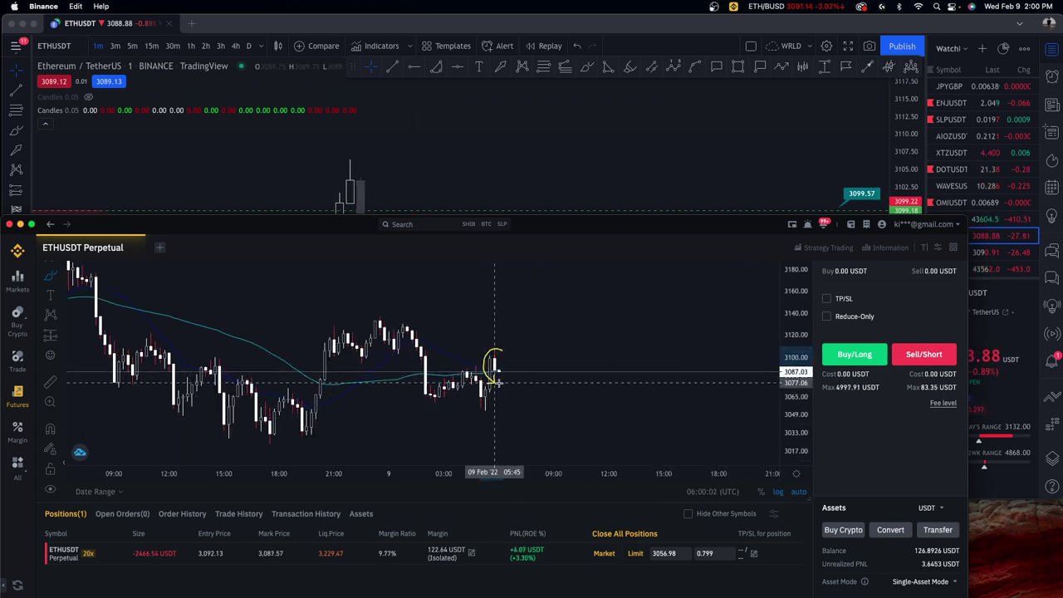
- Switch the TradingView chart to 15 minutes and examine the pattern labels on the latest candles
left_click(461, 141)
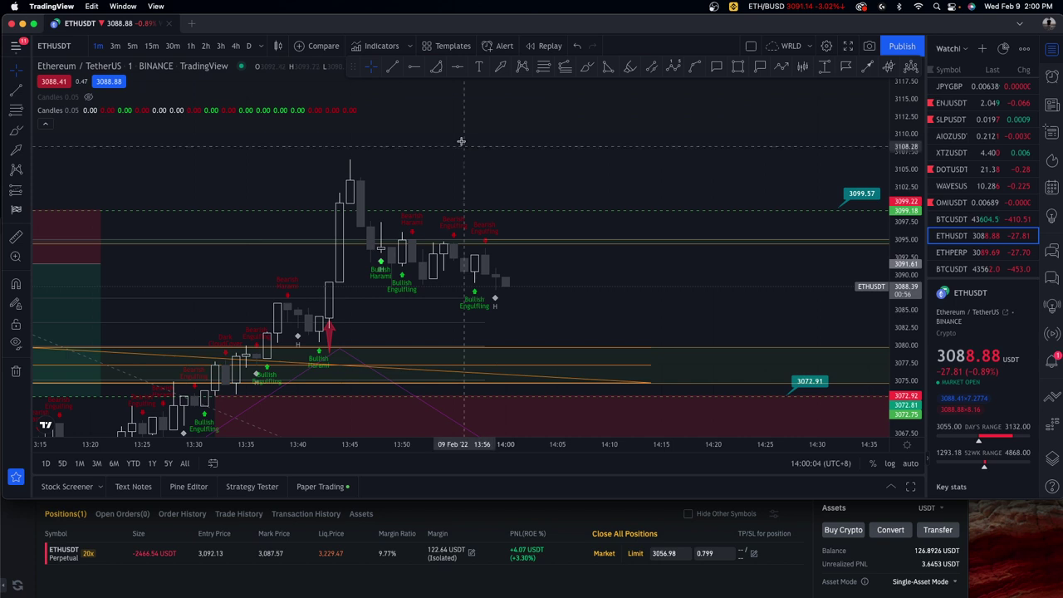
left_click(151, 45)
left_click(371, 46)
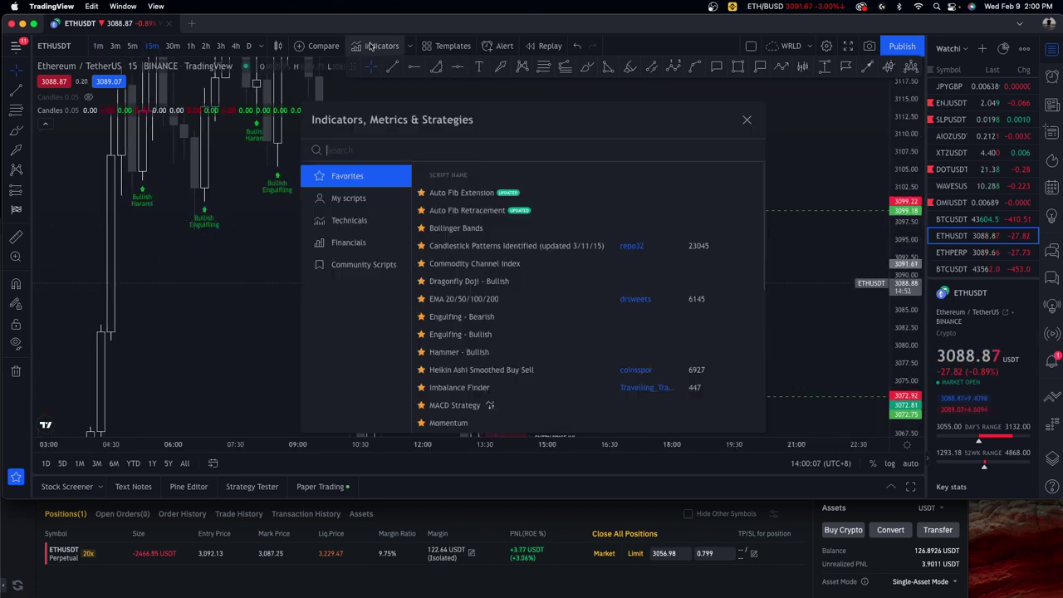
left_click(746, 120)
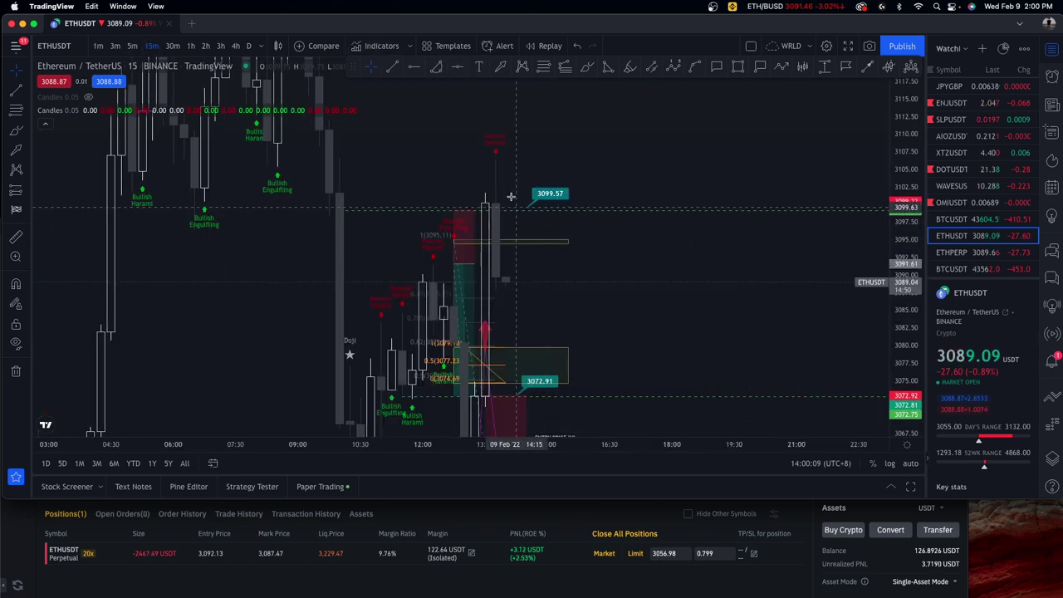
left_click_drag(508, 129, 470, 145)
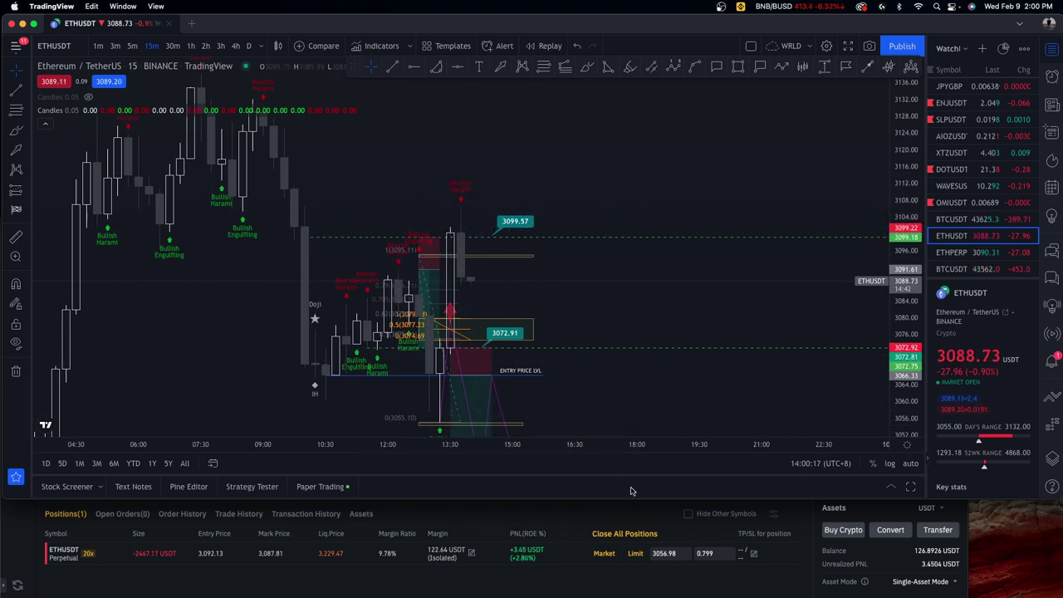
- Check the position's PNL in Binance, and return the TradingView chart to the 1-minute timeframe
left_click(549, 519)
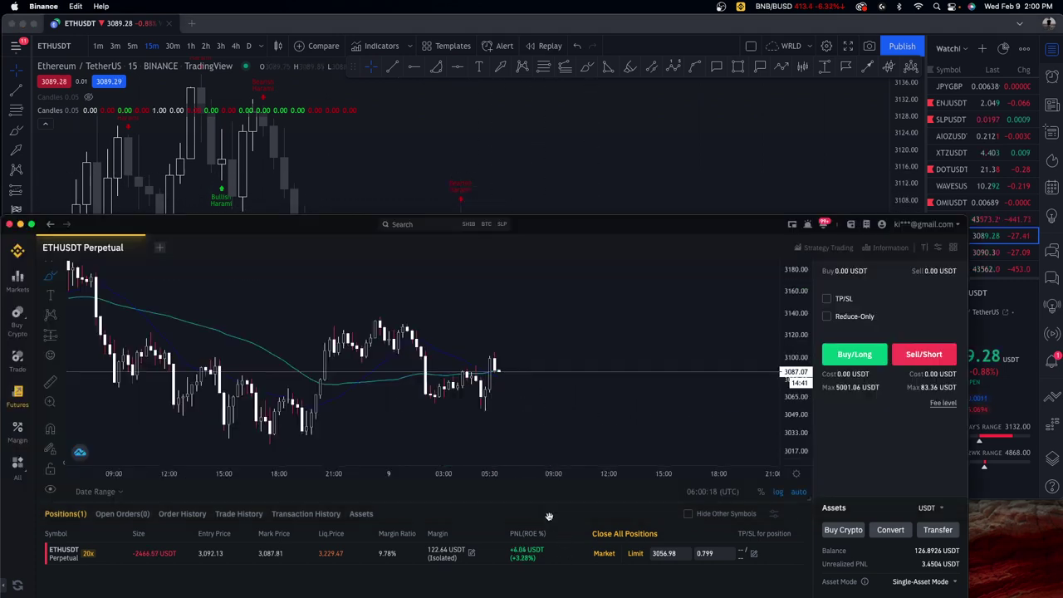
left_click(325, 127)
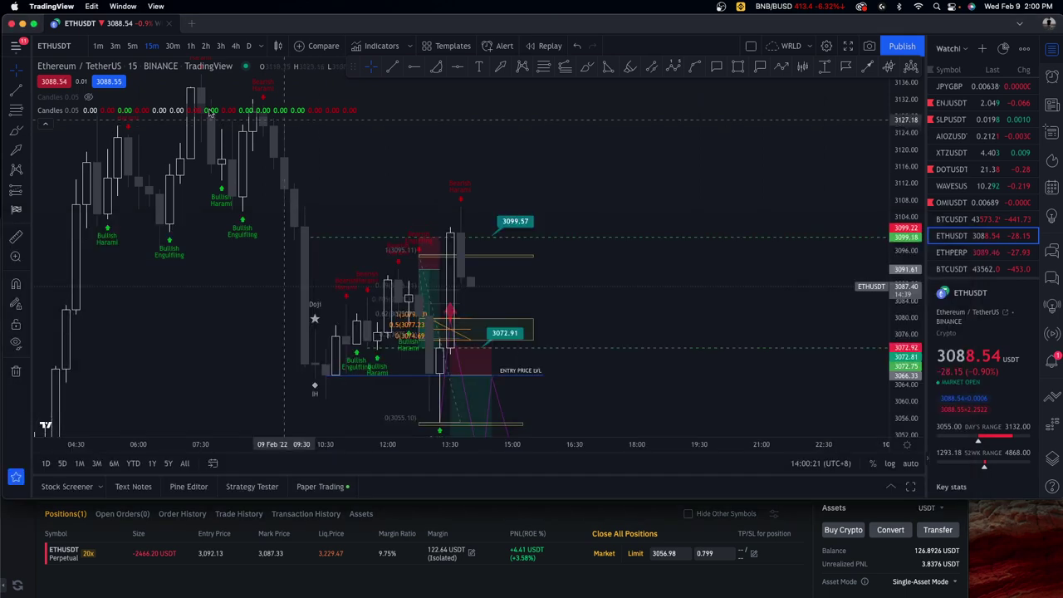
left_click(111, 47)
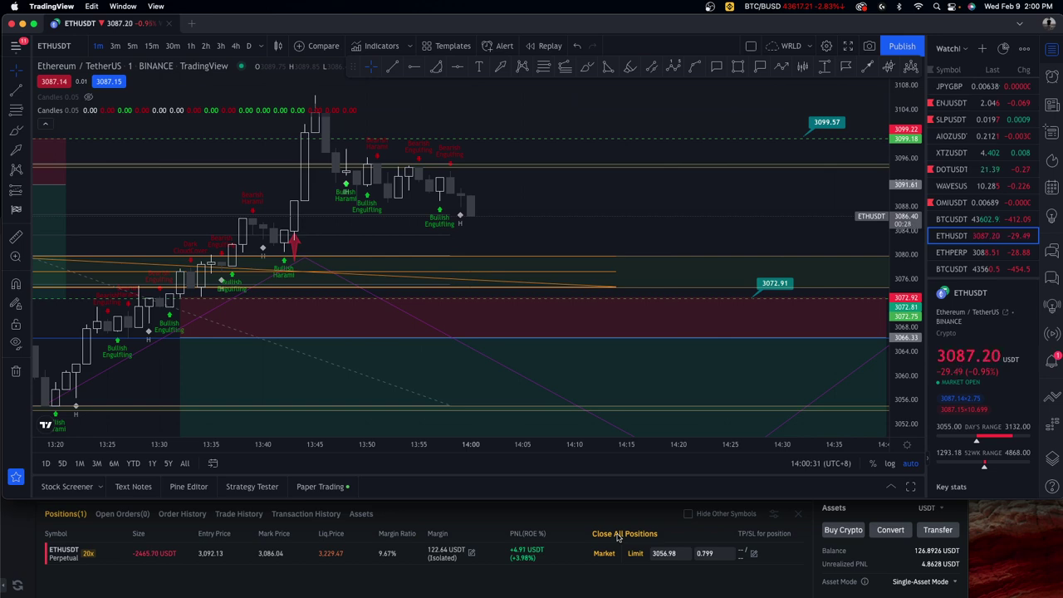
- Close all positions at market price in Binance and confirm the closure
left_click(617, 533)
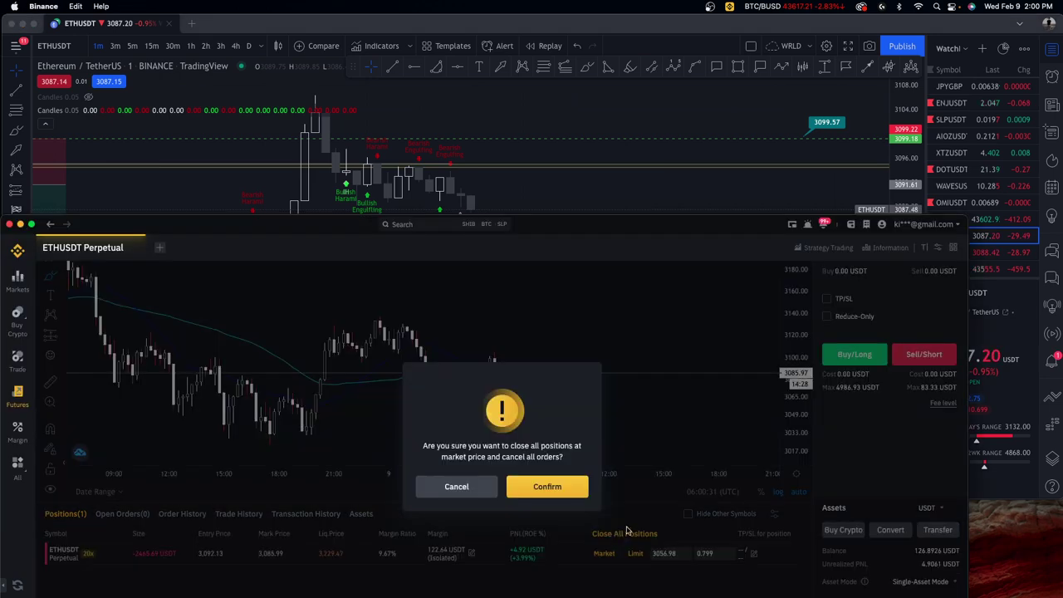
left_click(559, 488)
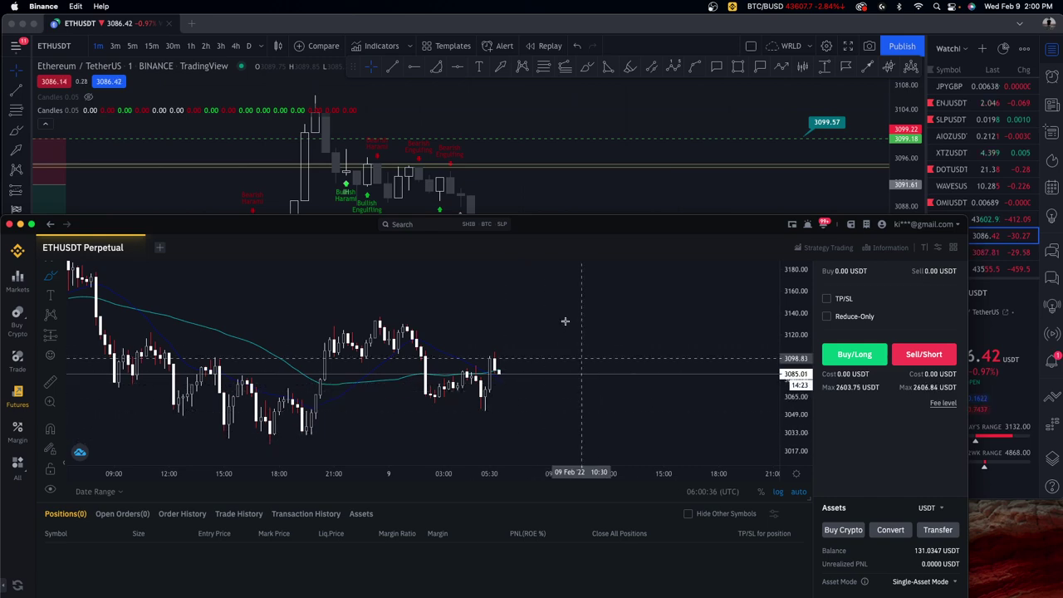
- Draw a short red arrow pointing down above the Bearish Harami label near 13:51 on TradingView's 1-minute chart
left_click(526, 185)
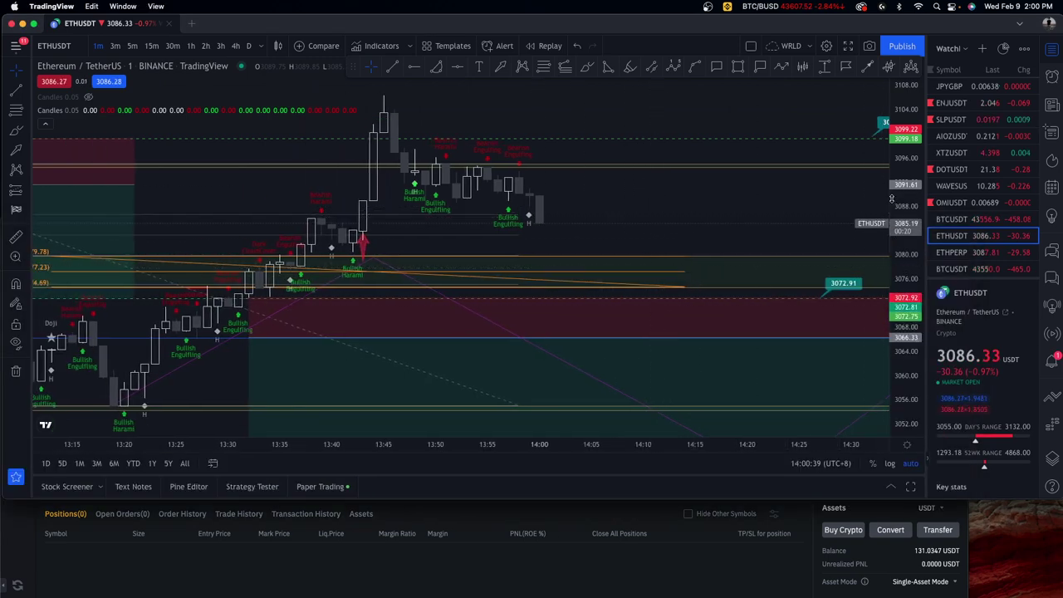
left_click_drag(890, 199, 891, 219)
scroll(700, 193, "down", 2)
left_click_drag(713, 212, 726, 240)
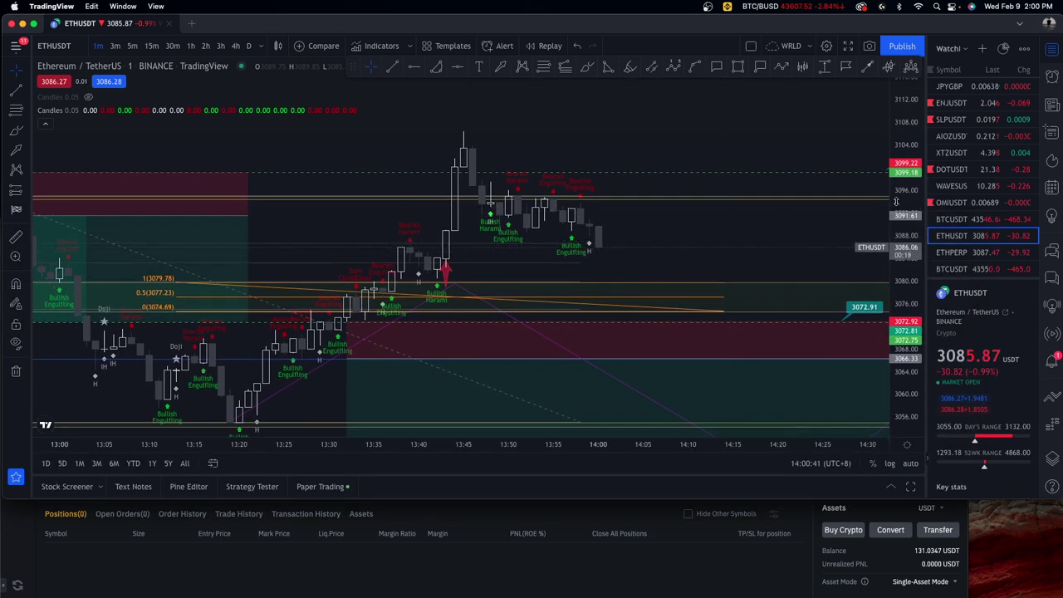
left_click_drag(900, 199, 898, 252)
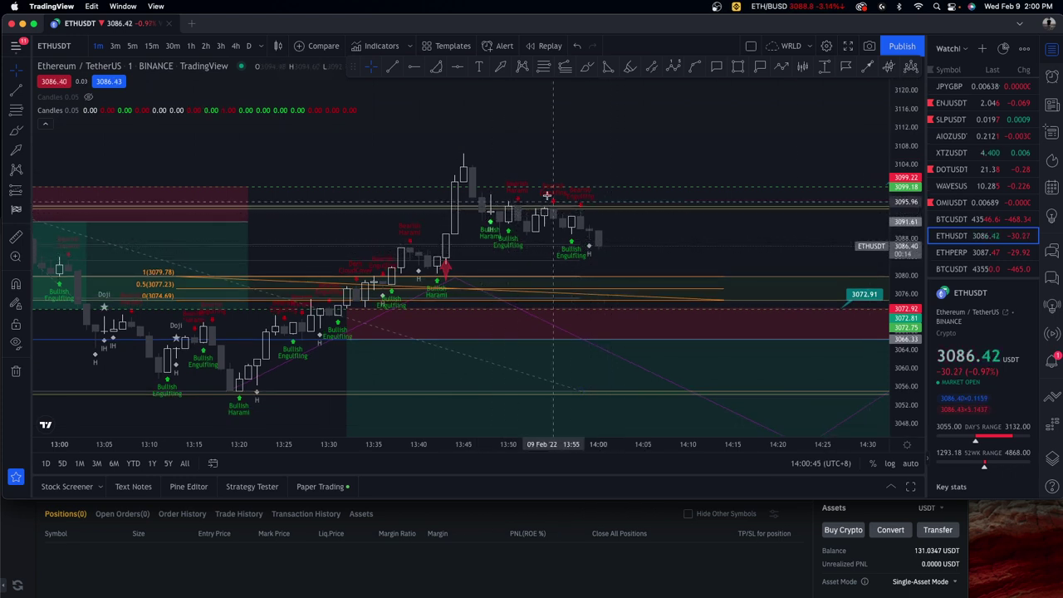
left_click(498, 67)
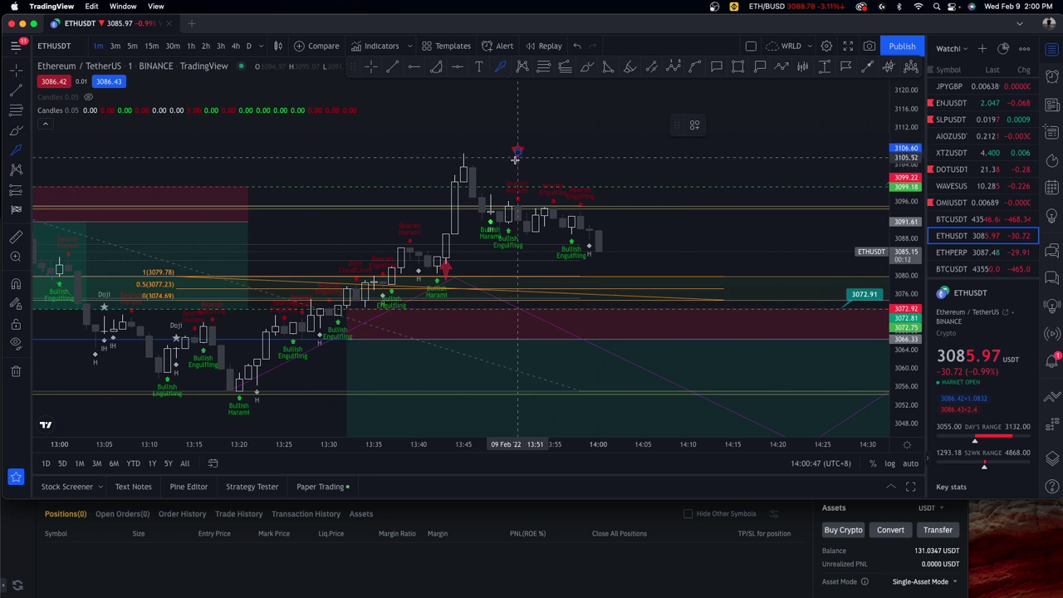
left_click(518, 176)
left_click(541, 159)
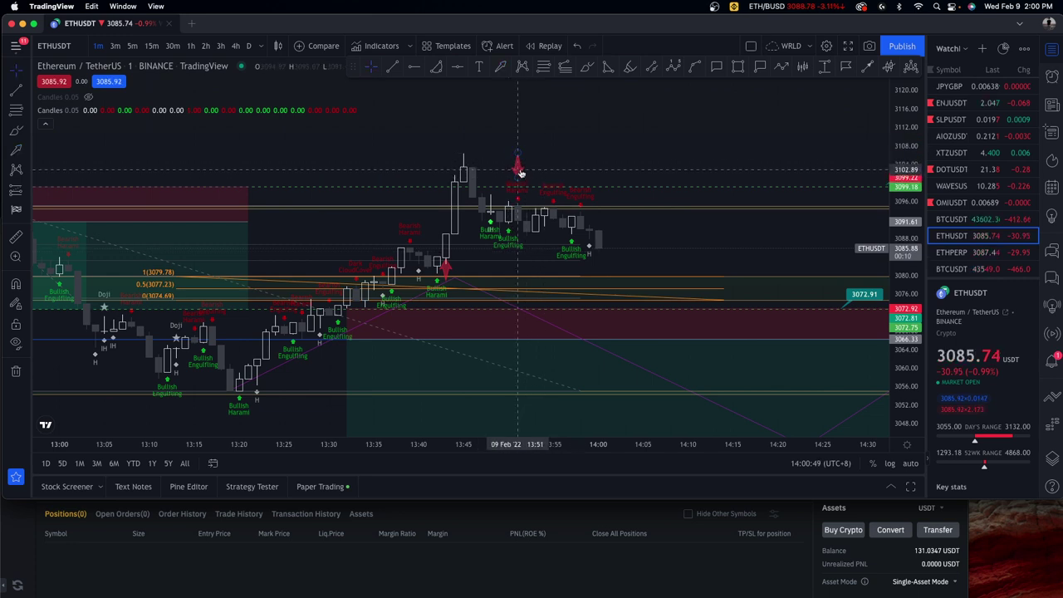
- Duplicate the red down arrow and place the copy just after the newest candle, near 14:02
left_click(518, 172)
key("super+v")
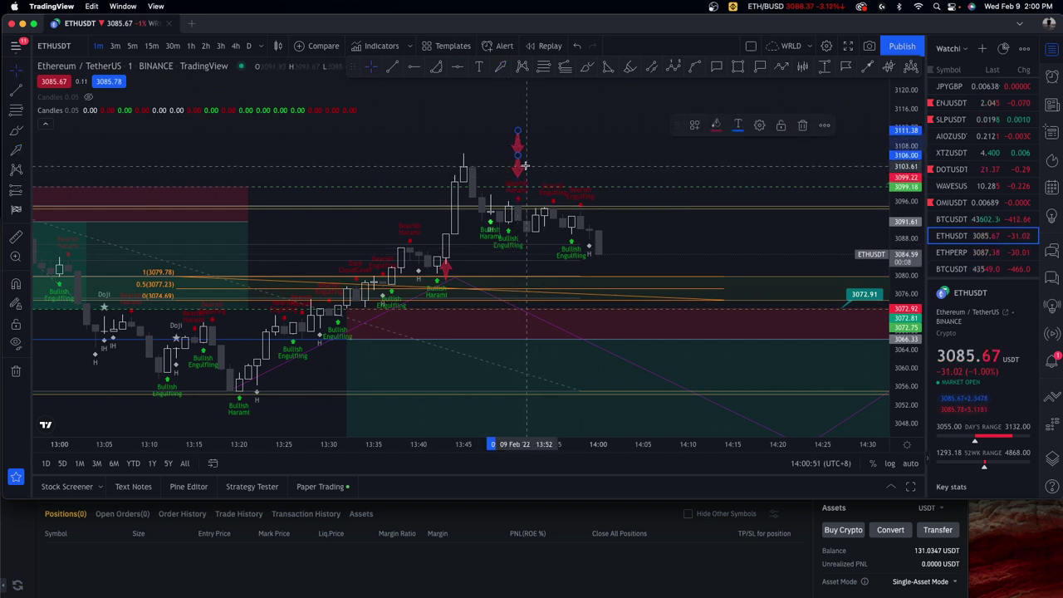
mouse_move(518, 150)
left_mouse_down()
mouse_move(302, 339)
mouse_move(474, 173)
mouse_move(556, 208)
mouse_move(556, 187)
mouse_move(609, 241)
mouse_move(373, 244)
mouse_move(650, 254)
mouse_move(614, 233)
left_mouse_up()
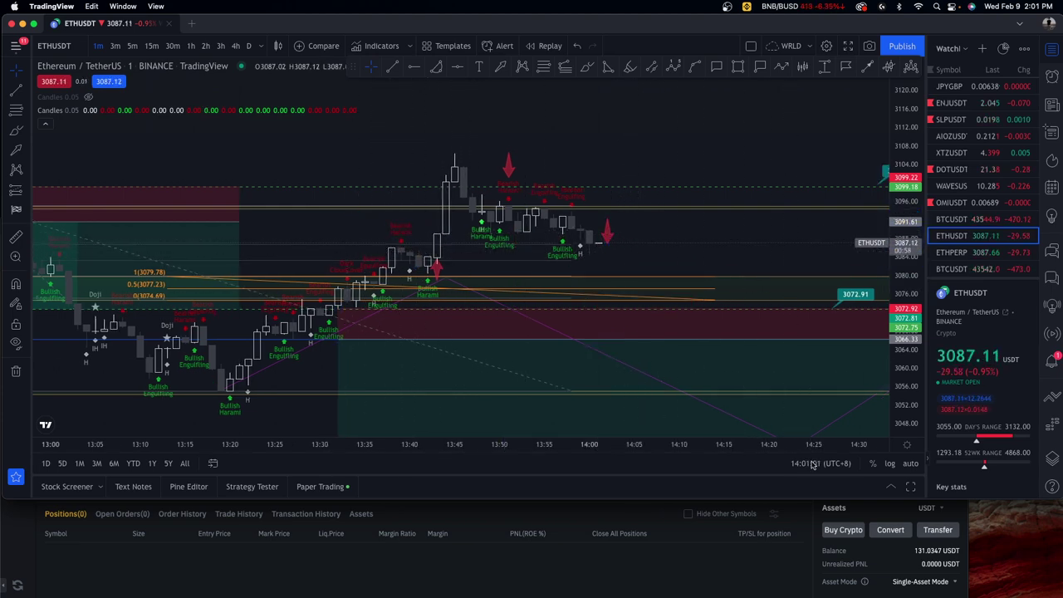
- Switch to Binance and check the available USDT balance in the order form
left_click(770, 551)
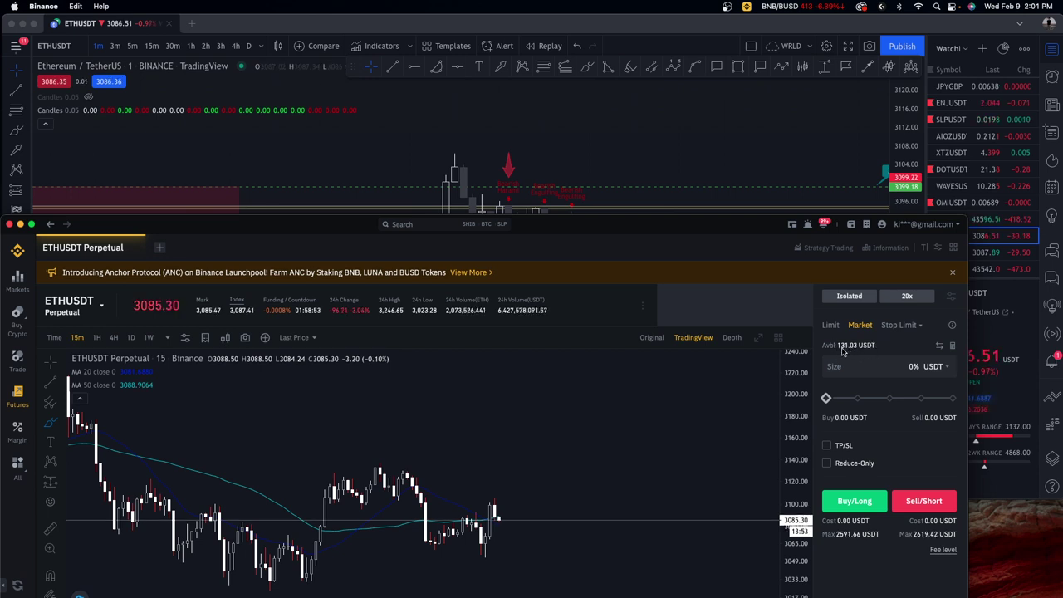
- Switch to TradingView and review the ETHUSDT 1-minute chart around the two red down arrows
left_click(640, 212)
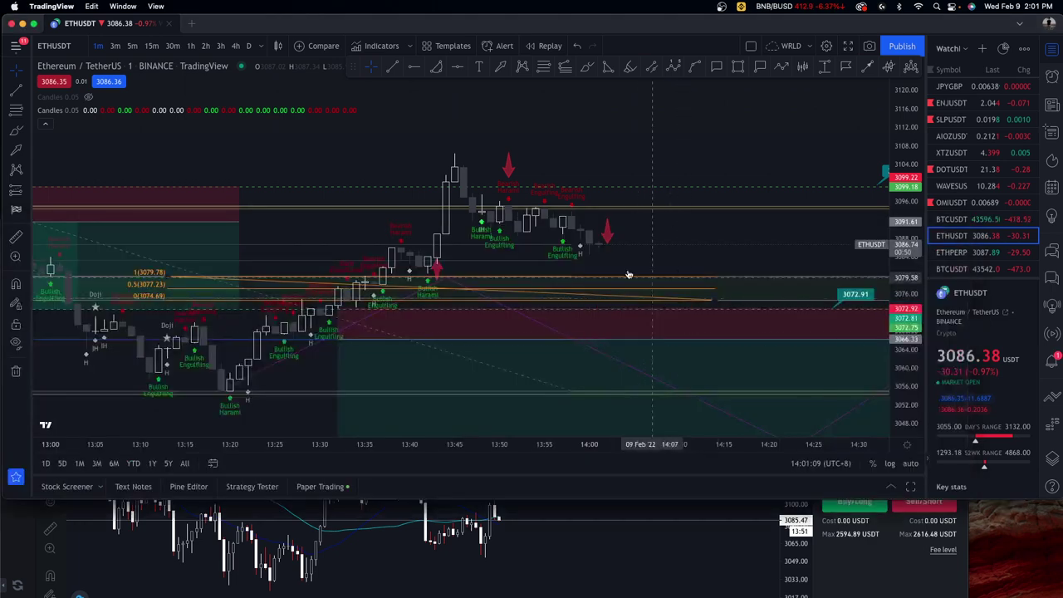
mouse_move(676, 268)
left_mouse_down()
mouse_move(728, 268)
mouse_move(678, 276)
left_mouse_up()
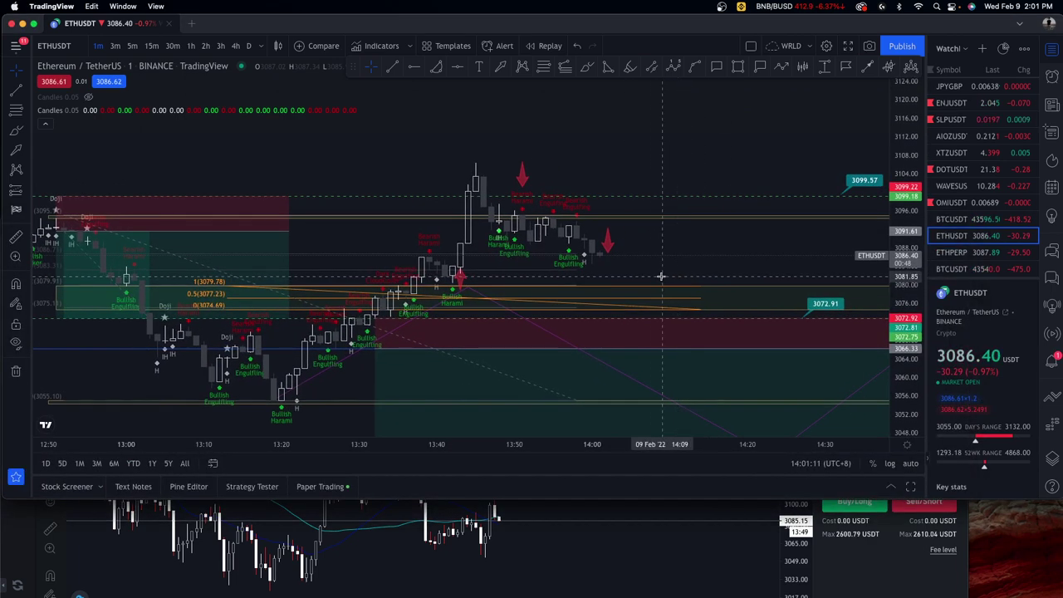
- Switch to Binance, check the open positions and the asset balance, and undo the stray brush marks on the chart
left_click(567, 551)
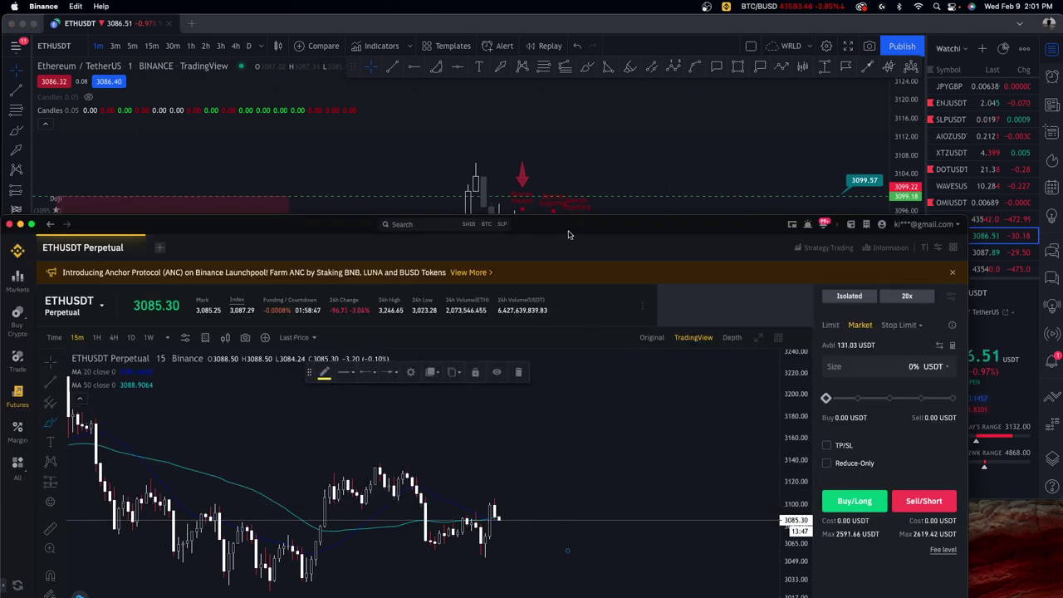
scroll(861, 466, "down", 3)
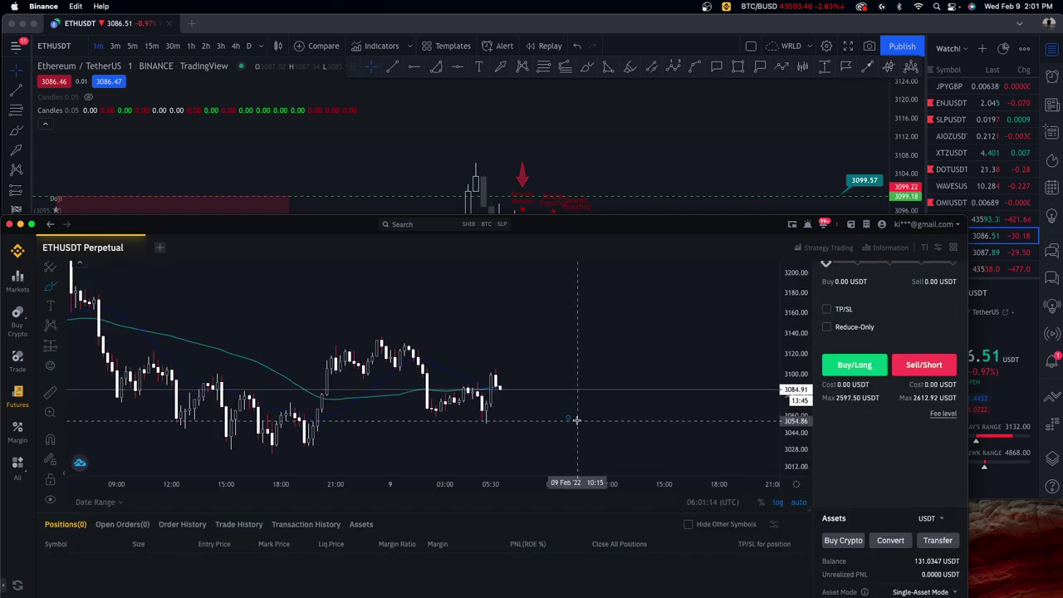
mouse_move(578, 403)
left_mouse_down()
mouse_move(584, 448)
mouse_move(593, 403)
left_mouse_up()
key("super+z")
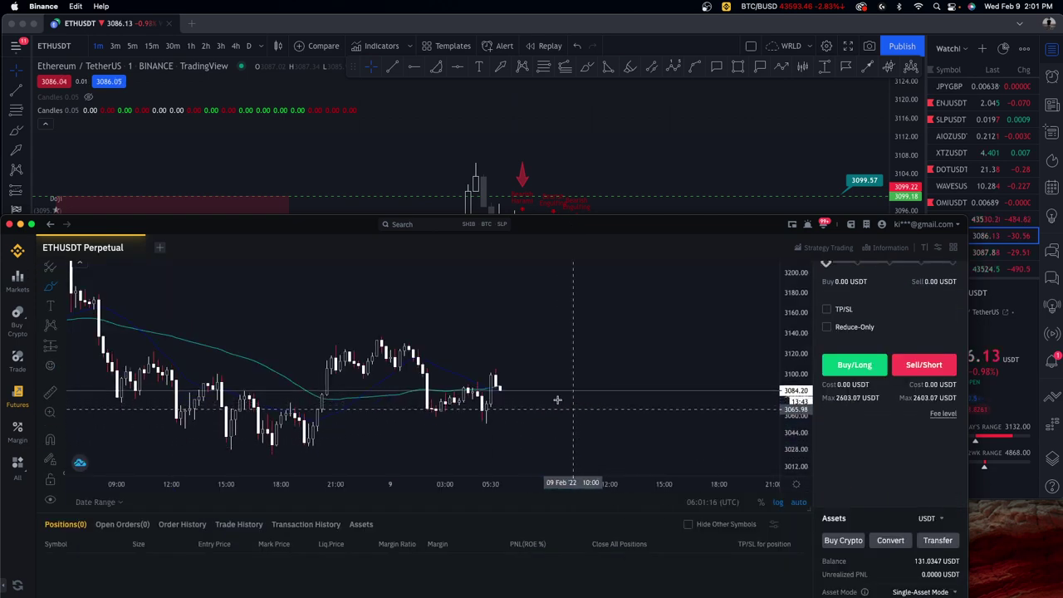
- Return to the ETHUSDT chart in TradingView and reveal the Dock
left_click(515, 139)
mouse_move(439, 595)
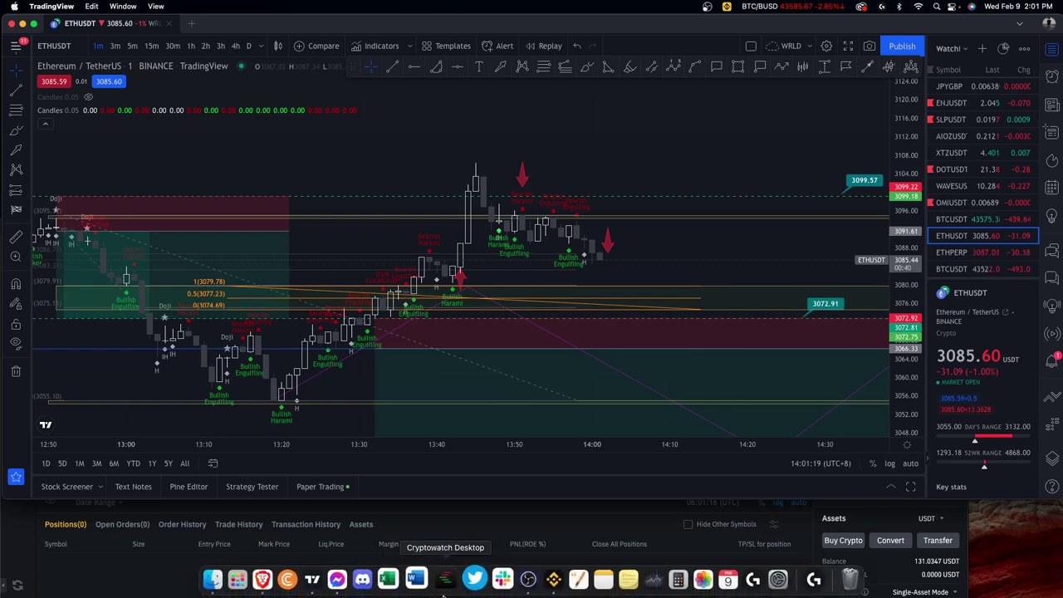